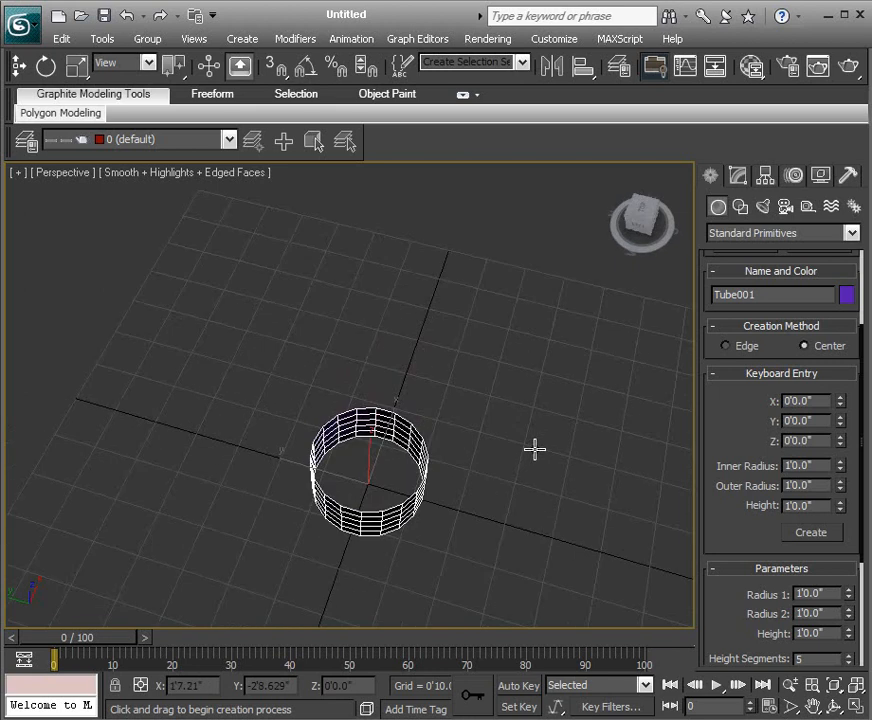
Increase the tube's Radius 1 to 1'1.68" and reduce its height segments to 1
{"action": "scroll", "coordinate": [573, 397], "scroll_direction": "up", "scroll_amount": 3}
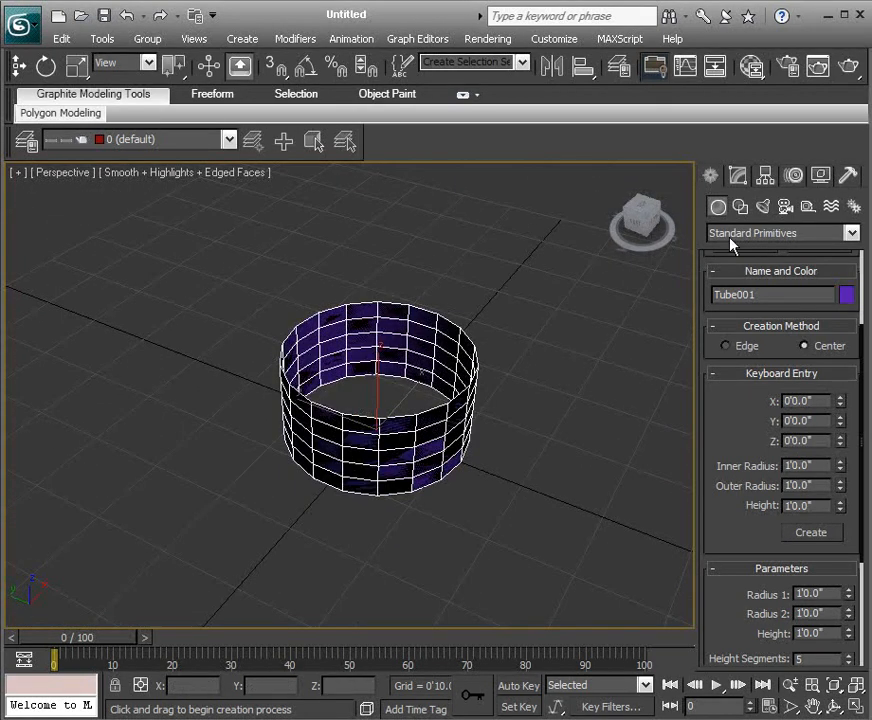
{"action": "left_click", "coordinate": [740, 182]}
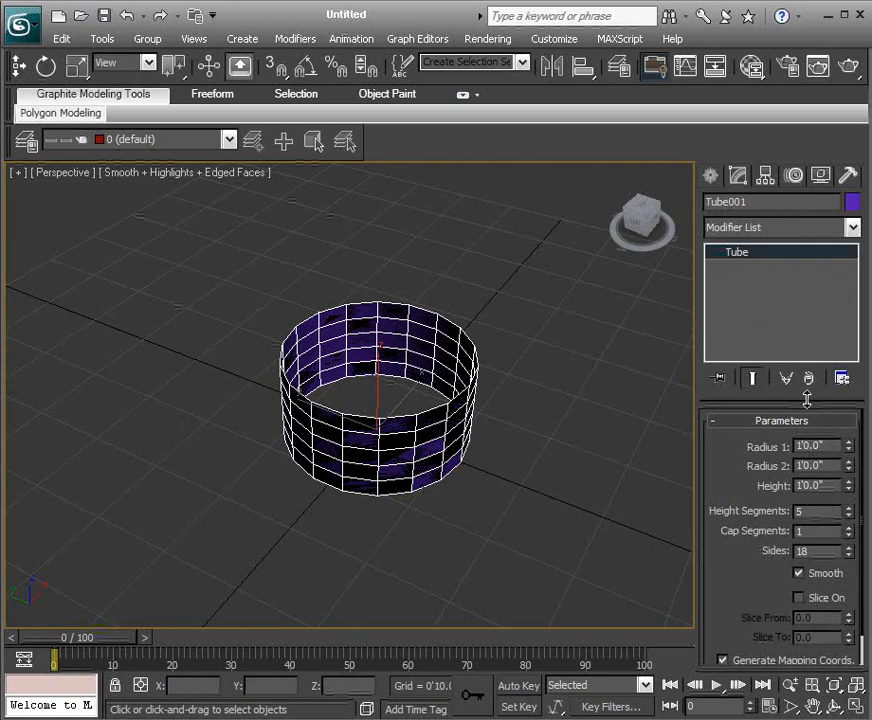
{"action": "left_click_drag", "start_coordinate": [848, 444], "coordinate": [853, 425]}
{"action": "mouse_move", "coordinate": [585, 425]}
{"action": "middle_mouse_down", "text": "alt"}
{"action": "mouse_move", "coordinate": [572, 432]}
{"action": "mouse_move", "coordinate": [603, 393]}
{"action": "mouse_move", "coordinate": [584, 432]}
{"action": "mouse_move", "coordinate": [590, 418]}
{"action": "middle_mouse_up", "text": "alt"}
{"action": "mouse_move", "coordinate": [849, 447]}
{"action": "left_mouse_down"}
{"action": "mouse_move", "coordinate": [850, 436]}
{"action": "mouse_move", "coordinate": [849, 446]}
{"action": "left_mouse_up"}
{"action": "middle_click_drag", "start_coordinate": [573, 438], "coordinate": [557, 408], "text": "alt"}
{"action": "left_click_drag", "start_coordinate": [847, 515], "coordinate": [847, 515]}
{"action": "middle_click_drag", "start_coordinate": [500, 470], "coordinate": [692, 497], "text": "alt"}
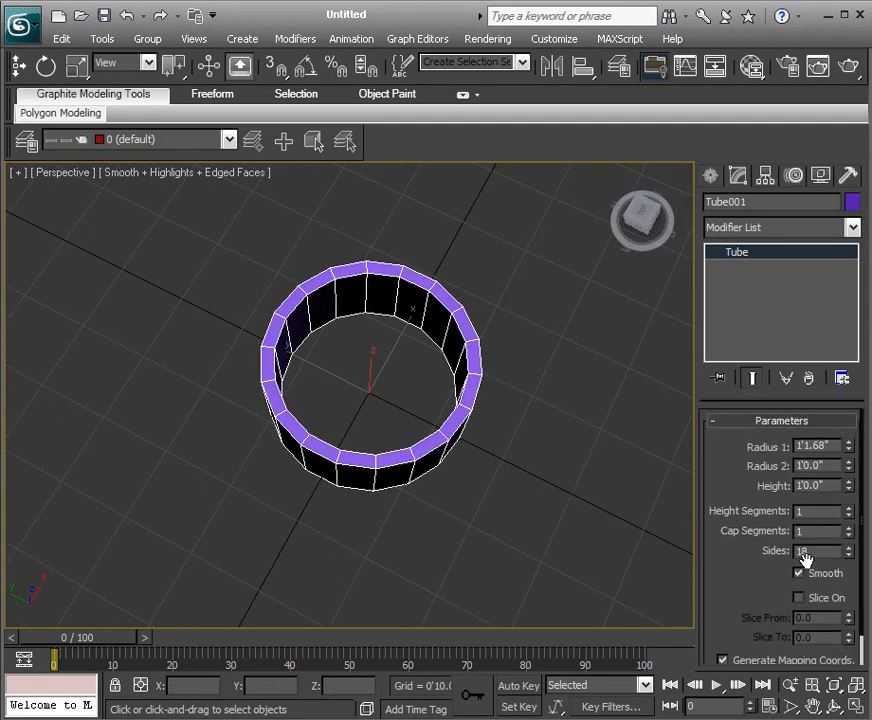
Raise the tube's number of sides to 24
{"action": "mouse_move", "coordinate": [582, 465]}
{"action": "middle_mouse_down", "text": "alt"}
{"action": "mouse_move", "coordinate": [594, 481]}
{"action": "mouse_move", "coordinate": [582, 471]}
{"action": "mouse_move", "coordinate": [580, 448]}
{"action": "middle_mouse_up", "text": "alt"}
{"action": "scroll", "coordinate": [580, 448], "scroll_direction": "up", "scroll_amount": 4}
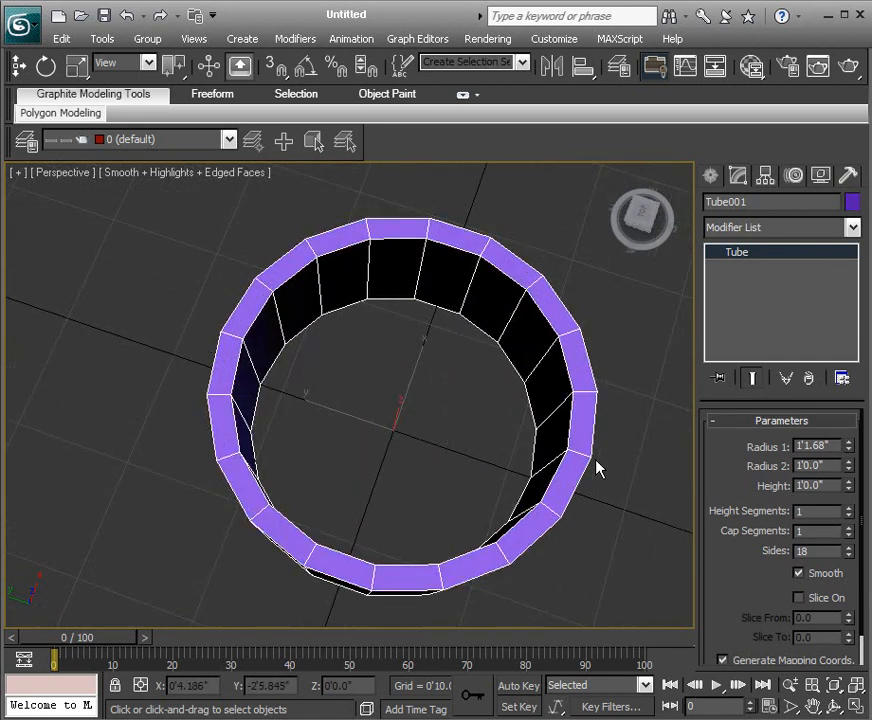
{"action": "left_click", "coordinate": [848, 549]}
{"action": "left_click", "coordinate": [848, 549]}
{"action": "left_click", "coordinate": [848, 549]}
{"action": "left_click", "coordinate": [848, 549]}
{"action": "left_click", "coordinate": [848, 549]}
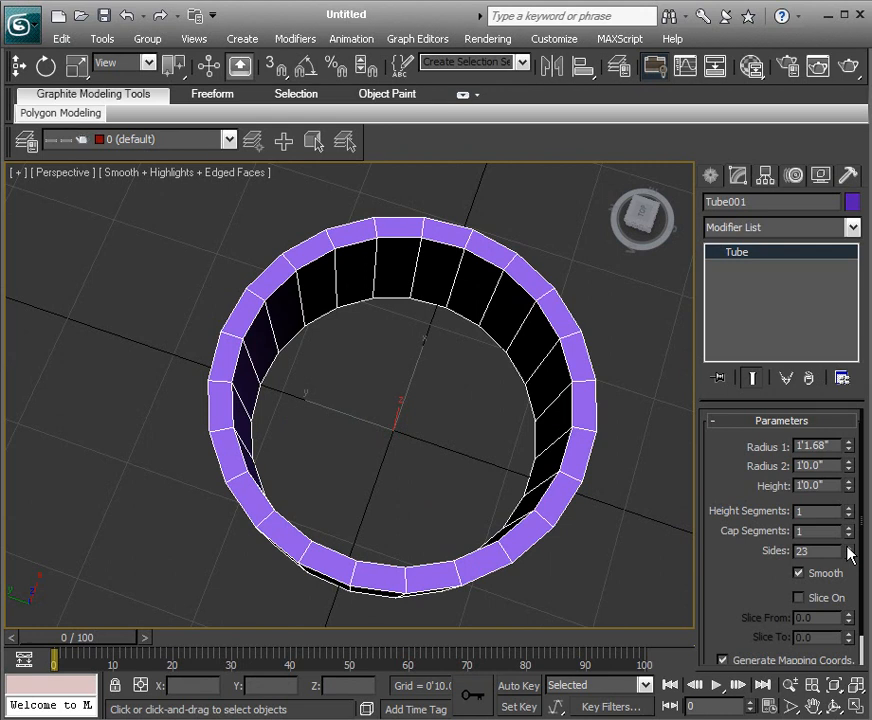
{"action": "left_click", "coordinate": [848, 549]}
Convert the tube to an Editable Poly
{"action": "middle_click_drag", "start_coordinate": [632, 482], "coordinate": [477, 457], "text": "alt"}
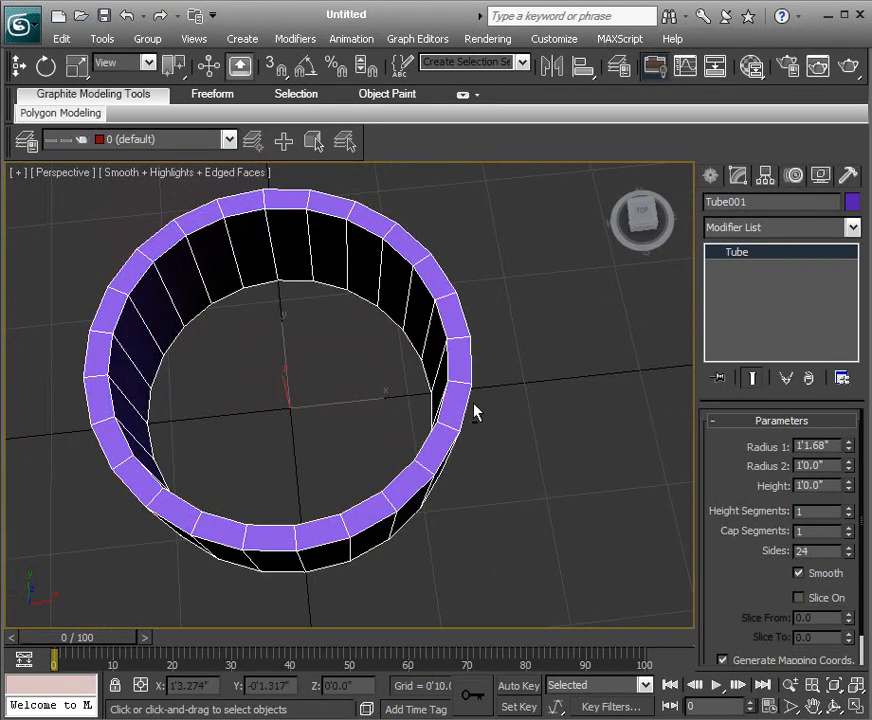
{"action": "middle_click_drag", "start_coordinate": [527, 428], "coordinate": [568, 407], "text": "alt"}
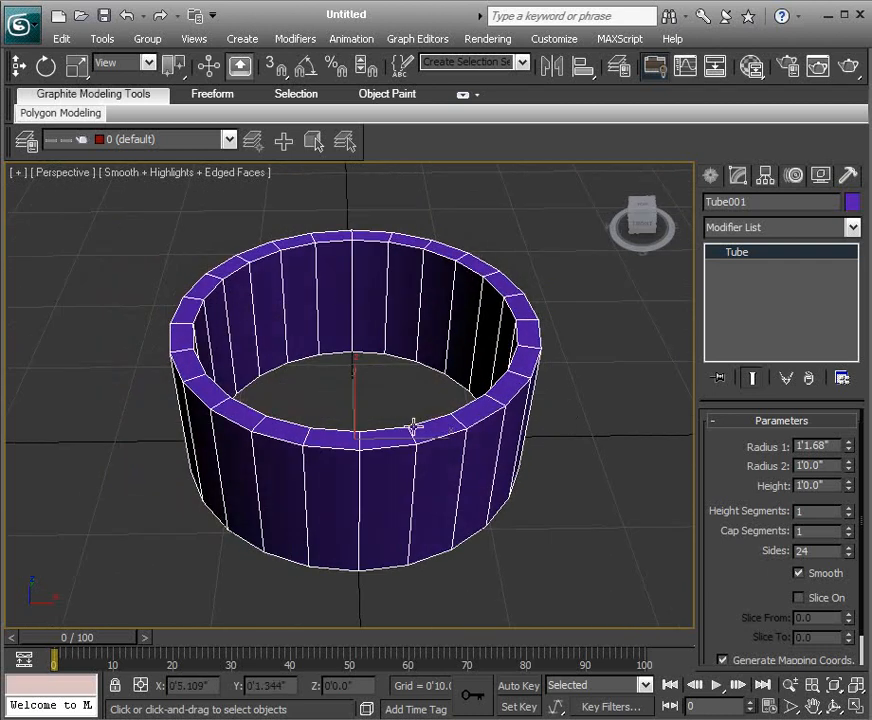
{"action": "middle_click_drag", "start_coordinate": [459, 393], "coordinate": [484, 367], "text": "alt"}
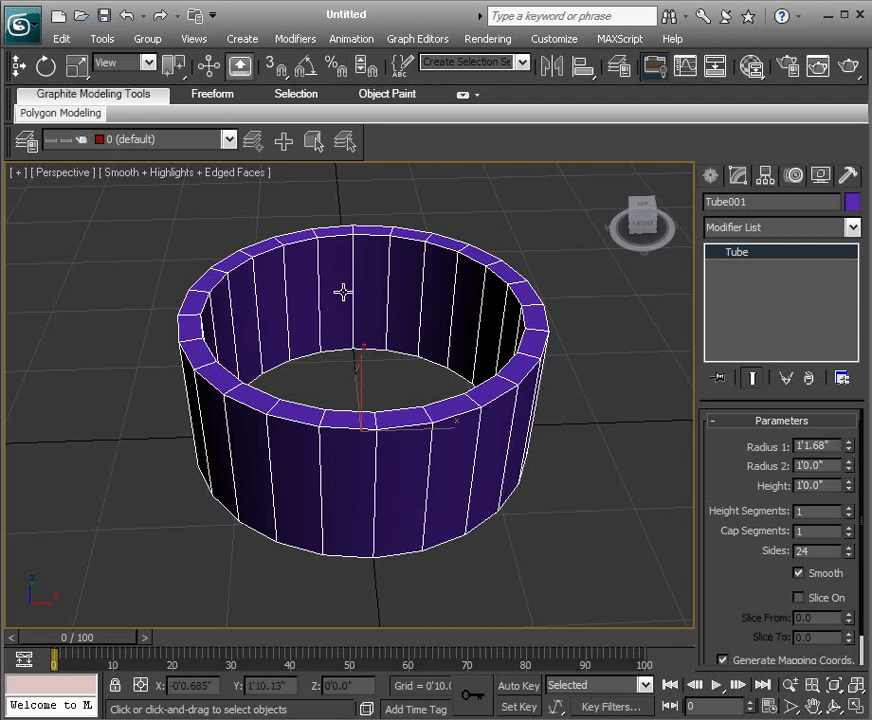
{"action": "right_click", "coordinate": [441, 256]}
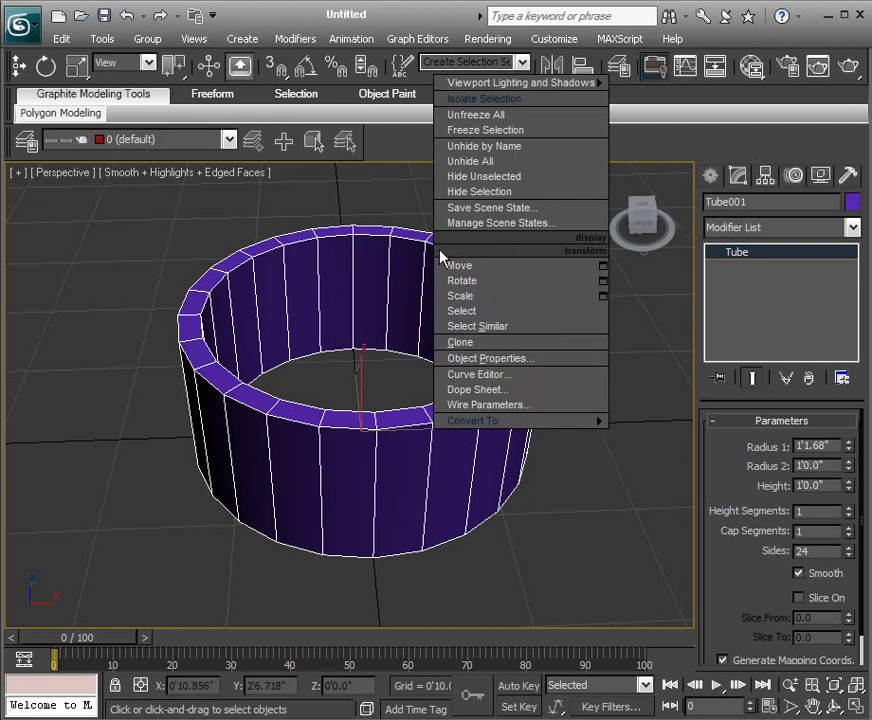
{"action": "mouse_move", "coordinate": [530, 420]}
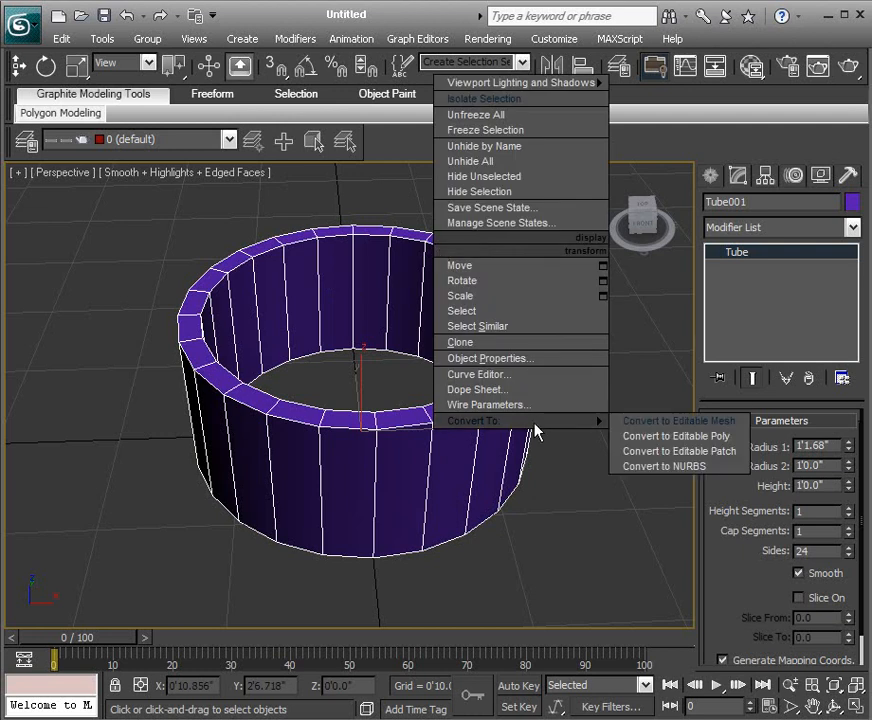
{"action": "left_click", "coordinate": [633, 437]}
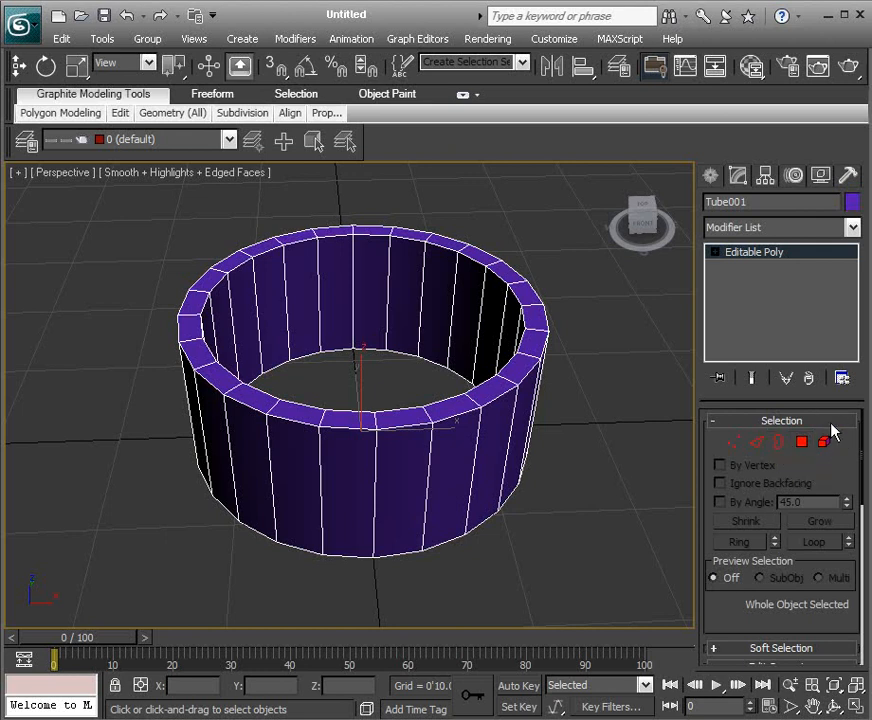
Collapse the open rollouts of the editable poly at object level and at Vertex level
{"action": "left_click", "coordinate": [832, 424]}
{"action": "left_click", "coordinate": [785, 479]}
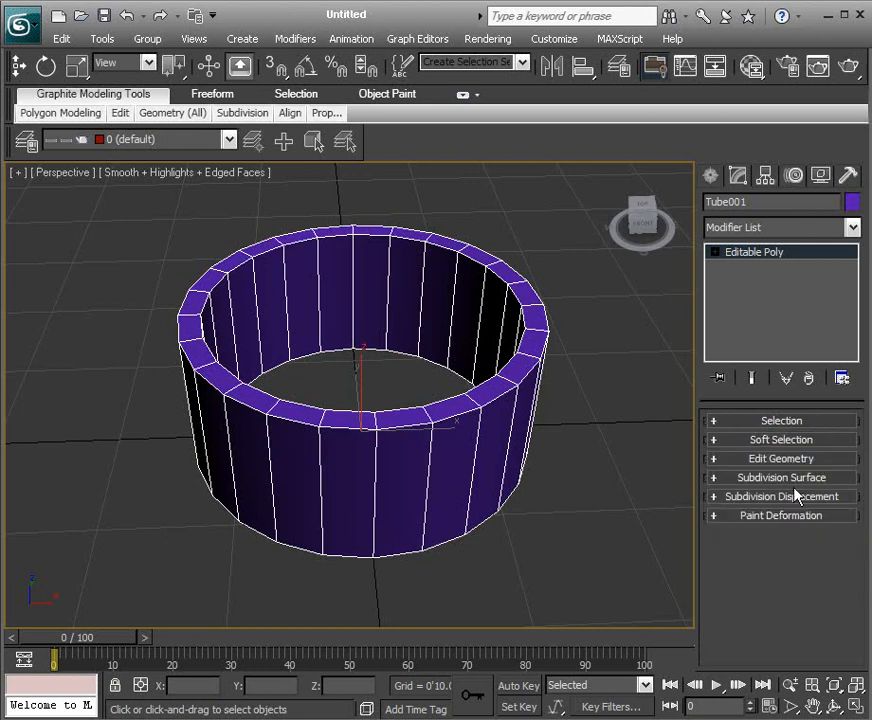
{"action": "key", "text": "1"}
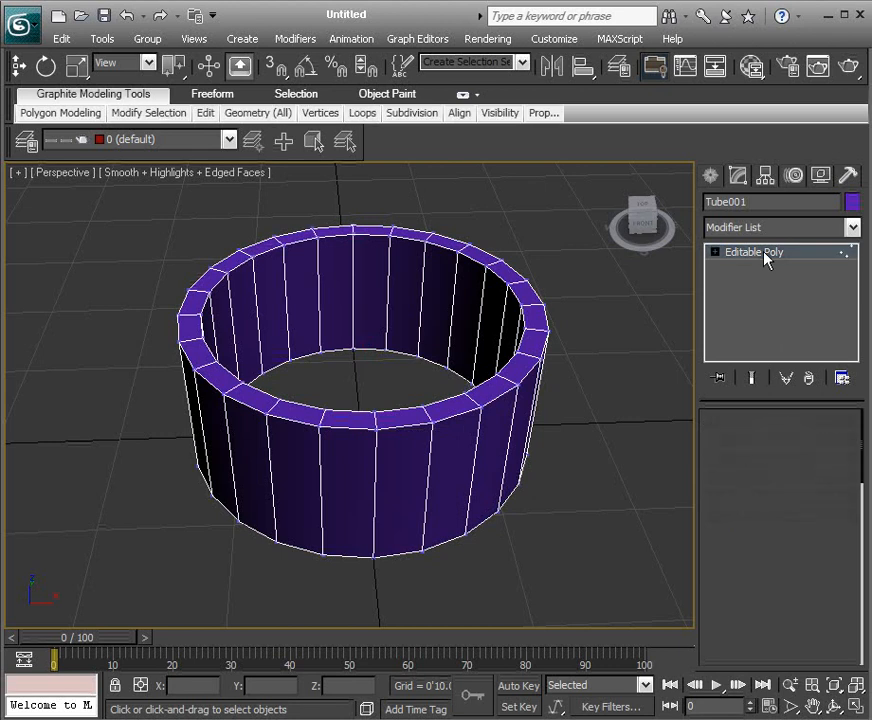
{"action": "left_click", "coordinate": [780, 462]}
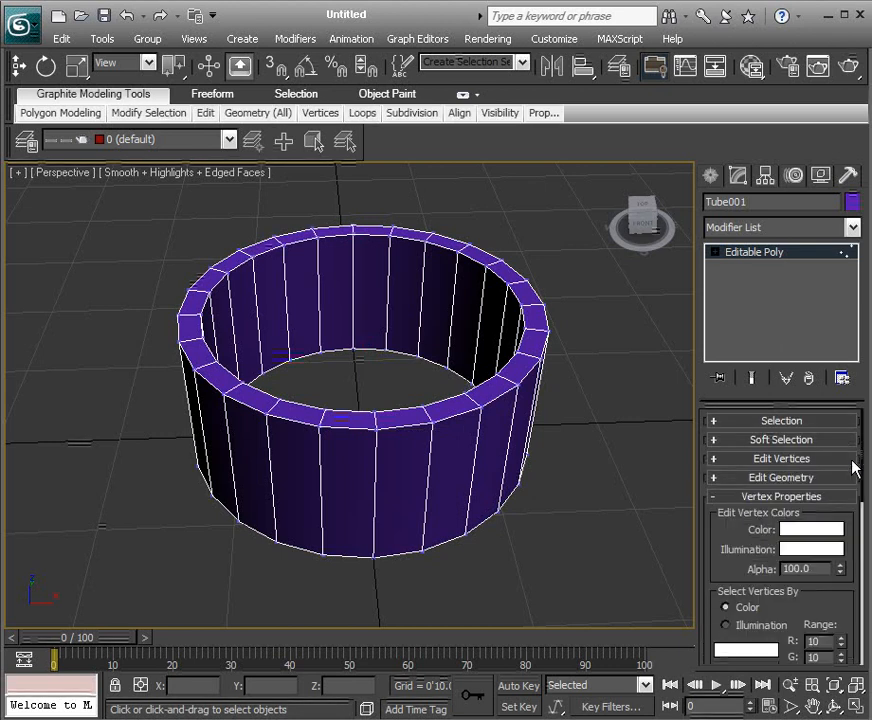
{"action": "left_click", "coordinate": [807, 495]}
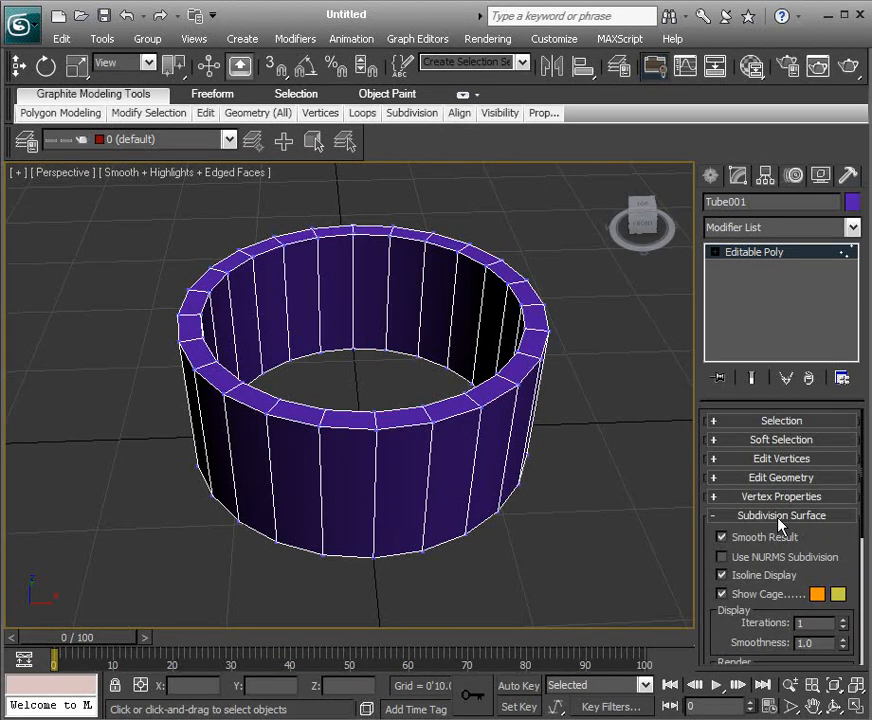
{"action": "left_click", "coordinate": [781, 516]}
Examine the Edit Geometry and Edit Vertices commands, and the editing commands at Polygon sub-object level
{"action": "left_click", "coordinate": [745, 478]}
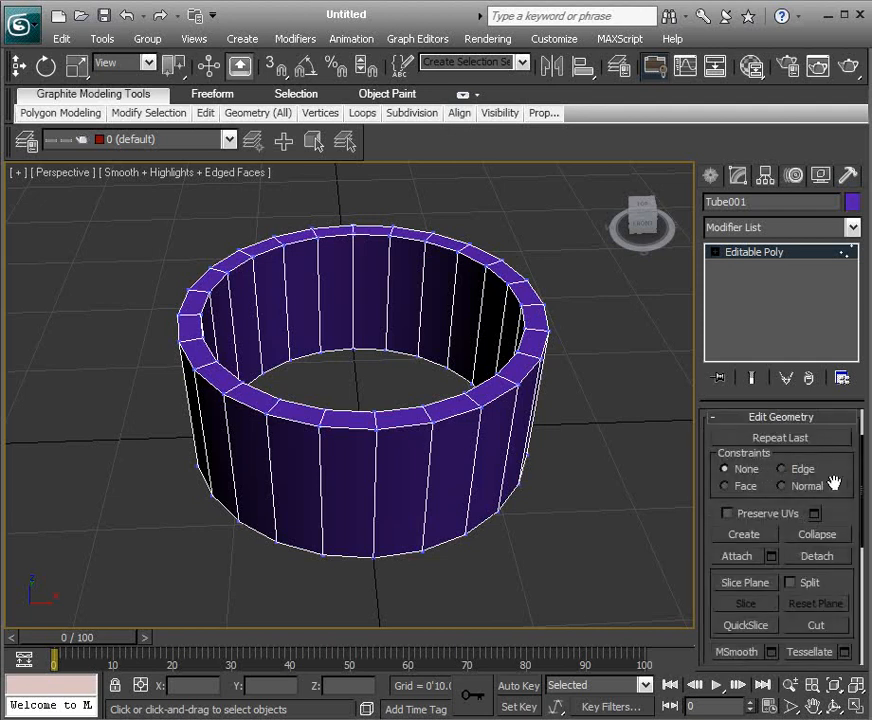
{"action": "mouse_move", "coordinate": [850, 504]}
{"action": "left_mouse_down"}
{"action": "mouse_move", "coordinate": [850, 227]}
{"action": "mouse_move", "coordinate": [831, 581]}
{"action": "mouse_move", "coordinate": [856, 545]}
{"action": "mouse_move", "coordinate": [856, 444]}
{"action": "mouse_move", "coordinate": [852, 552]}
{"action": "left_mouse_up"}
{"action": "left_click", "coordinate": [779, 478]}
{"action": "left_click", "coordinate": [787, 459]}
{"action": "left_click", "coordinate": [714, 253]}
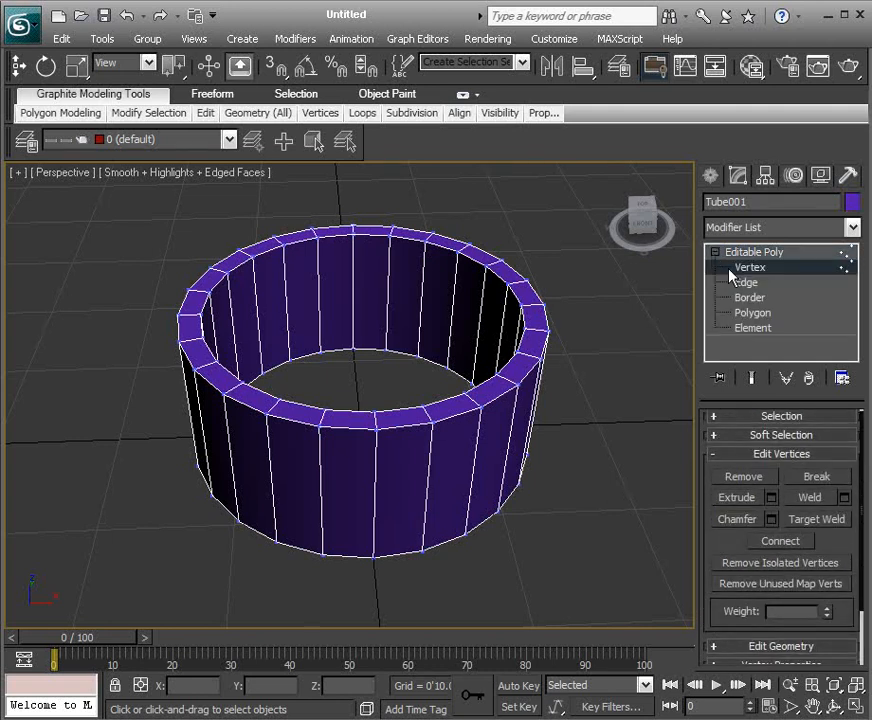
{"action": "left_click", "coordinate": [763, 316]}
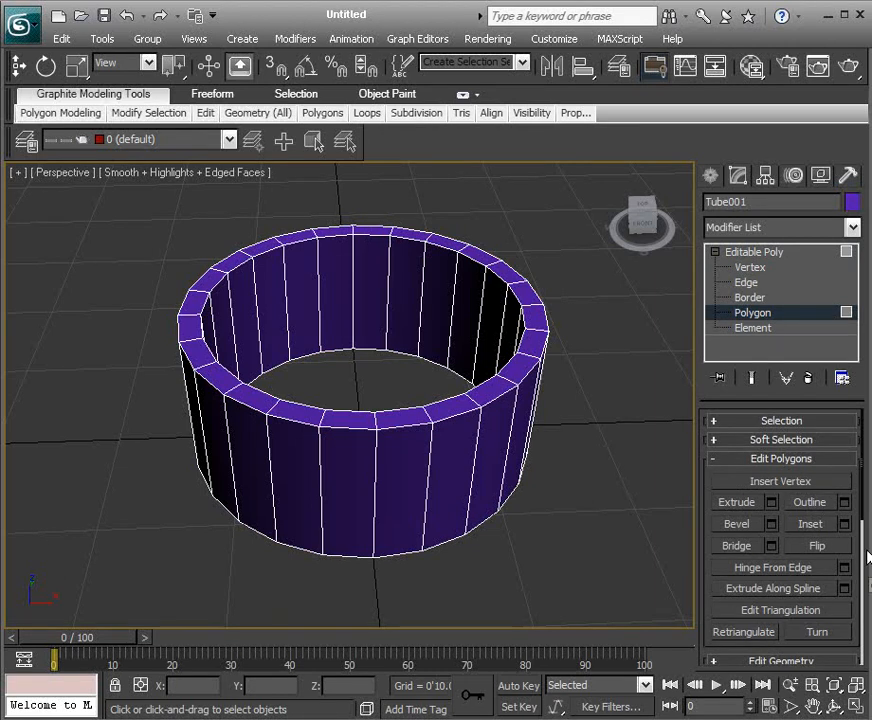
Expand the Graphite Modeling Tools ribbon to its full view and look over its polygon tools
{"action": "mouse_move", "coordinate": [60, 111]}
{"action": "mouse_move", "coordinate": [461, 112]}
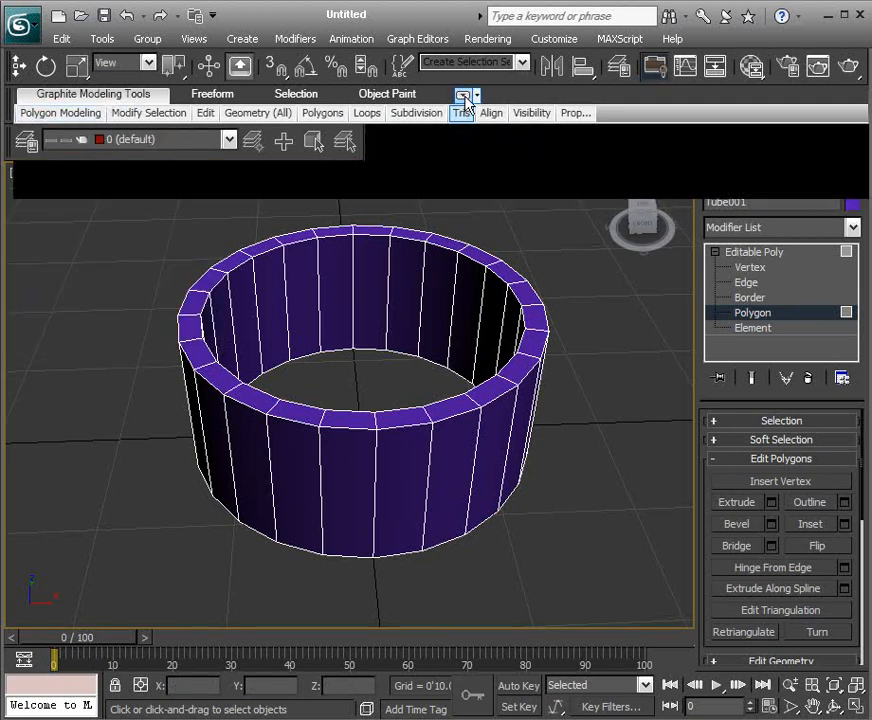
{"action": "left_click", "coordinate": [463, 94]}
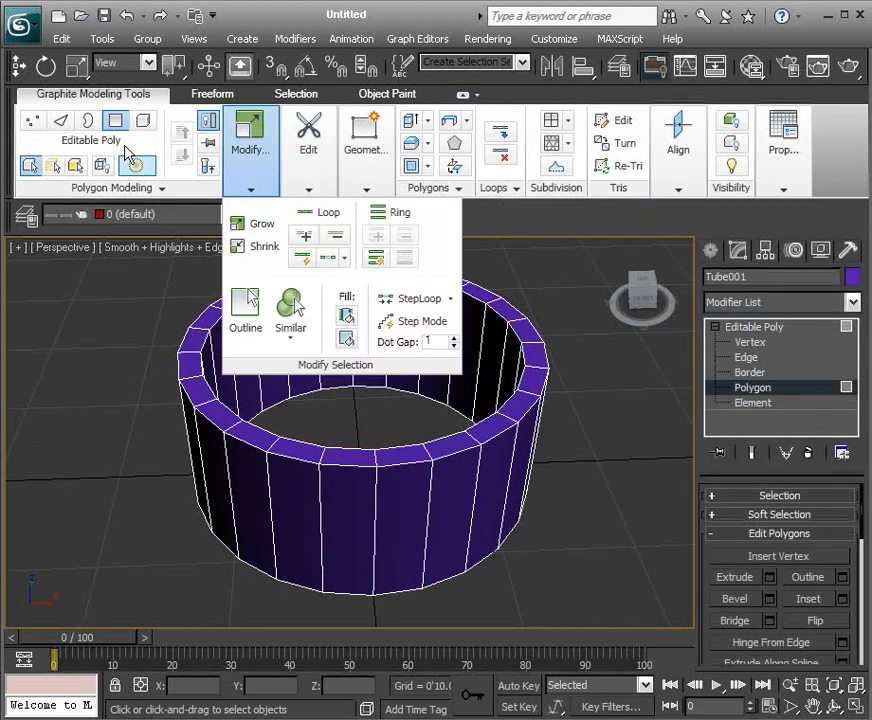
{"action": "left_click", "coordinate": [210, 93]}
{"action": "left_click", "coordinate": [123, 95]}
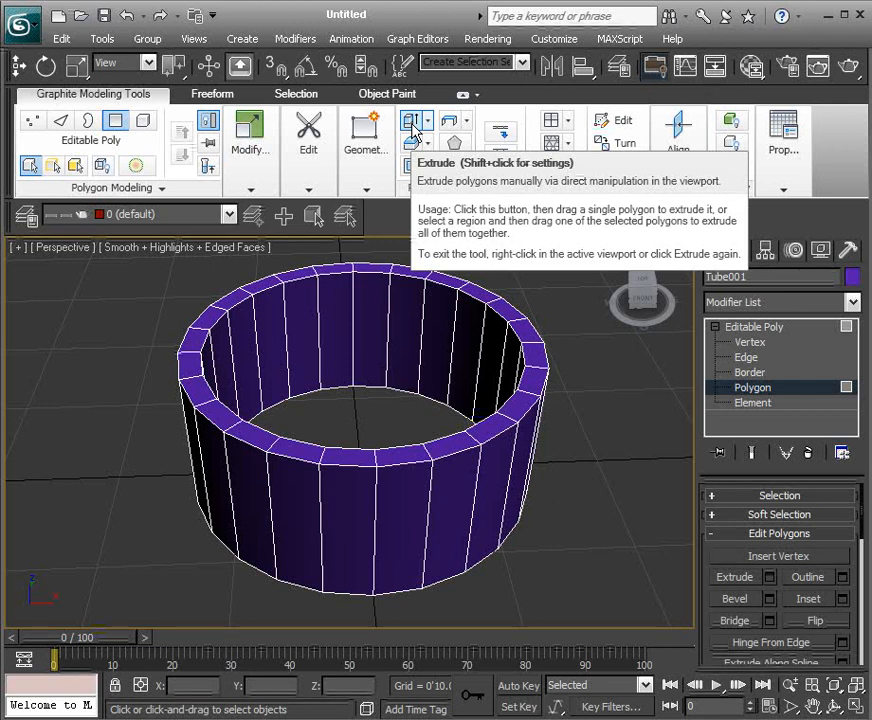
Examine the edge-level Graphite tools and the Freeform tools, and return to the whole-object level
{"action": "left_click", "coordinate": [749, 358]}
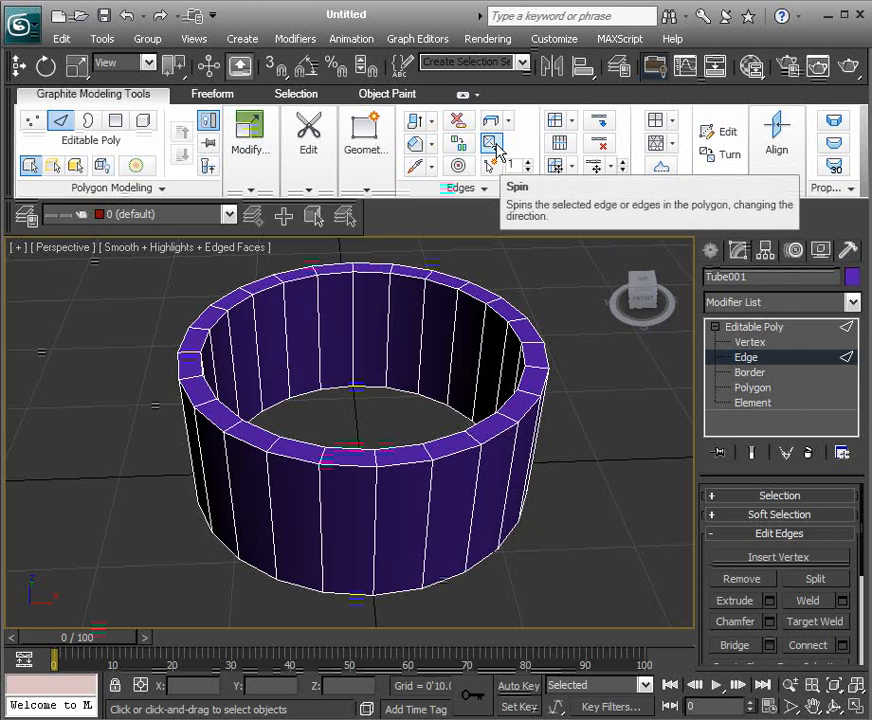
{"action": "left_click", "coordinate": [216, 94]}
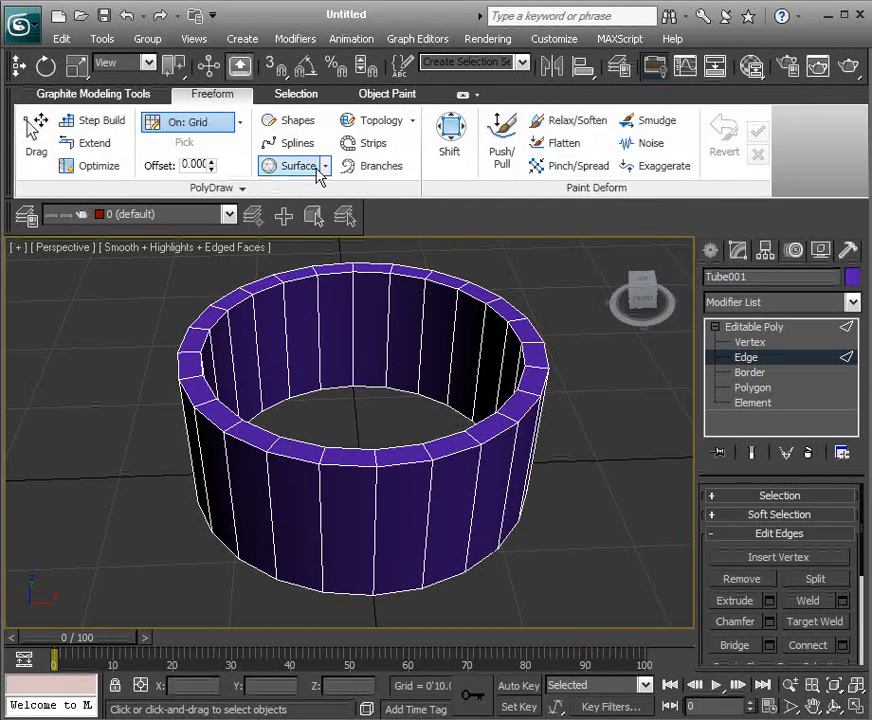
{"action": "left_click", "coordinate": [117, 93]}
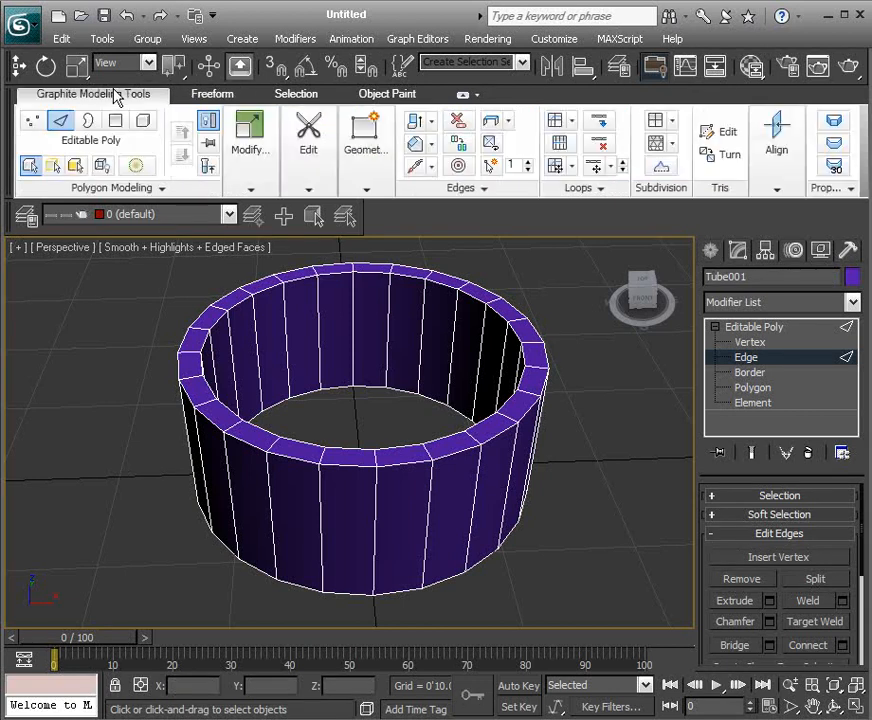
{"action": "left_click", "coordinate": [249, 189]}
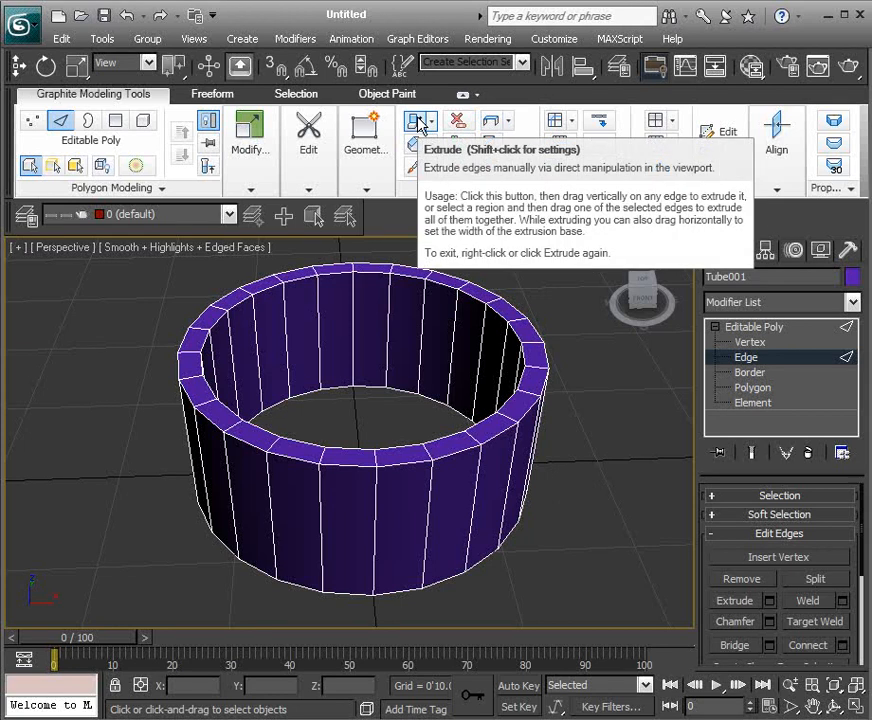
{"action": "left_click", "coordinate": [763, 333]}
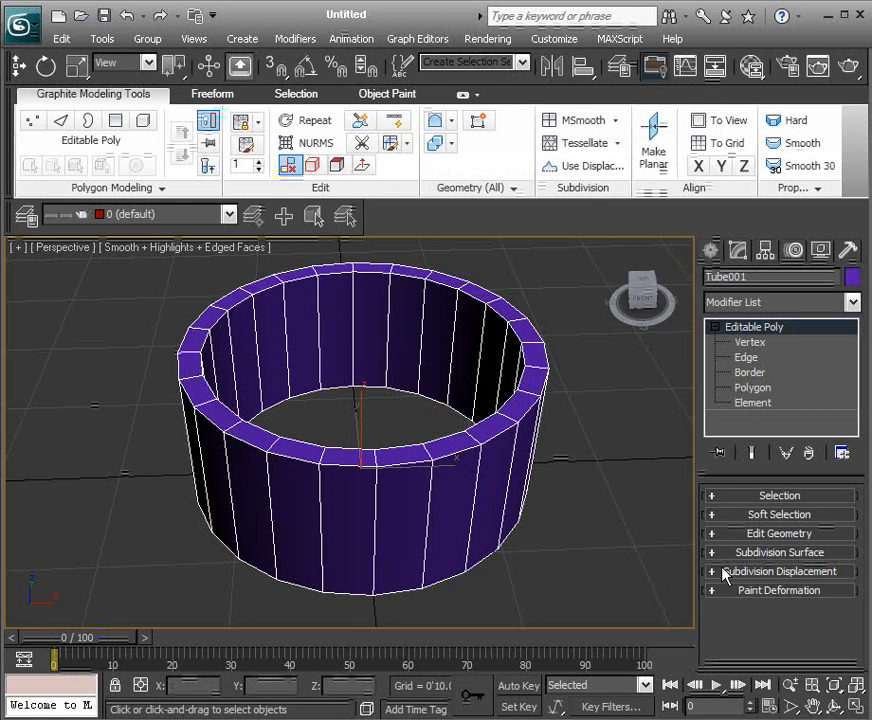
Select one vertical edge on the tube's outer wall at Edge sub-object level
{"action": "middle_click_drag", "start_coordinate": [632, 425], "coordinate": [579, 438], "text": "alt"}
{"action": "scroll", "coordinate": [420, 387], "scroll_direction": "up", "scroll_amount": 4}
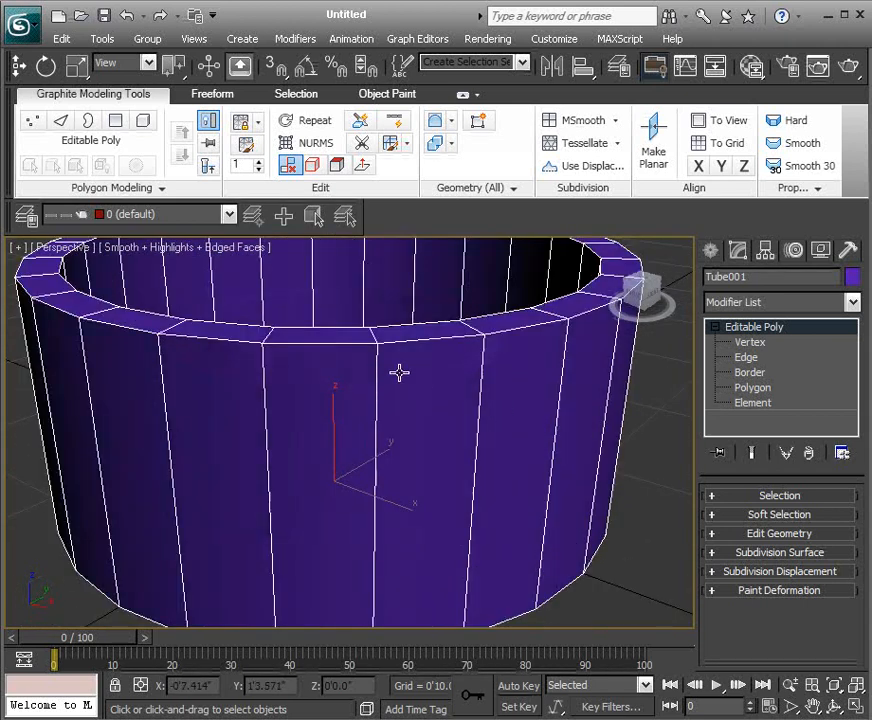
{"action": "middle_click_drag", "start_coordinate": [407, 372], "coordinate": [357, 351], "text": "alt"}
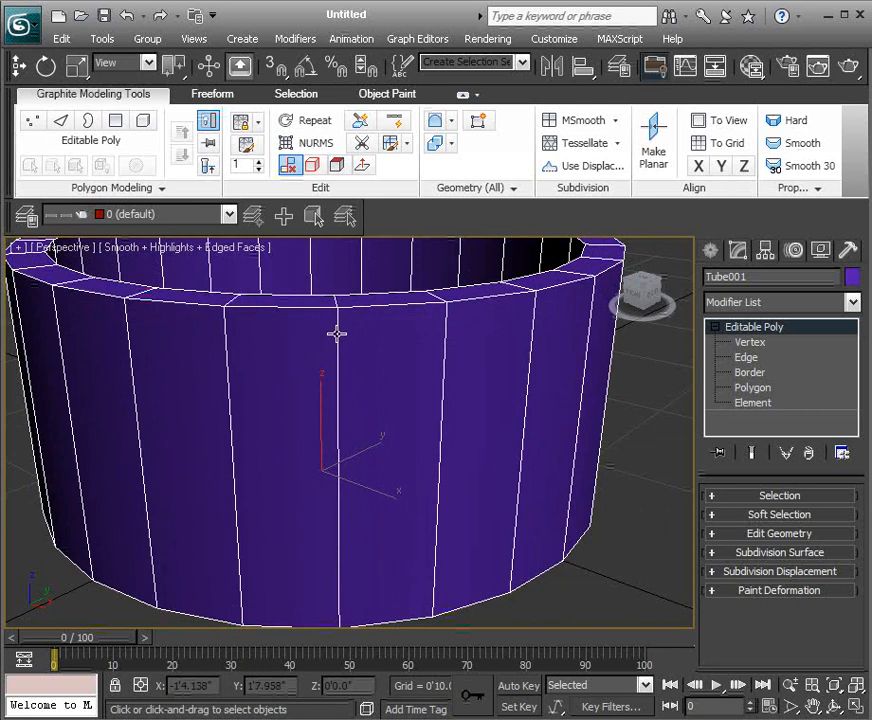
{"action": "scroll", "coordinate": [492, 436], "scroll_direction": "down", "scroll_amount": 8}
{"action": "middle_click_drag", "start_coordinate": [545, 437], "coordinate": [563, 432], "text": "alt"}
{"action": "middle_click_drag", "start_coordinate": [563, 367], "coordinate": [583, 375], "text": "alt"}
{"action": "left_click", "coordinate": [748, 357]}
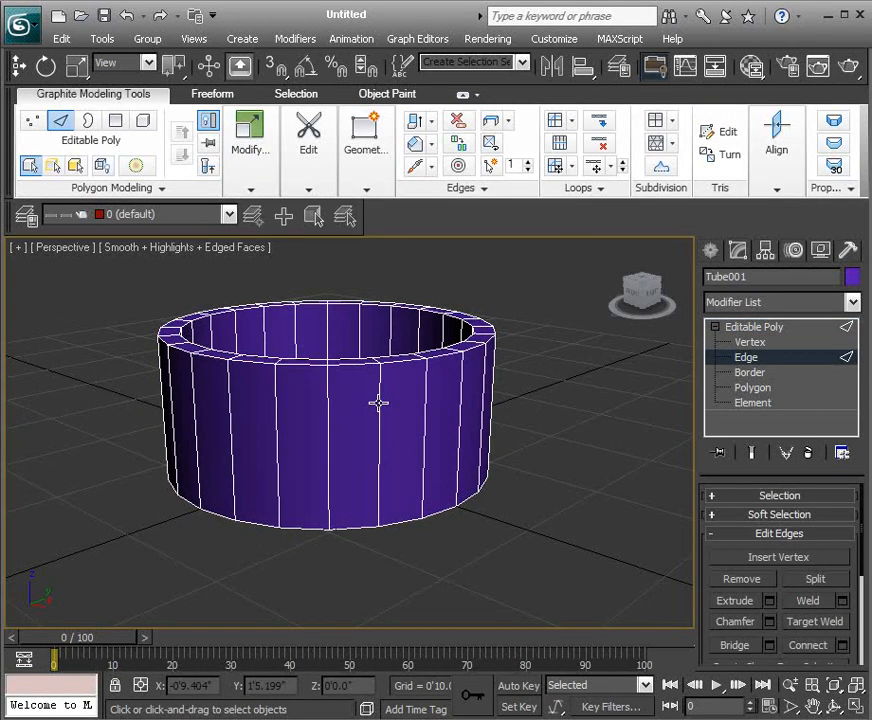
{"action": "left_click", "coordinate": [379, 408]}
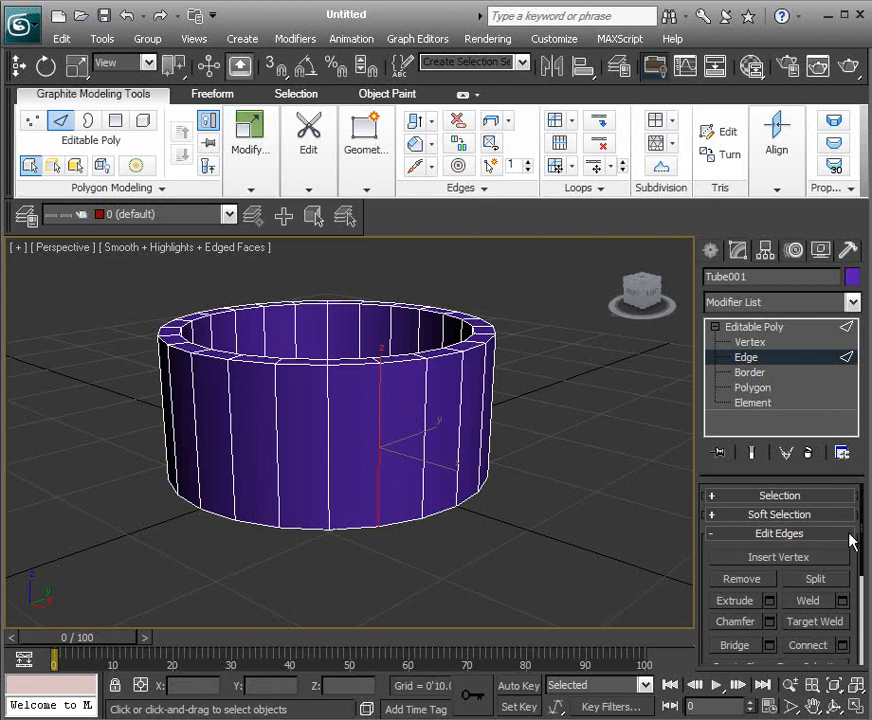
Extend the edge selection with Ring to all vertical edges around the tube's outer wall
{"action": "left_click_drag", "start_coordinate": [857, 619], "coordinate": [856, 618]}
{"action": "left_click", "coordinate": [800, 492]}
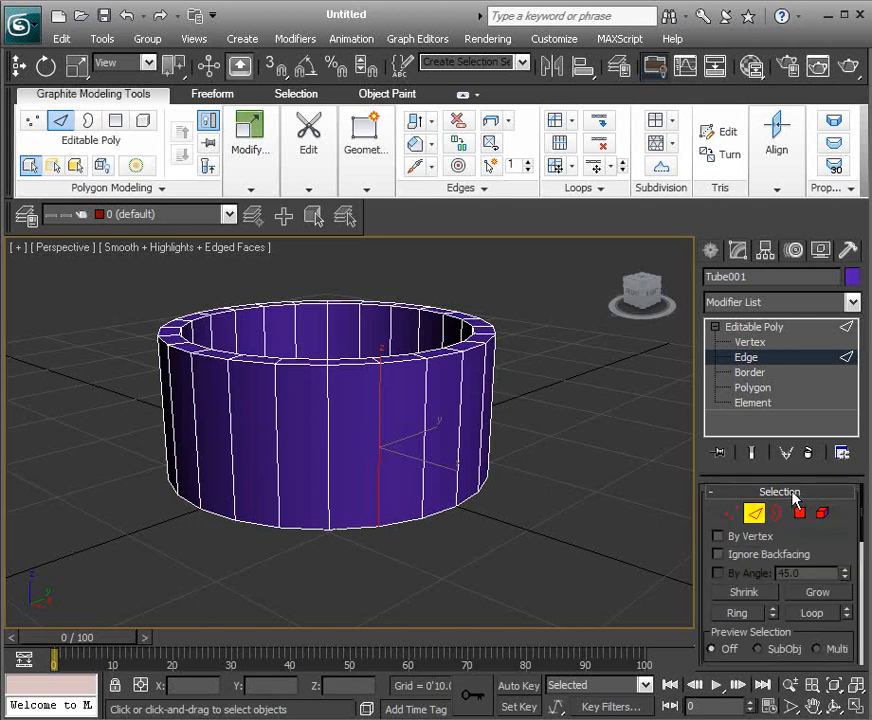
{"action": "left_click_drag", "start_coordinate": [830, 540], "coordinate": [829, 488]}
{"action": "left_click", "coordinate": [739, 564]}
{"action": "middle_click_drag", "start_coordinate": [545, 455], "coordinate": [600, 440], "text": "alt"}
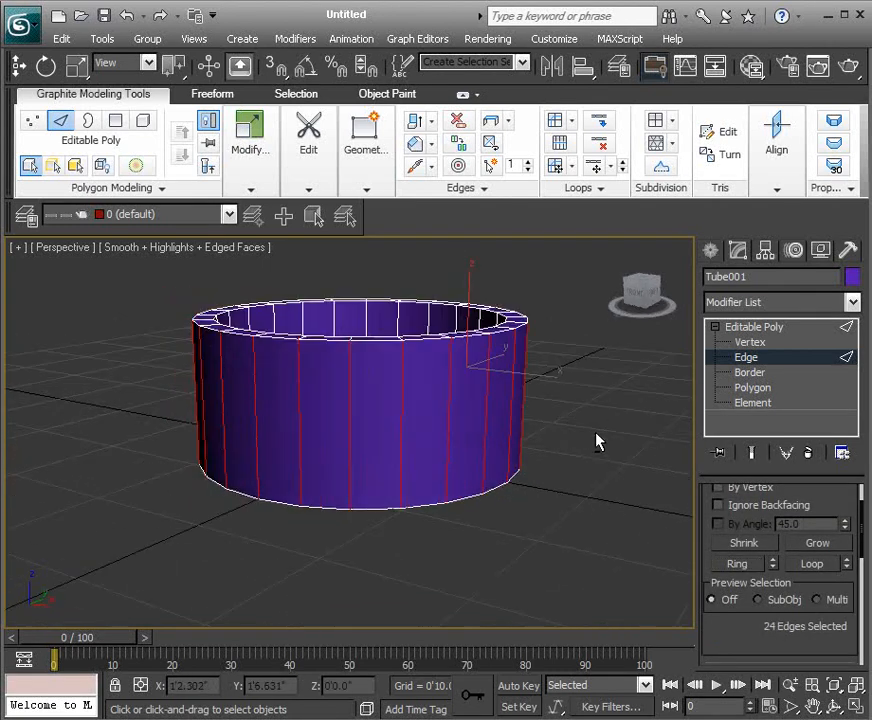
Preview a Connect on the selected vertical outer-wall edges with 2 segments
{"action": "left_click_drag", "start_coordinate": [840, 608], "coordinate": [842, 432]}
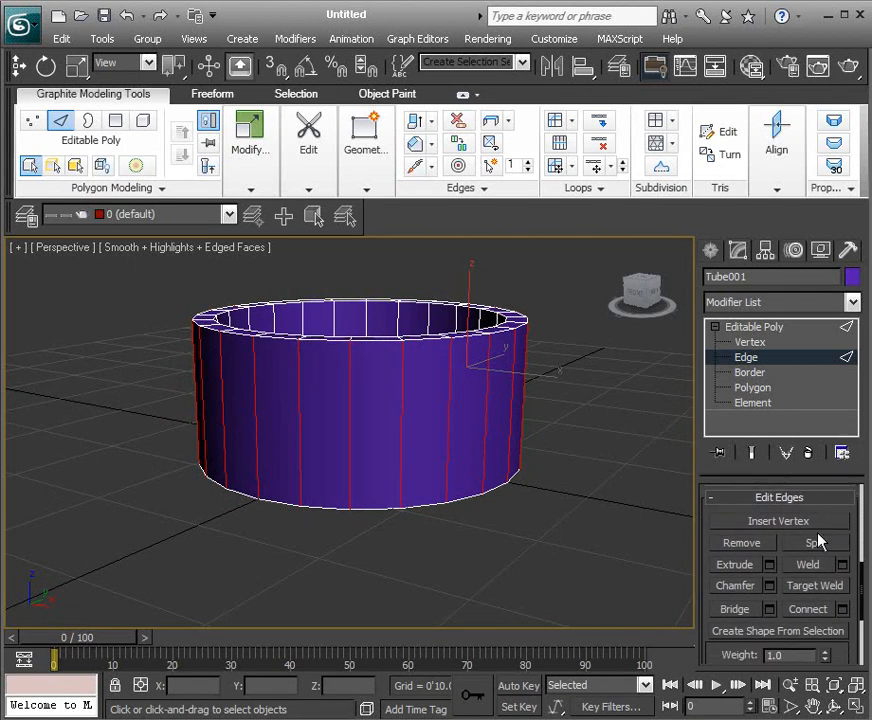
{"action": "left_click", "coordinate": [843, 609]}
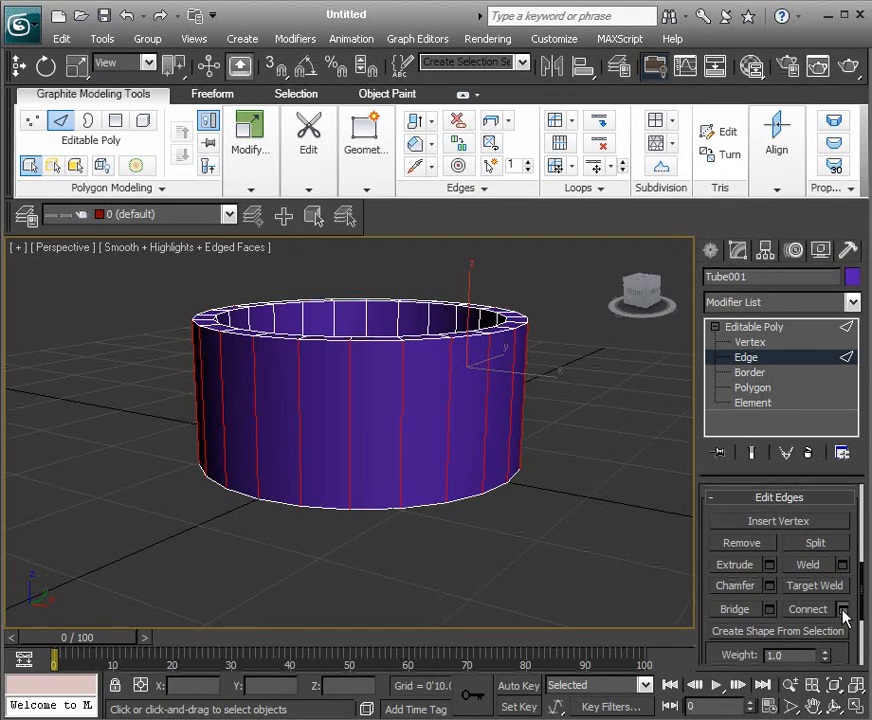
{"action": "left_click_drag", "start_coordinate": [500, 356], "coordinate": [608, 348]}
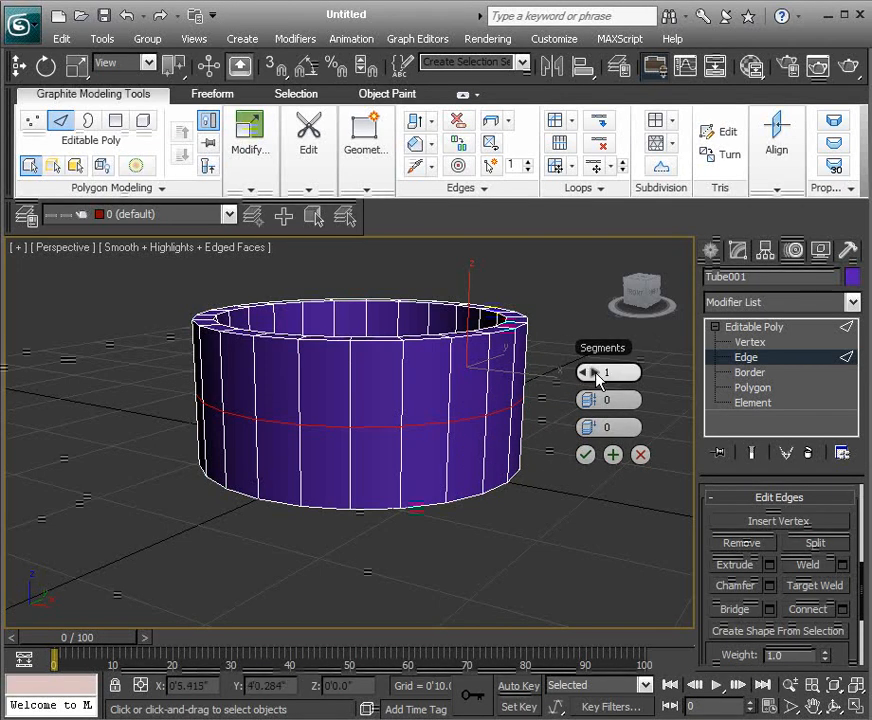
{"action": "left_click_drag", "start_coordinate": [593, 372], "coordinate": [598, 375]}
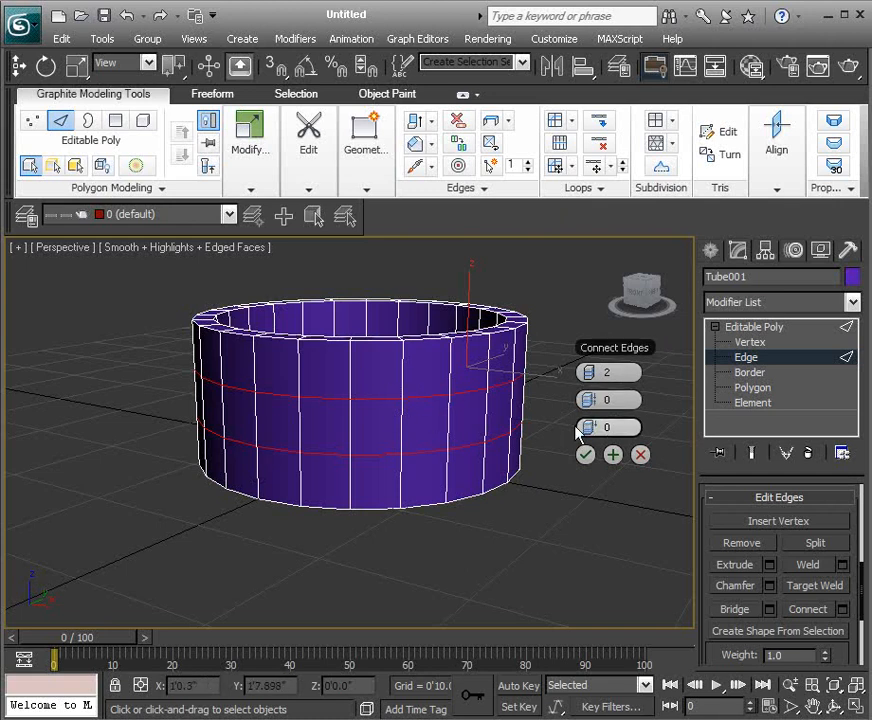
Set the Connect pinch to 82 and slide to 0, and apply the two edge loops near the outer wall's rims
{"action": "left_click_drag", "start_coordinate": [598, 399], "coordinate": [870, 403]}
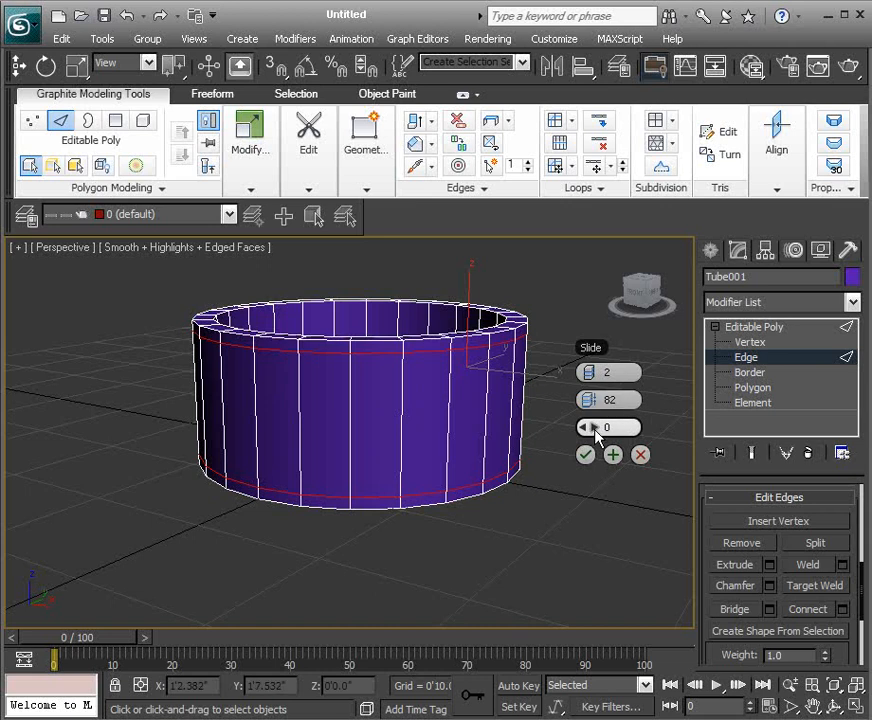
{"action": "mouse_move", "coordinate": [597, 430]}
{"action": "left_mouse_down"}
{"action": "mouse_move", "coordinate": [648, 418]}
{"action": "mouse_move", "coordinate": [547, 411]}
{"action": "mouse_move", "coordinate": [598, 417]}
{"action": "left_mouse_up"}
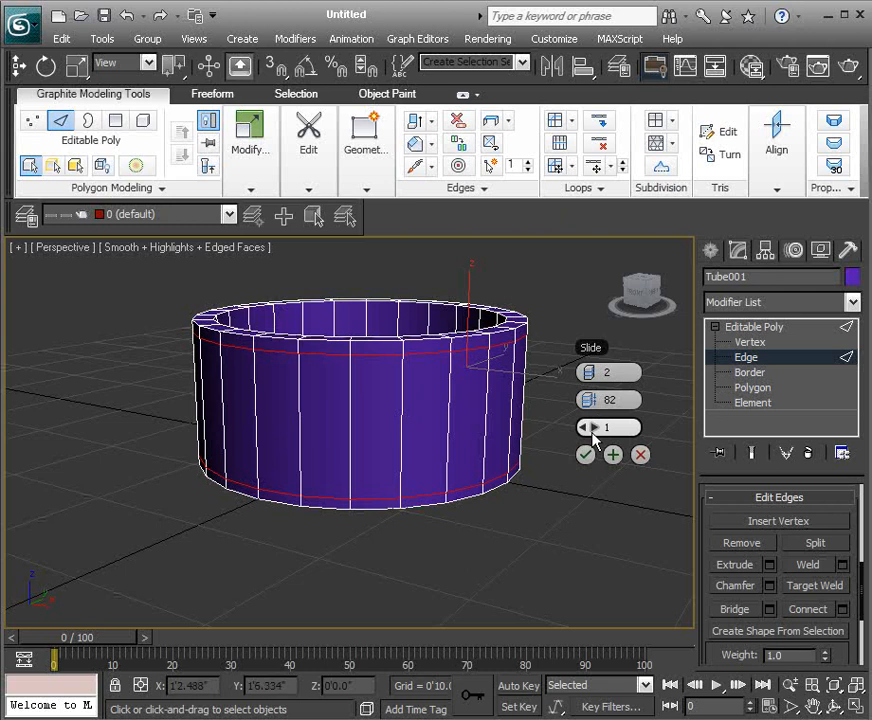
{"action": "left_click", "coordinate": [583, 427]}
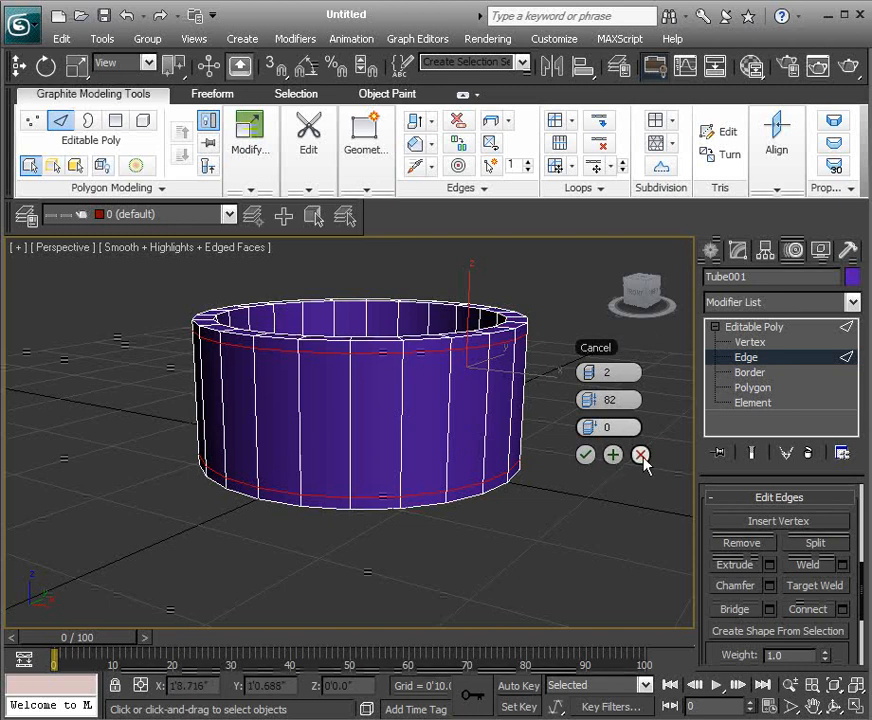
{"action": "left_click", "coordinate": [586, 457]}
{"action": "middle_click_drag", "start_coordinate": [592, 385], "coordinate": [464, 381], "text": "alt"}
{"action": "middle_click_drag", "start_coordinate": [355, 339], "coordinate": [566, 401], "text": "alt"}
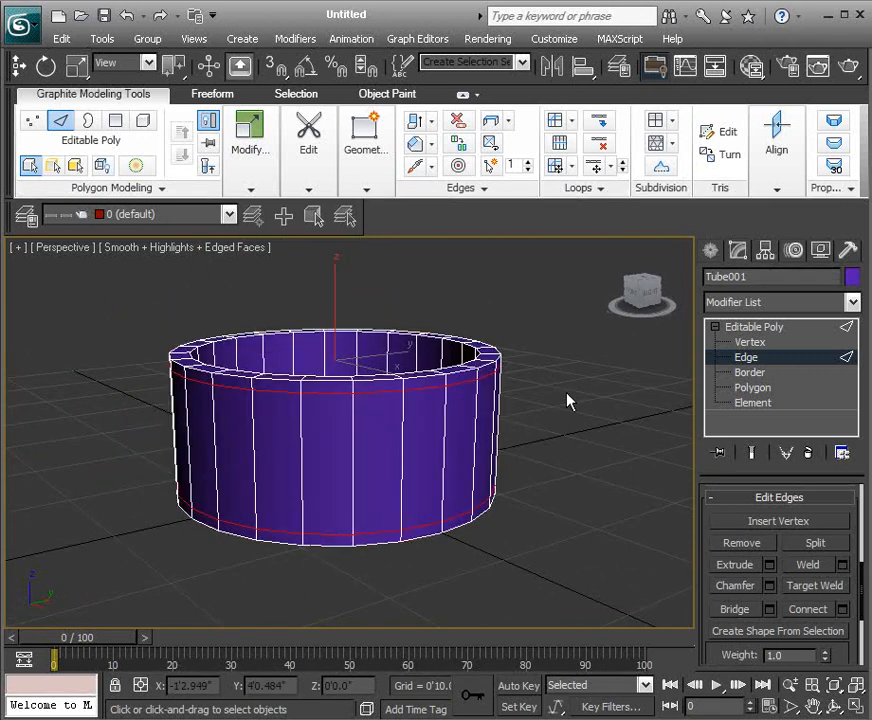
Select the full loop of narrow polygons around the outer wall's upper rim at Polygon sub-object level
{"action": "left_click", "coordinate": [754, 388]}
{"action": "left_click", "coordinate": [415, 385]}
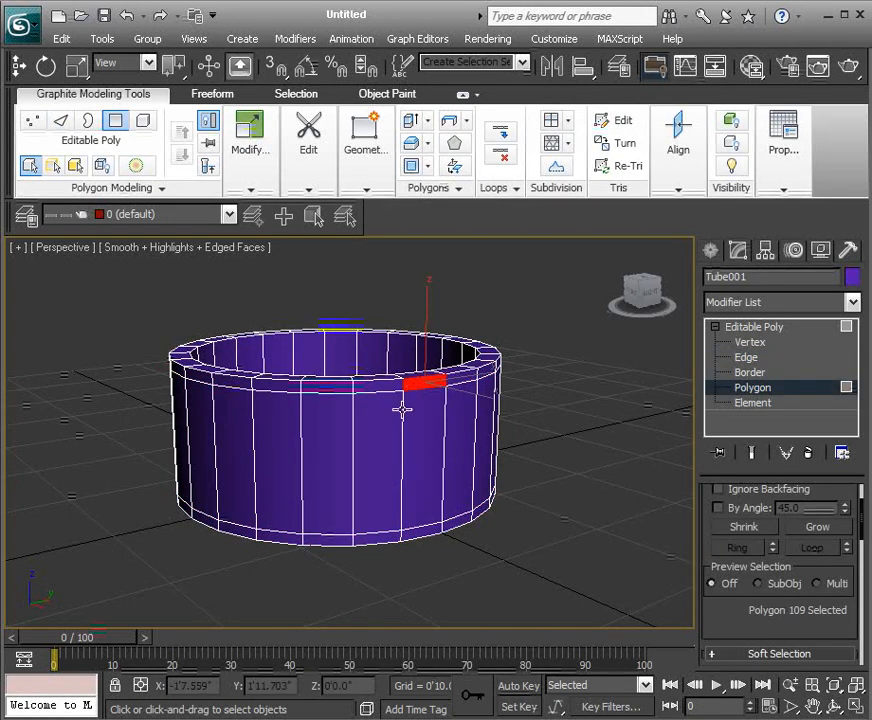
{"action": "left_click", "coordinate": [391, 388]}
{"action": "left_click", "coordinate": [446, 384], "text": "shift"}
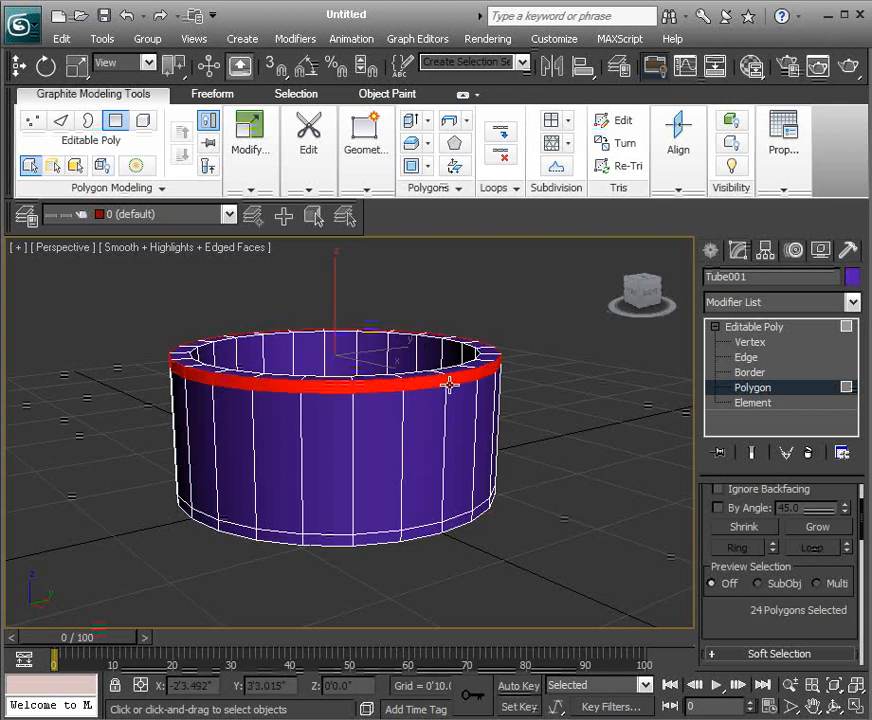
{"action": "left_click", "coordinate": [545, 372]}
{"action": "left_click", "coordinate": [417, 384]}
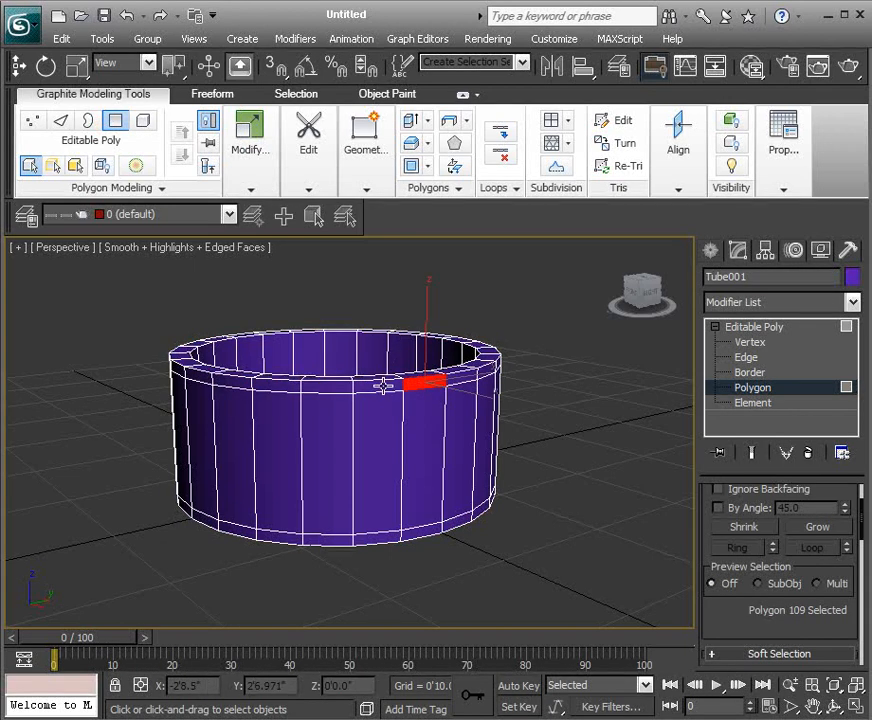
{"action": "left_click", "coordinate": [383, 386], "text": "shift"}
{"action": "middle_click_drag", "start_coordinate": [535, 376], "coordinate": [558, 377], "text": "alt"}
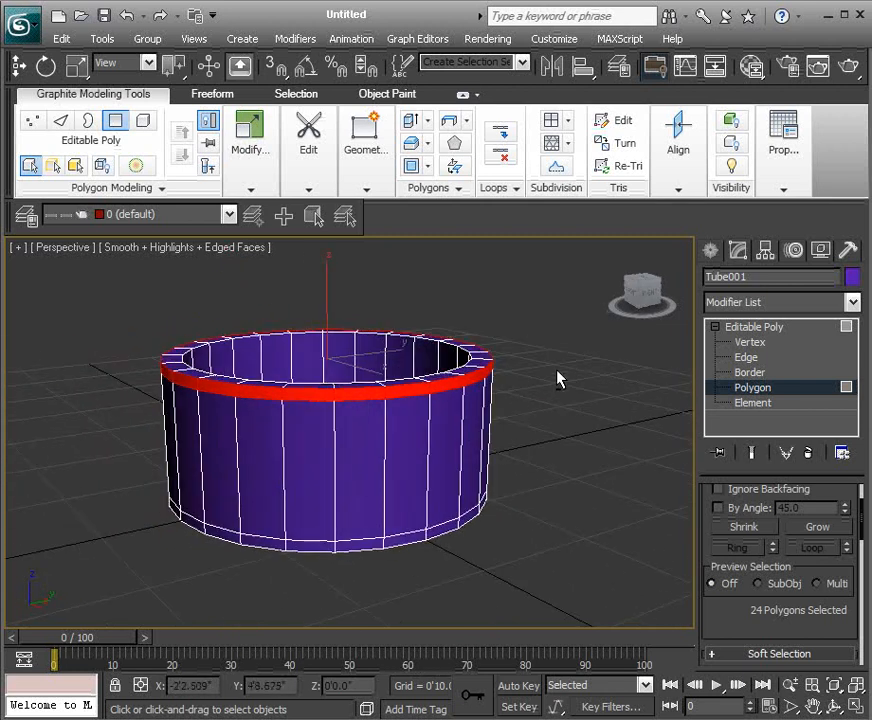
Add the full loop of narrow polygons around the outer wall's lower rim to the selection
{"action": "left_click", "coordinate": [398, 540], "text": "ctrl"}
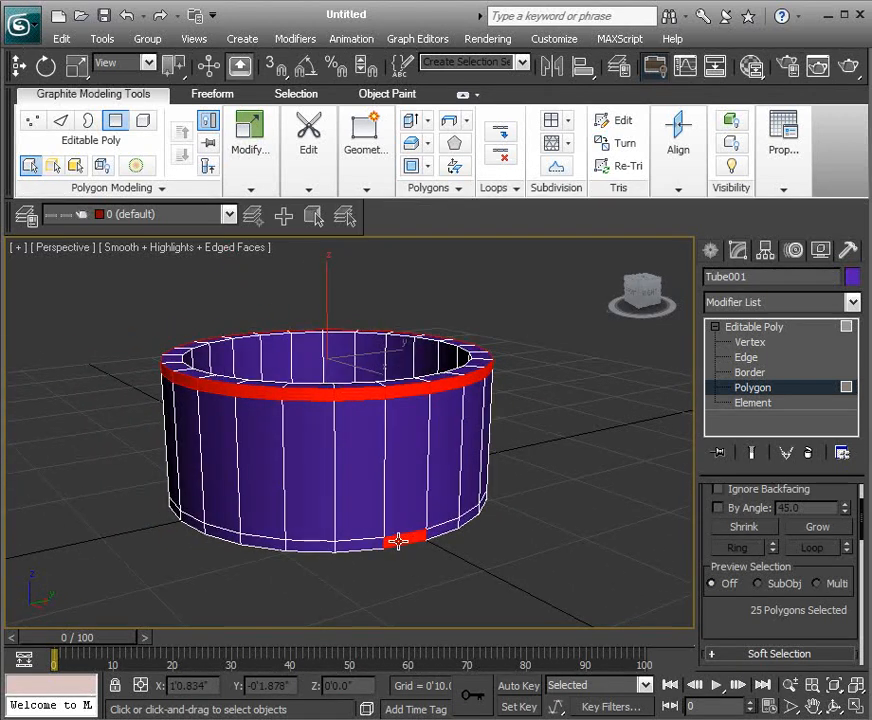
{"action": "left_click", "coordinate": [371, 542], "text": "shift"}
{"action": "middle_click_drag", "start_coordinate": [555, 500], "coordinate": [544, 437], "text": "alt"}
{"action": "scroll", "coordinate": [544, 437], "scroll_direction": "up", "scroll_amount": 3}
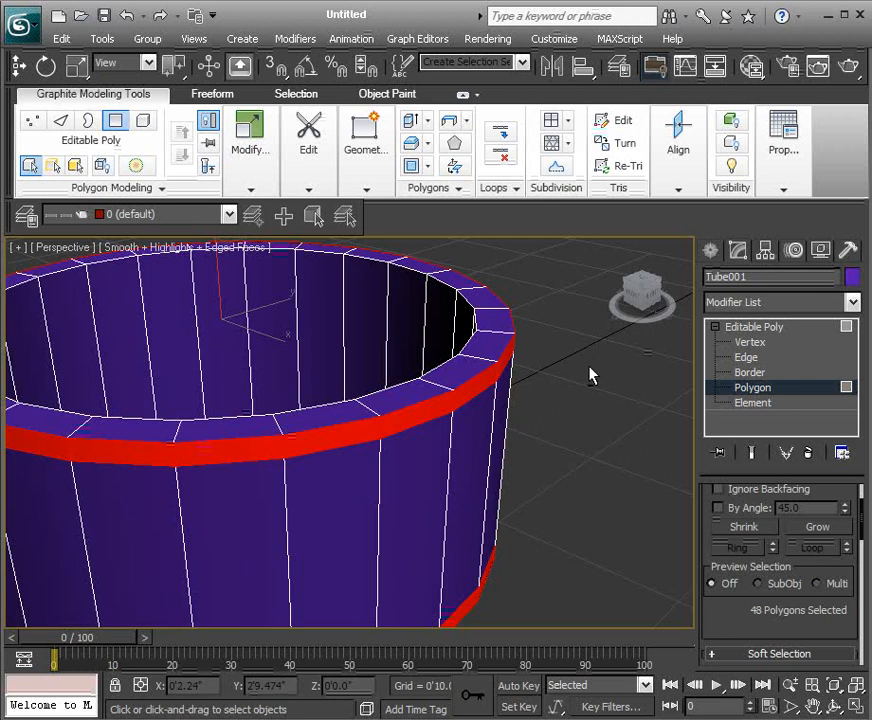
{"action": "middle_click_drag", "start_coordinate": [590, 366], "coordinate": [590, 372], "text": "alt"}
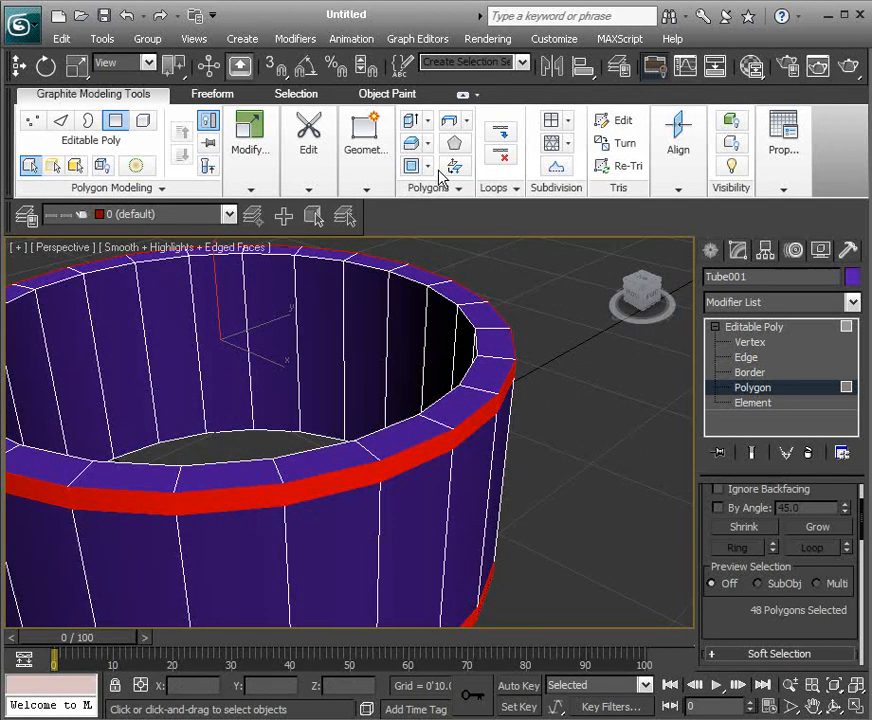
Preview an extrusion of both rim bands with the extrusion type set to Local Normal
{"action": "left_click_drag", "start_coordinate": [829, 627], "coordinate": [823, 456]}
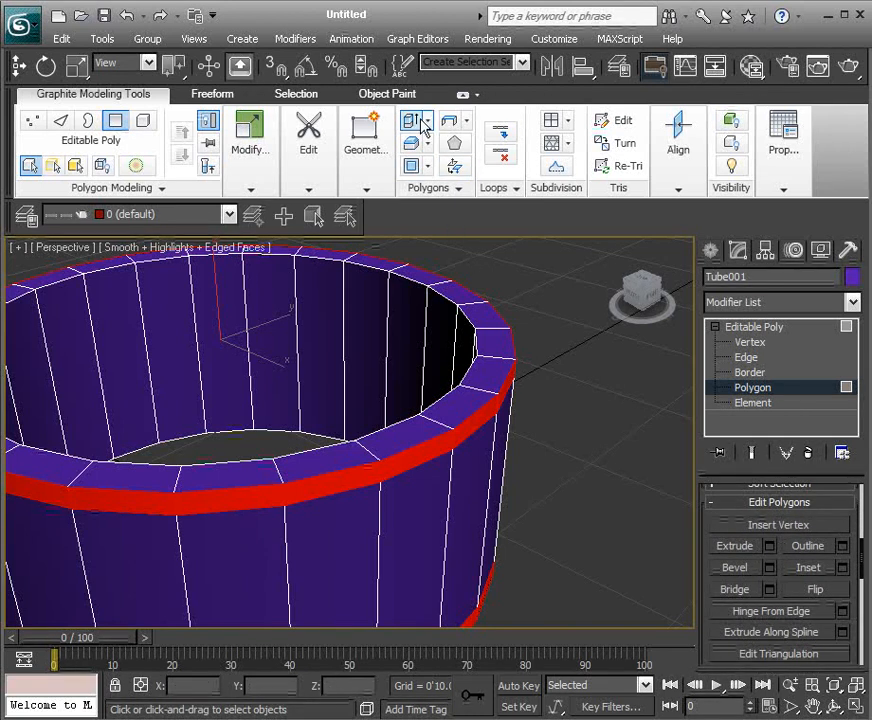
{"action": "left_click", "coordinate": [771, 546]}
{"action": "scroll", "coordinate": [505, 410], "scroll_direction": "down", "scroll_amount": 5}
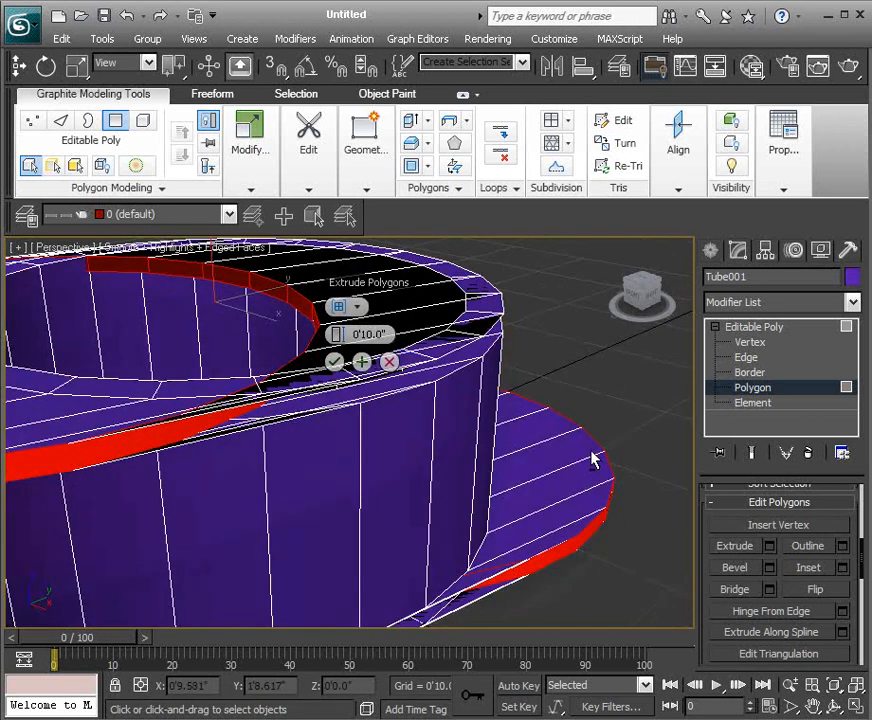
{"action": "middle_click_drag", "start_coordinate": [571, 440], "coordinate": [615, 486], "text": "alt"}
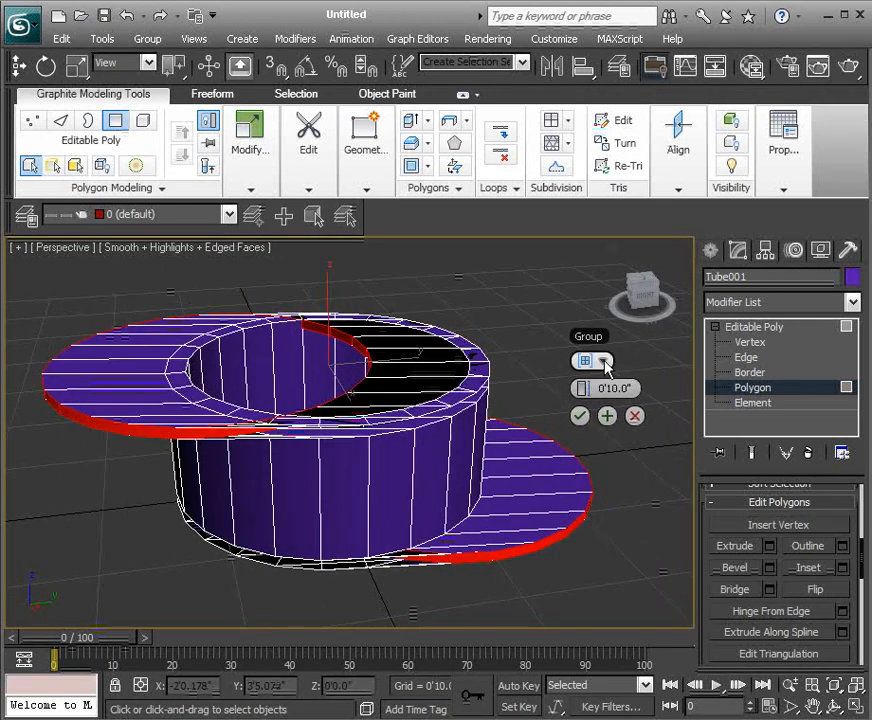
{"action": "left_click", "coordinate": [605, 365]}
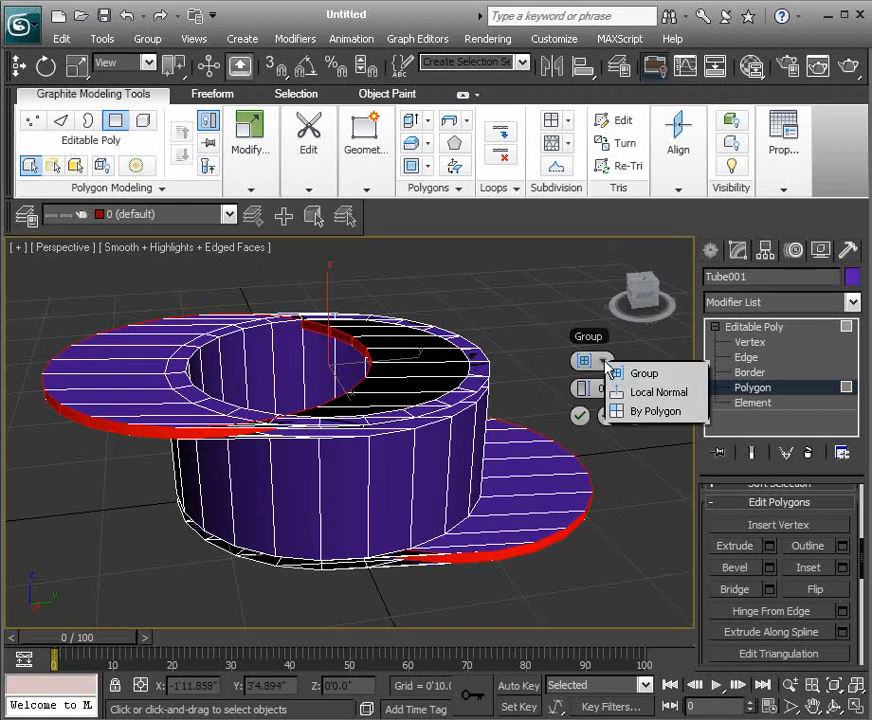
{"action": "left_click", "coordinate": [657, 393]}
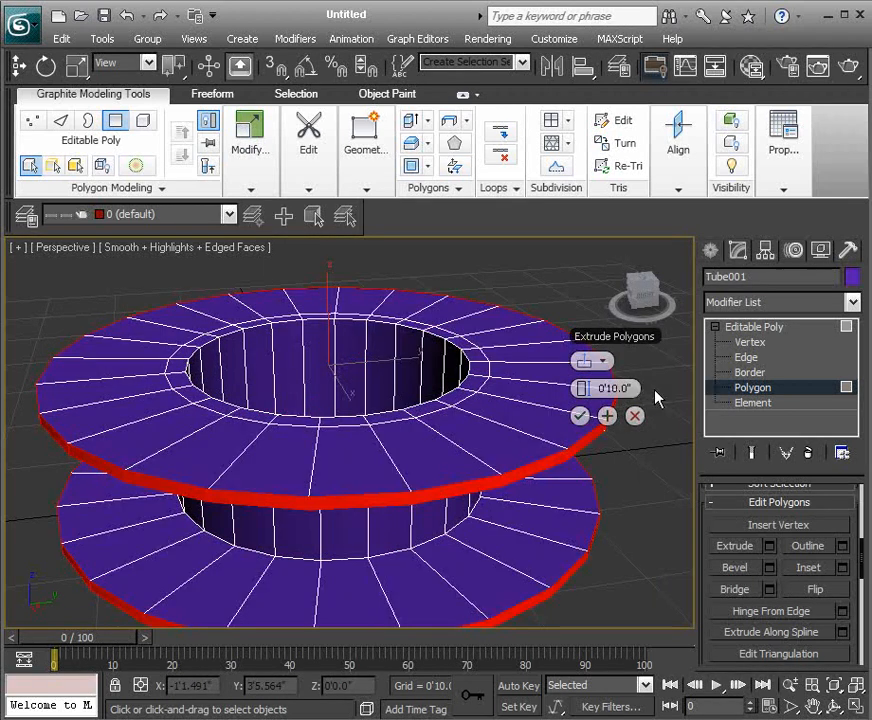
Try the By Polygon extrusion type on the rim bands, and return to Local Normal
{"action": "middle_click_drag", "start_coordinate": [646, 477], "coordinate": [550, 452], "text": "alt"}
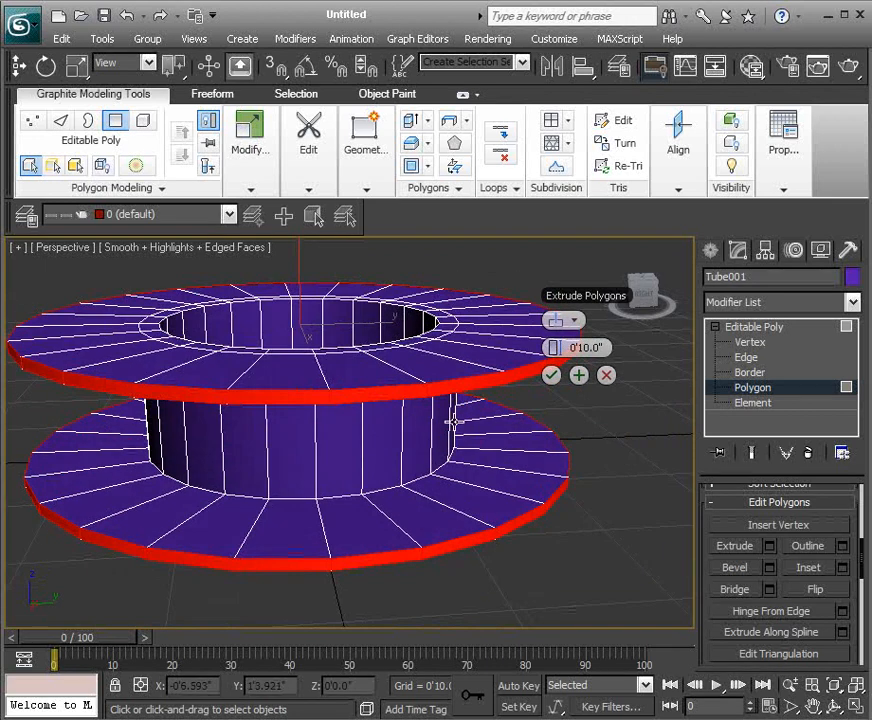
{"action": "middle_click_drag", "start_coordinate": [613, 444], "coordinate": [565, 358], "text": "alt"}
{"action": "left_click", "coordinate": [566, 331]}
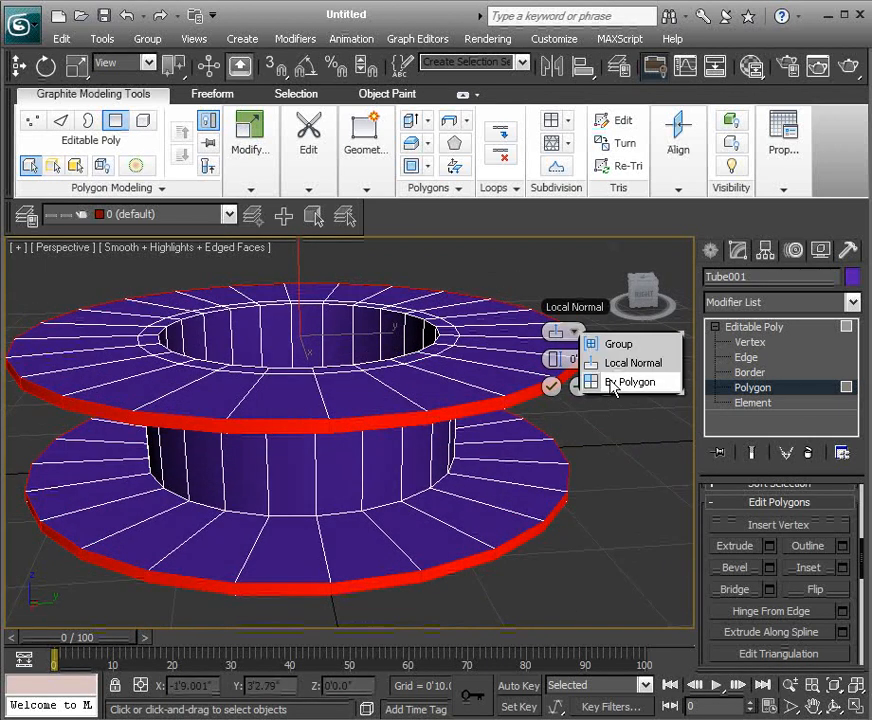
{"action": "left_click", "coordinate": [611, 386]}
{"action": "middle_click_drag", "start_coordinate": [438, 416], "coordinate": [380, 455], "text": "alt"}
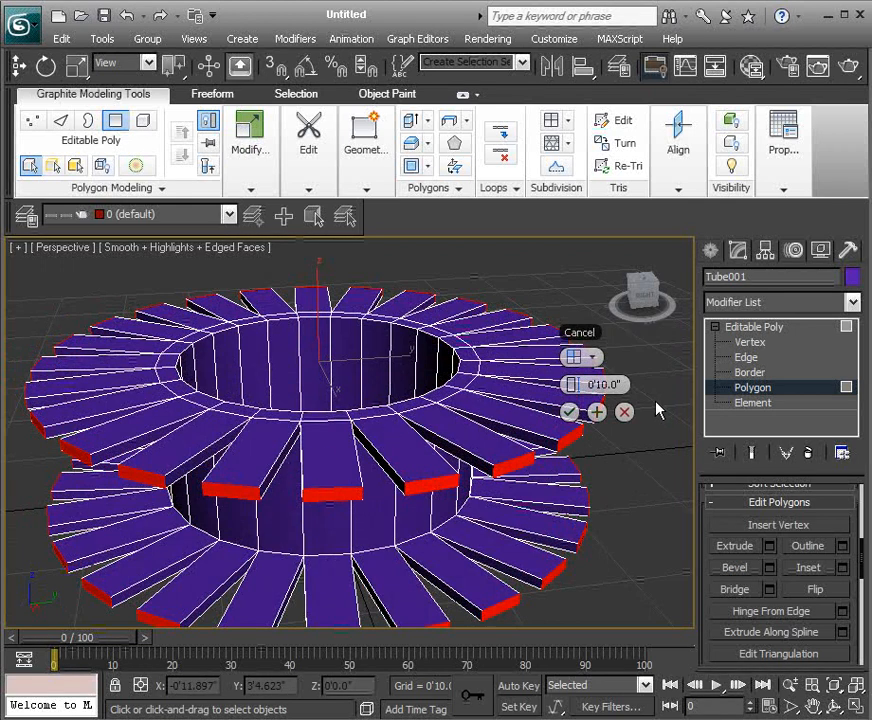
{"action": "left_click", "coordinate": [594, 359]}
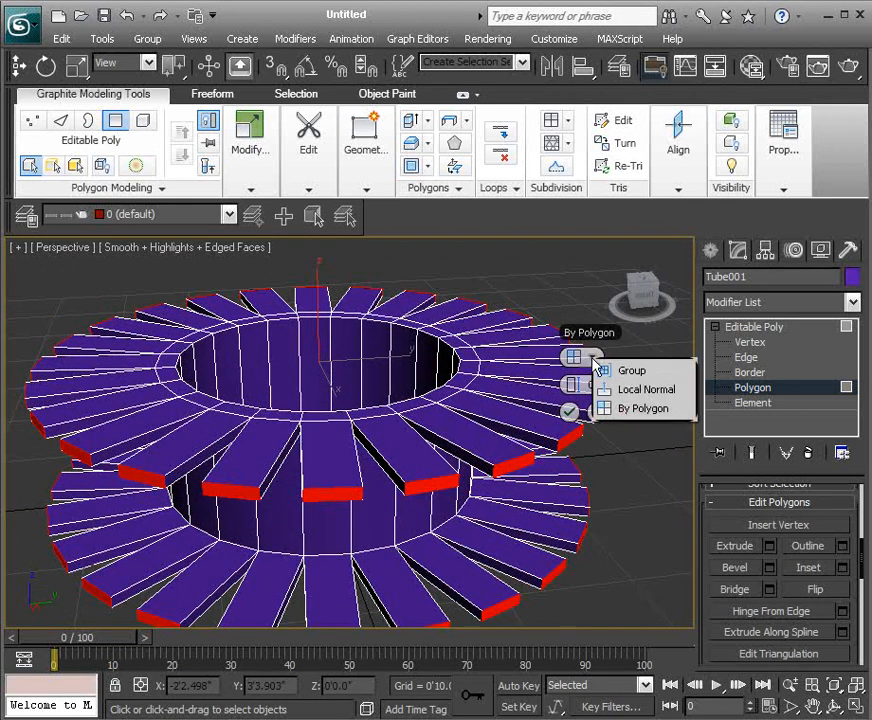
{"action": "left_click", "coordinate": [620, 392]}
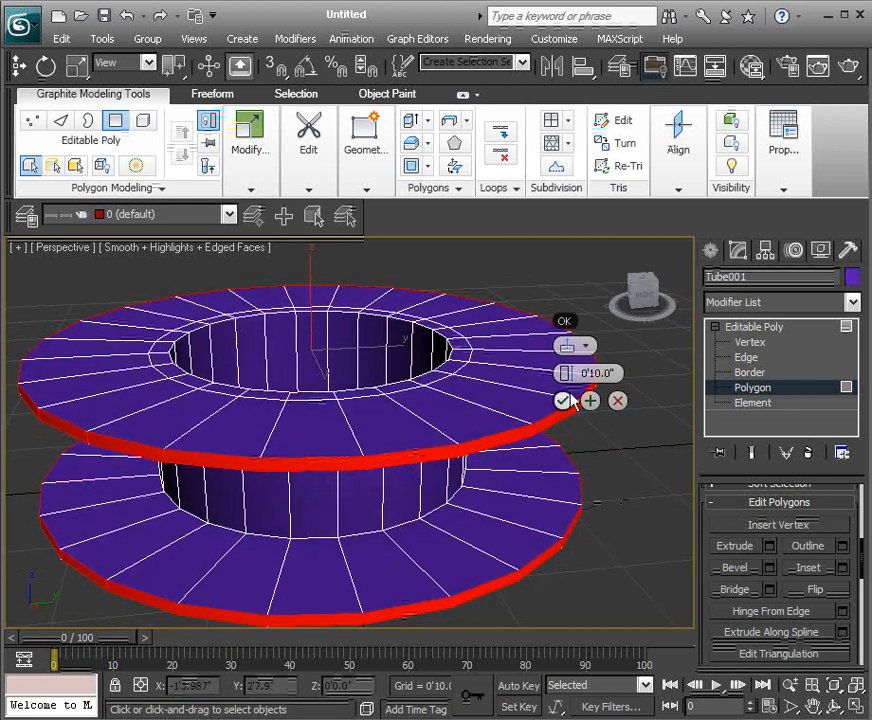
Set the rim bands' extrusion height to 0'1.087", apply it and clear the polygon selection
{"action": "left_click_drag", "start_coordinate": [562, 372], "coordinate": [535, 370]}
{"action": "middle_click_drag", "start_coordinate": [496, 438], "coordinate": [530, 397], "text": "alt"}
{"action": "scroll", "coordinate": [562, 391], "scroll_direction": "up", "scroll_amount": 4}
{"action": "left_click_drag", "start_coordinate": [385, 251], "coordinate": [566, 300]}
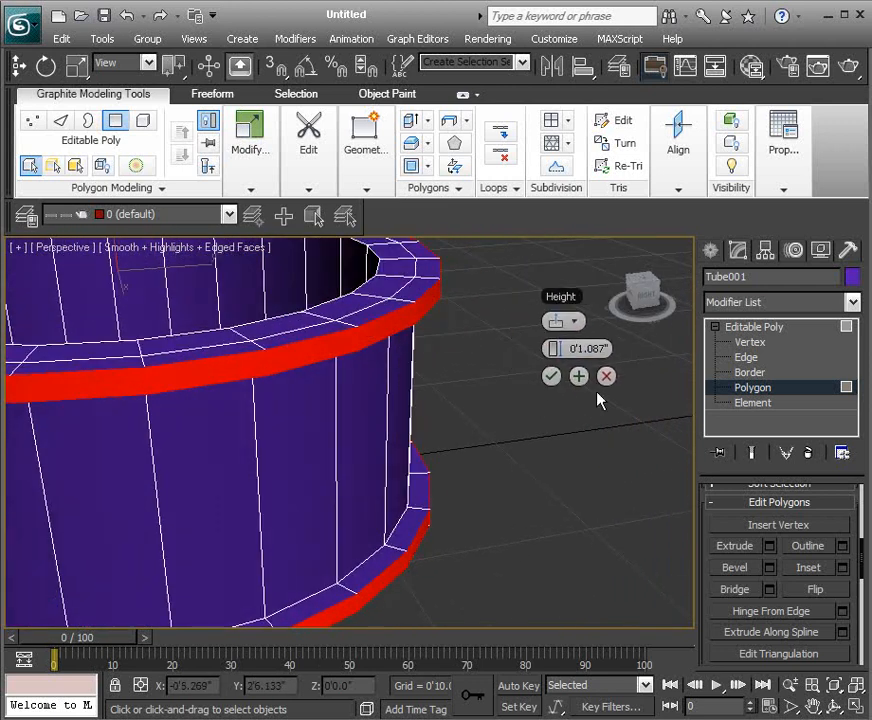
{"action": "left_click", "coordinate": [553, 378]}
{"action": "mouse_move", "coordinate": [557, 391]}
{"action": "middle_mouse_down", "text": "alt"}
{"action": "mouse_move", "coordinate": [548, 425]}
{"action": "mouse_move", "coordinate": [580, 389]}
{"action": "mouse_move", "coordinate": [585, 440]}
{"action": "mouse_move", "coordinate": [568, 345]}
{"action": "mouse_move", "coordinate": [554, 370]}
{"action": "mouse_move", "coordinate": [557, 354]}
{"action": "mouse_move", "coordinate": [517, 390]}
{"action": "mouse_move", "coordinate": [541, 350]}
{"action": "mouse_move", "coordinate": [562, 384]}
{"action": "middle_mouse_up", "text": "alt"}
{"action": "left_click", "coordinate": [574, 420]}
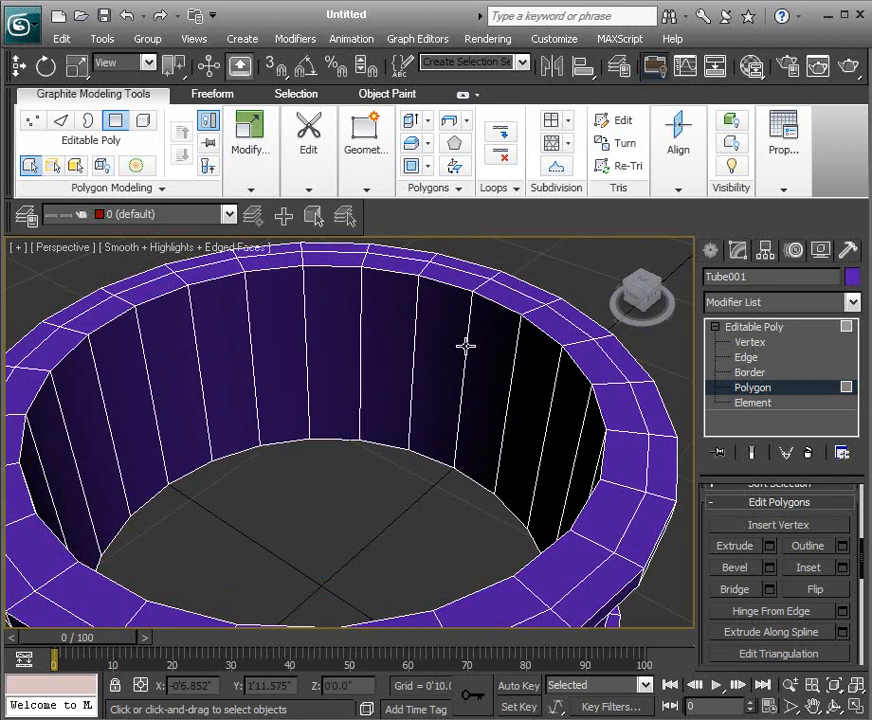
Insert two horizontal edge loops around the tube's inner wall with SwiftLoop, one near each rim
{"action": "left_click", "coordinate": [760, 328]}
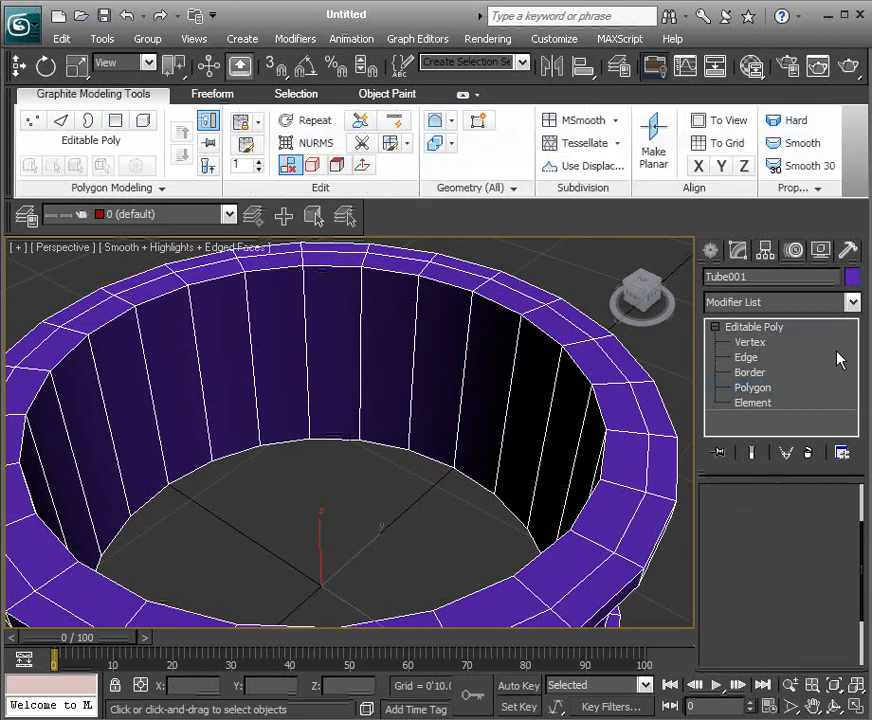
{"action": "left_click", "coordinate": [400, 132]}
{"action": "middle_click_drag", "start_coordinate": [516, 345], "coordinate": [500, 362], "text": "alt"}
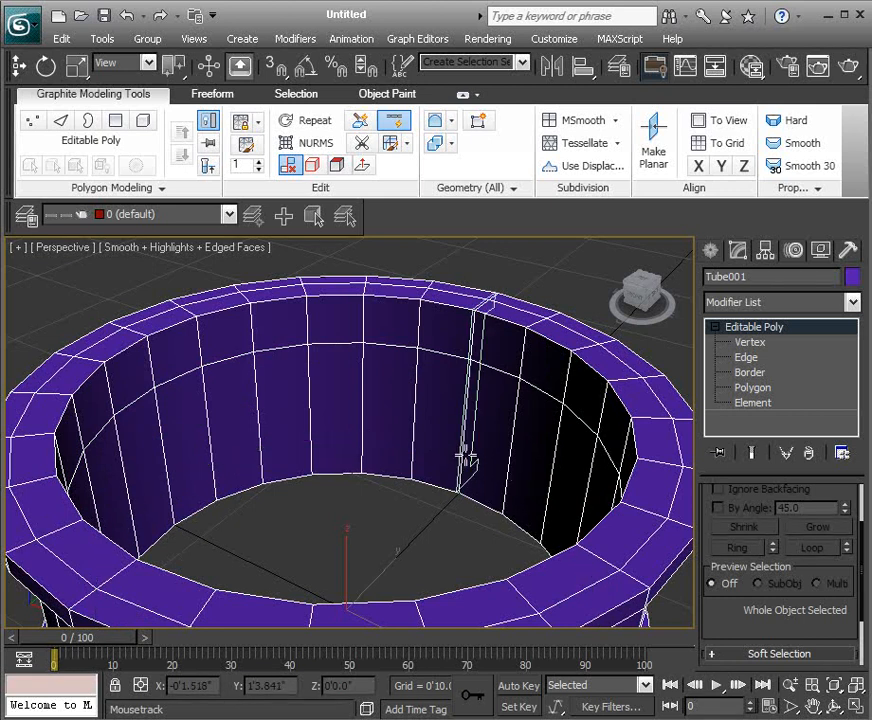
{"action": "left_click", "coordinate": [461, 455]}
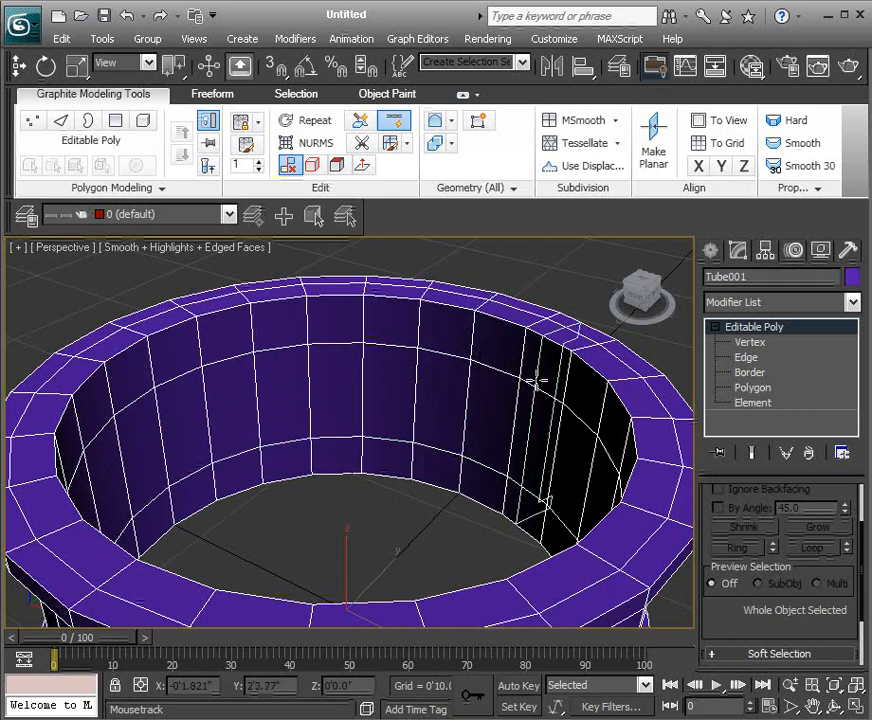
{"action": "middle_click_drag", "start_coordinate": [576, 364], "coordinate": [525, 389]}
{"action": "right_click", "coordinate": [566, 371]}
{"action": "middle_click_drag", "start_coordinate": [544, 338], "coordinate": [562, 354]}
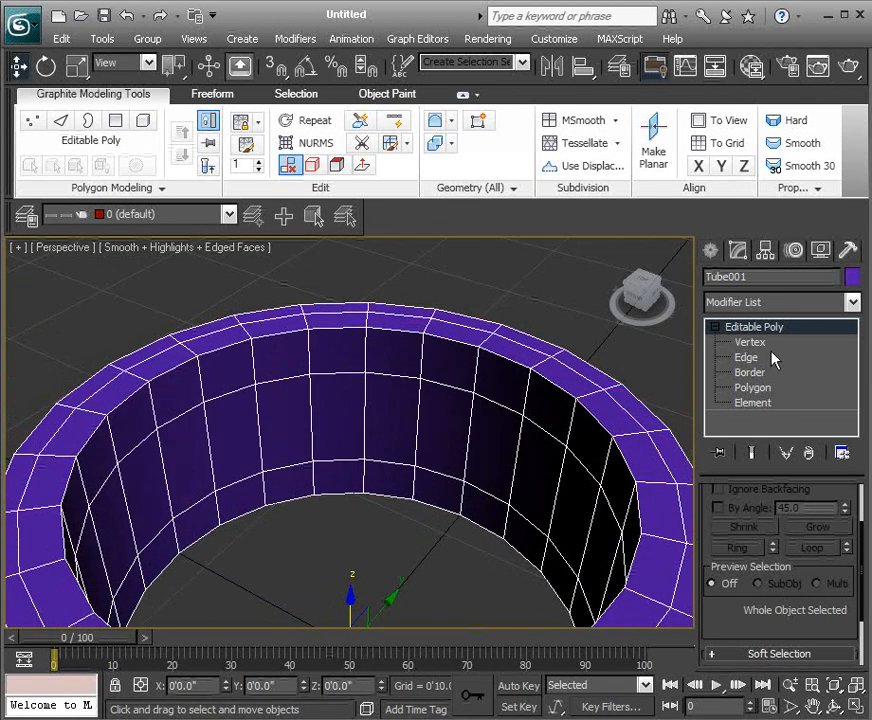
Select the full loop of middle polygons around the inner wall at Polygon sub-object level
{"action": "left_click", "coordinate": [759, 393]}
{"action": "left_click", "coordinate": [438, 413]}
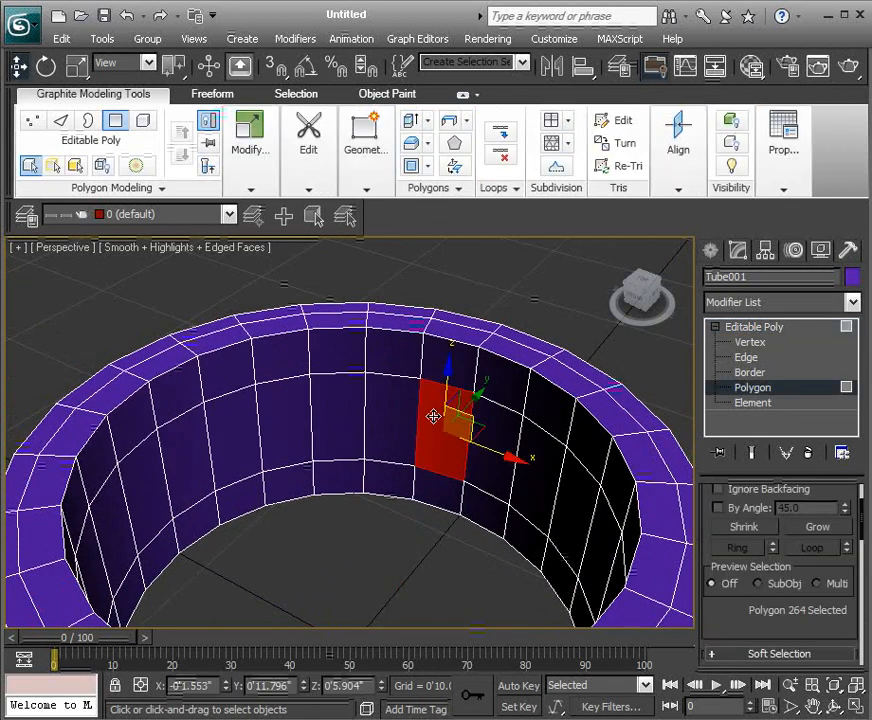
{"action": "left_click", "coordinate": [399, 413], "text": "shift"}
{"action": "middle_click_drag", "start_coordinate": [531, 397], "coordinate": [558, 308], "text": "alt"}
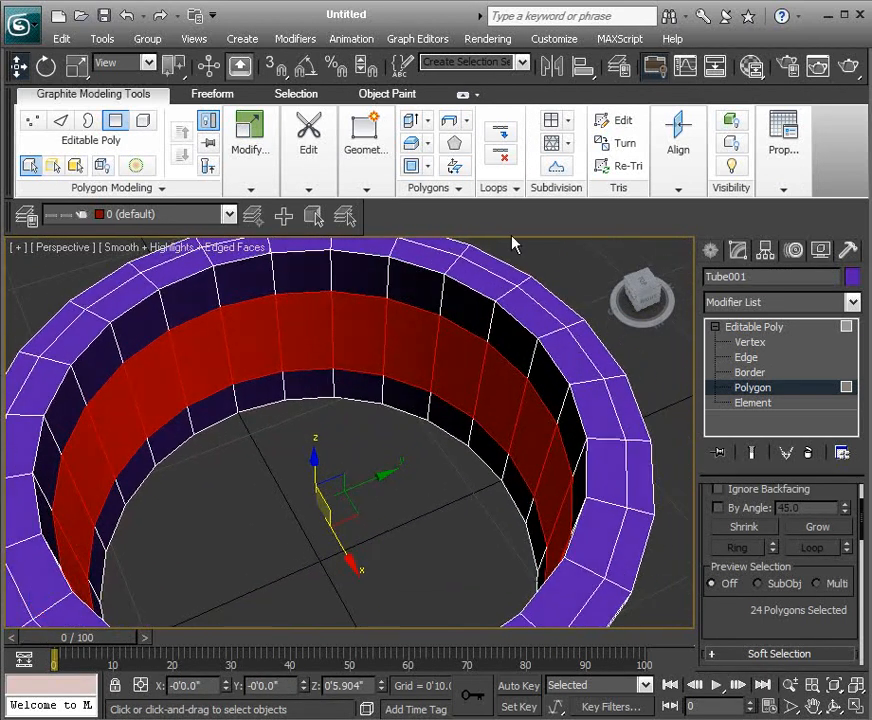
Extrude the selected middle polygon band of the inner wall by 0'2.001" and leave Polygon sub-object level
{"action": "left_click", "coordinate": [433, 143]}
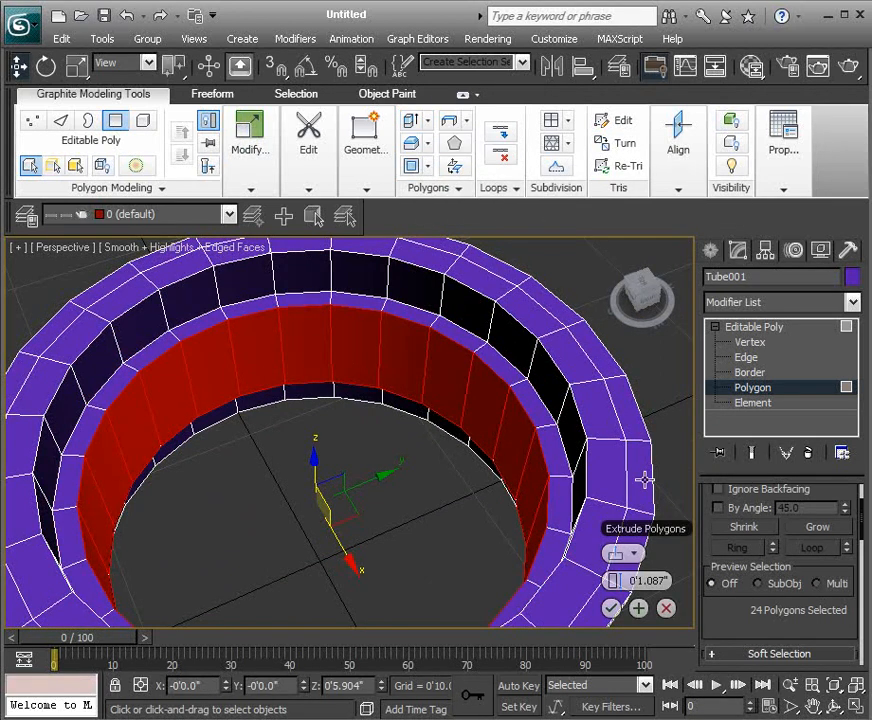
{"action": "left_click_drag", "start_coordinate": [624, 579], "coordinate": [627, 580]}
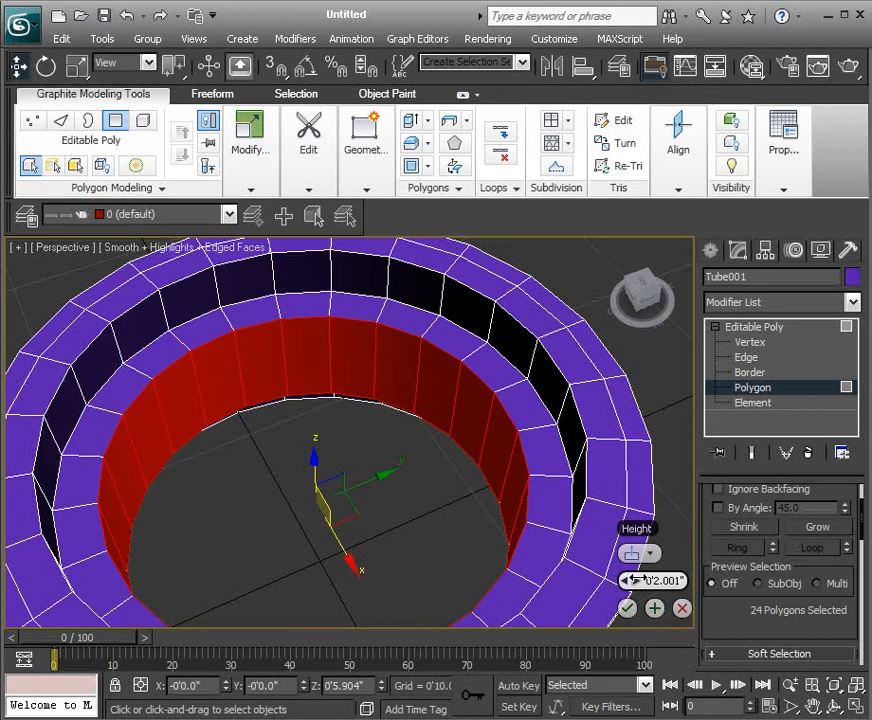
{"action": "left_click", "coordinate": [627, 608]}
{"action": "middle_click_drag", "start_coordinate": [632, 584], "coordinate": [543, 398], "text": "alt"}
{"action": "scroll", "coordinate": [598, 370], "scroll_direction": "down", "scroll_amount": 3}
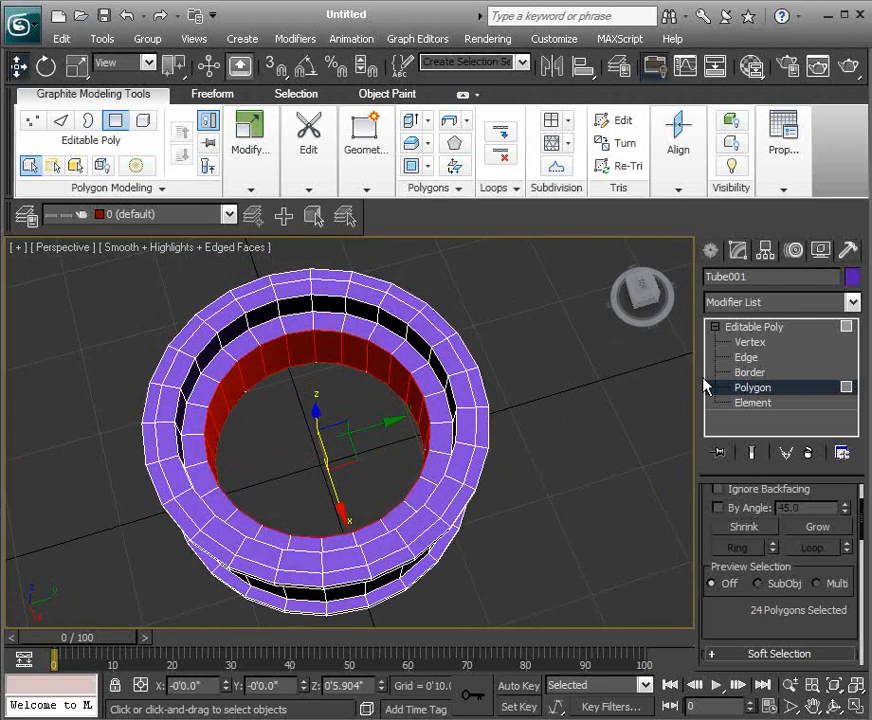
{"action": "left_click", "coordinate": [760, 328]}
Turn on NURMS subdivision for the whole tube at one iteration
{"action": "middle_click_drag", "start_coordinate": [541, 444], "coordinate": [612, 446], "text": "alt"}
{"action": "scroll", "coordinate": [586, 434], "scroll_direction": "up", "scroll_amount": 3}
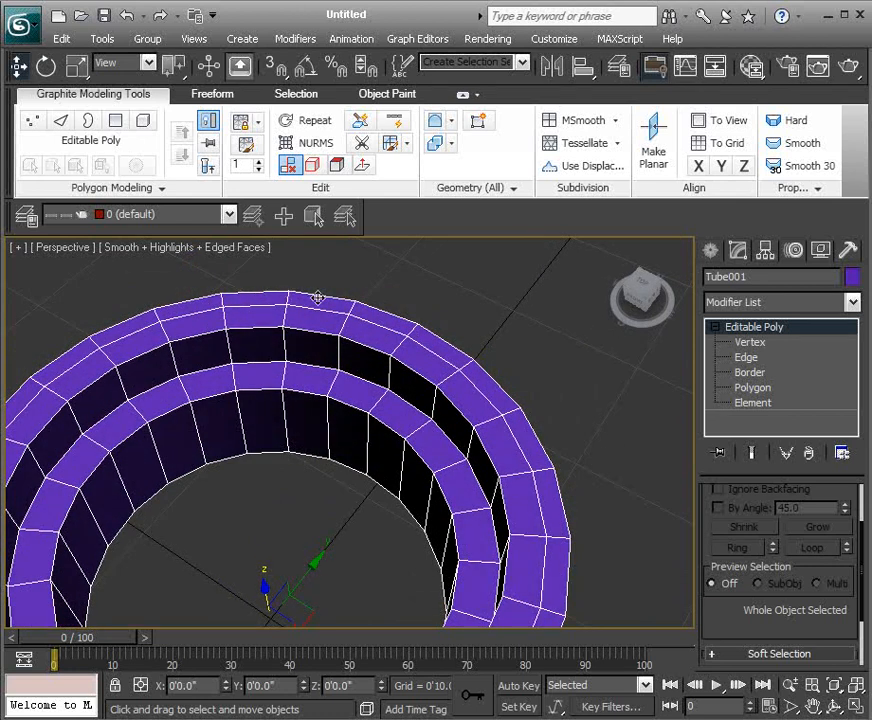
{"action": "middle_click_drag", "start_coordinate": [425, 386], "coordinate": [465, 392], "text": "alt"}
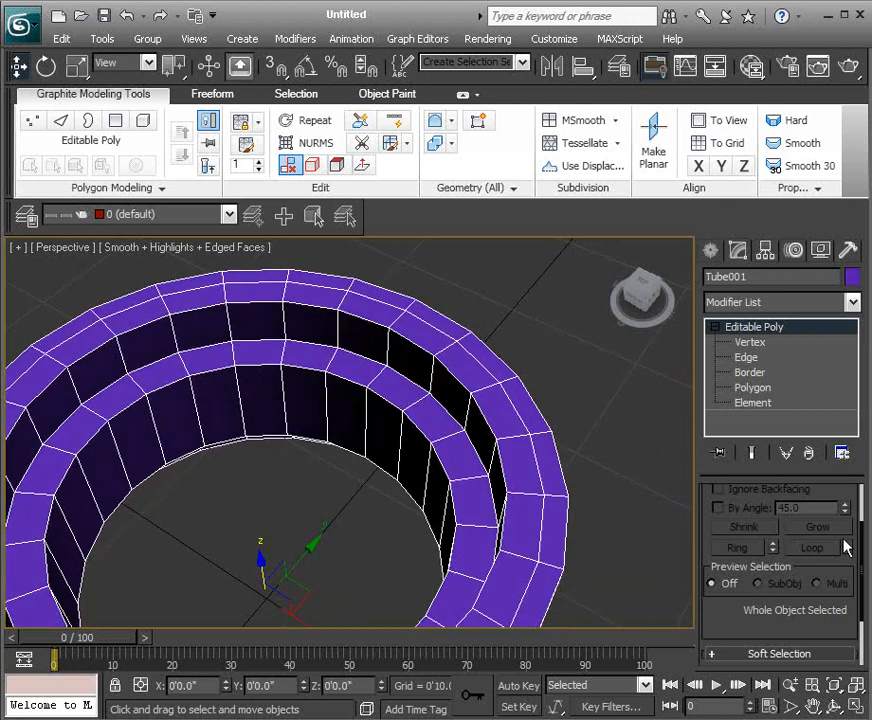
{"action": "left_click_drag", "start_coordinate": [828, 630], "coordinate": [836, 478]}
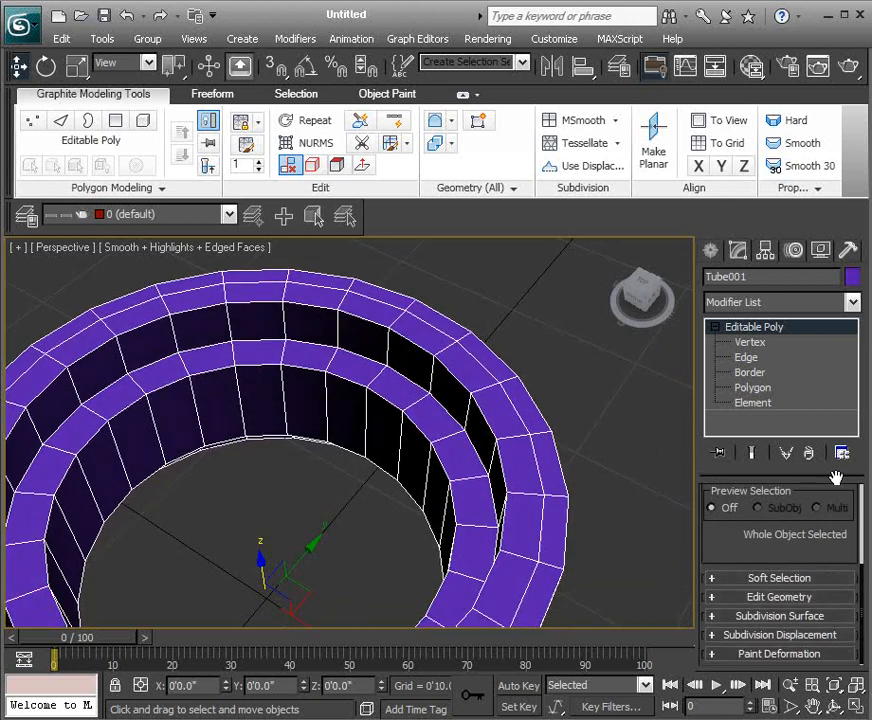
{"action": "left_click", "coordinate": [800, 617]}
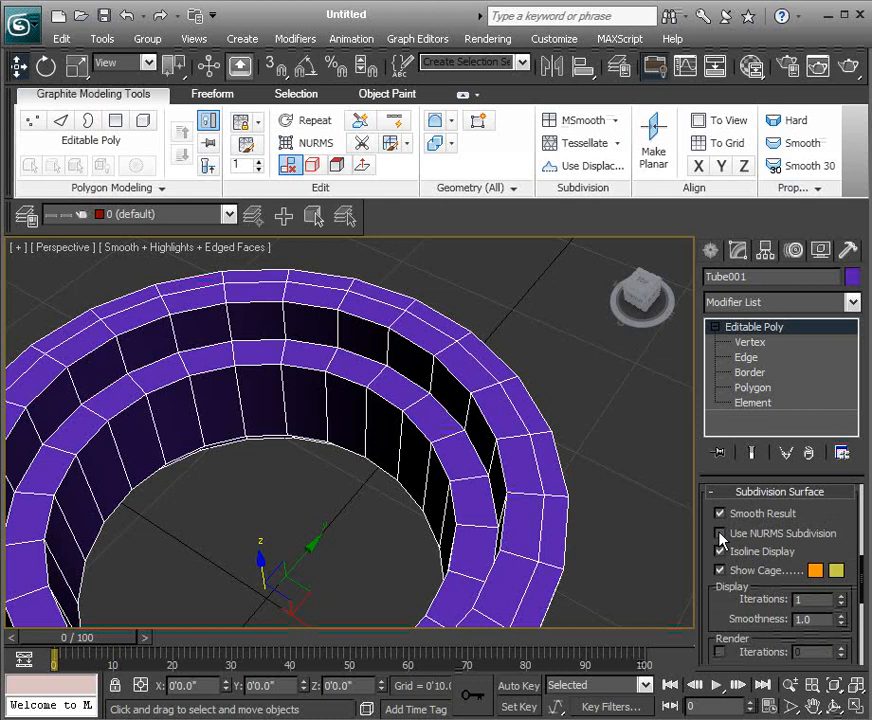
{"action": "left_click", "coordinate": [326, 150]}
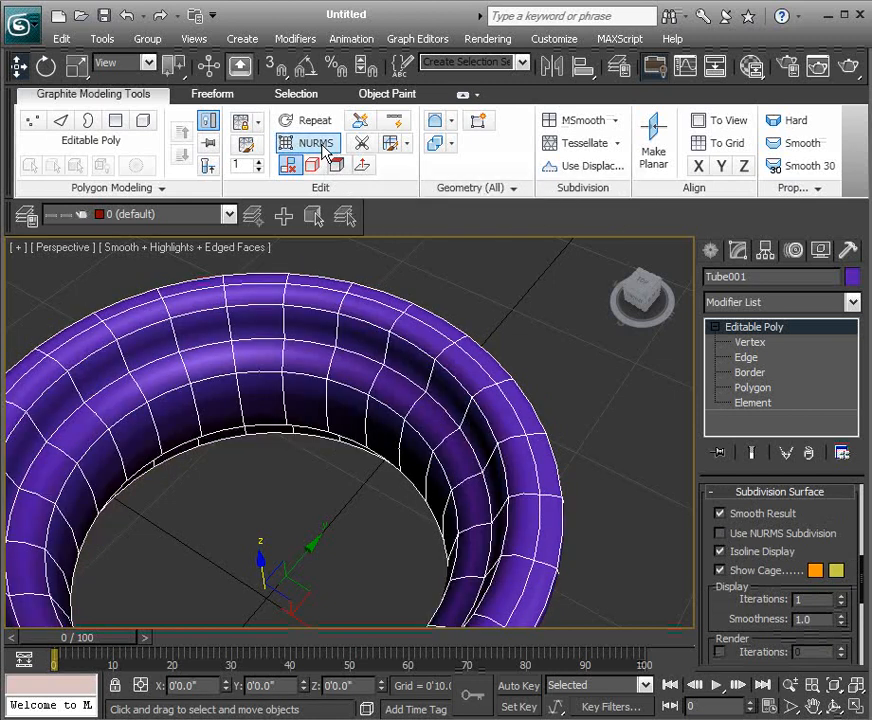
{"action": "scroll", "coordinate": [551, 360], "scroll_direction": "up", "scroll_amount": 4}
{"action": "middle_click_drag", "start_coordinate": [557, 347], "coordinate": [632, 362], "text": "alt"}
Compare the smoothed tube with its control cage at Polygon level and return to the top object level
{"action": "left_click", "coordinate": [715, 327]}
{"action": "left_click", "coordinate": [757, 328]}
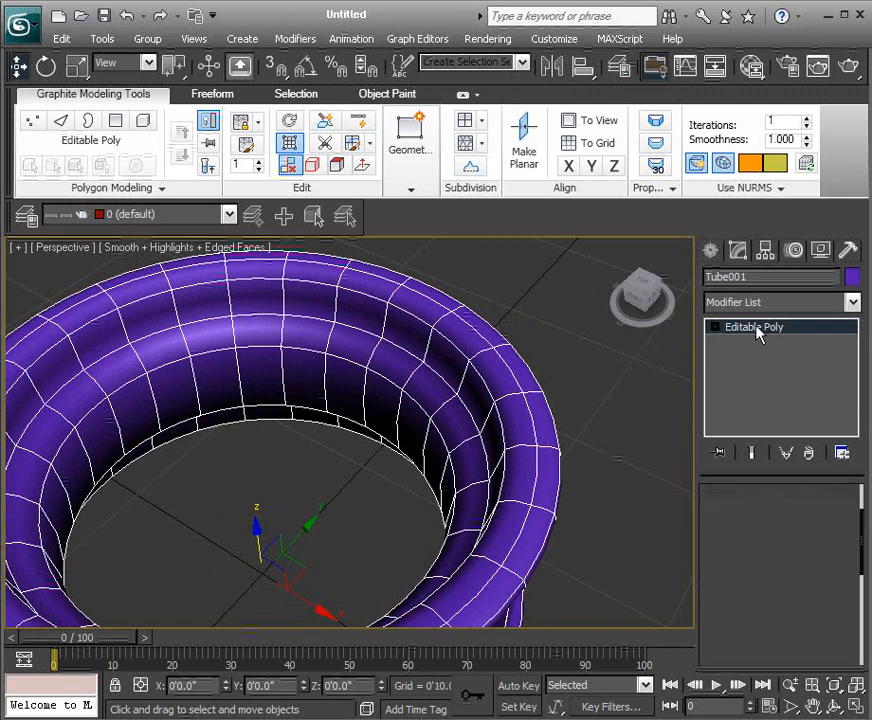
{"action": "middle_click_drag", "start_coordinate": [590, 378], "coordinate": [587, 385], "text": "alt"}
{"action": "left_click", "coordinate": [589, 381]}
{"action": "scroll", "coordinate": [610, 453], "scroll_direction": "up", "scroll_amount": 5}
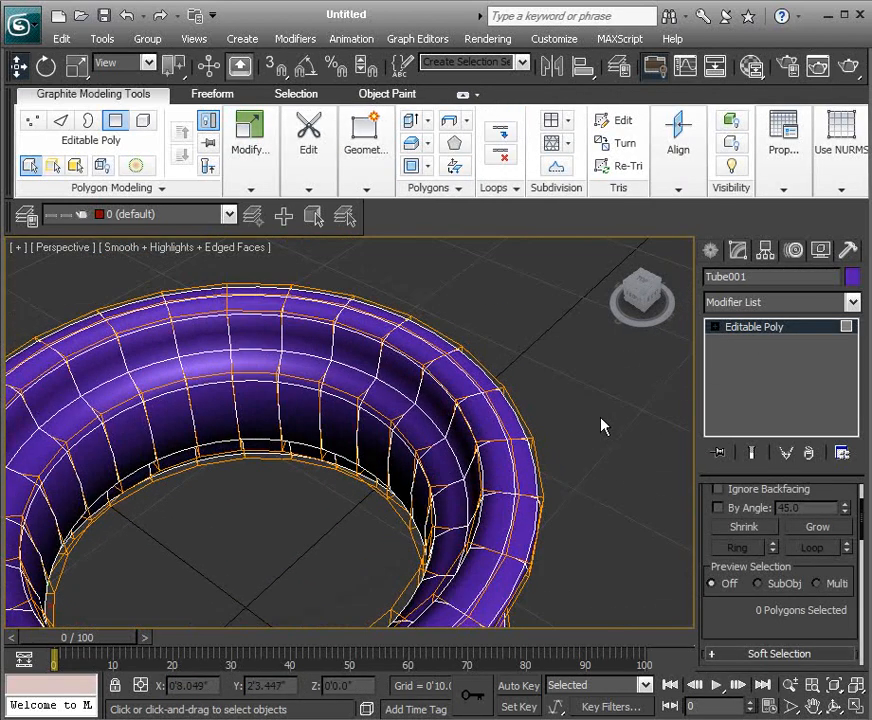
{"action": "scroll", "coordinate": [600, 413], "scroll_direction": "down", "scroll_amount": 5}
{"action": "middle_click_drag", "start_coordinate": [599, 411], "coordinate": [449, 381], "text": "alt"}
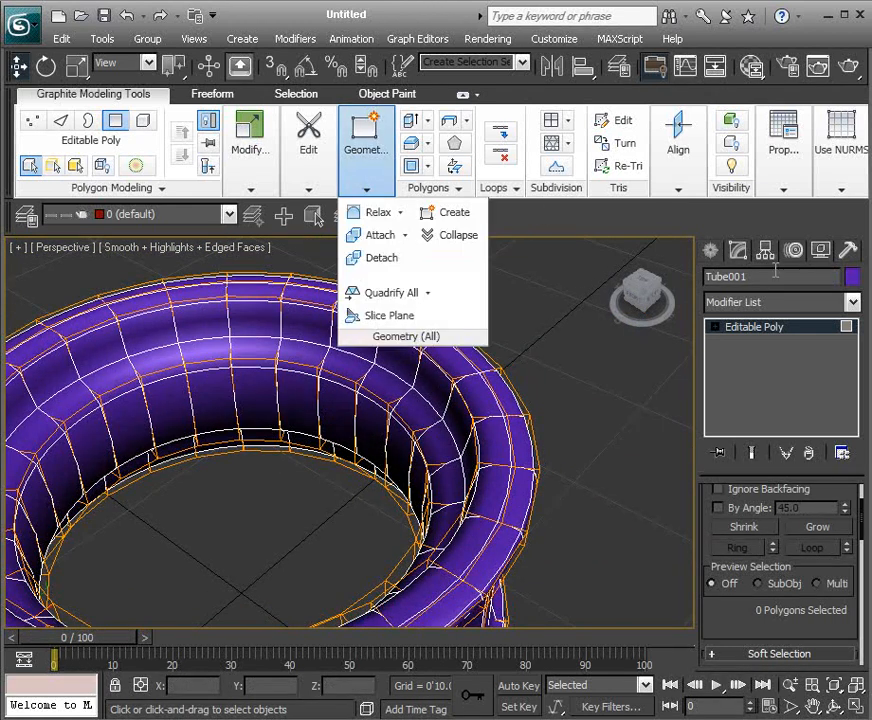
{"action": "left_click", "coordinate": [770, 327]}
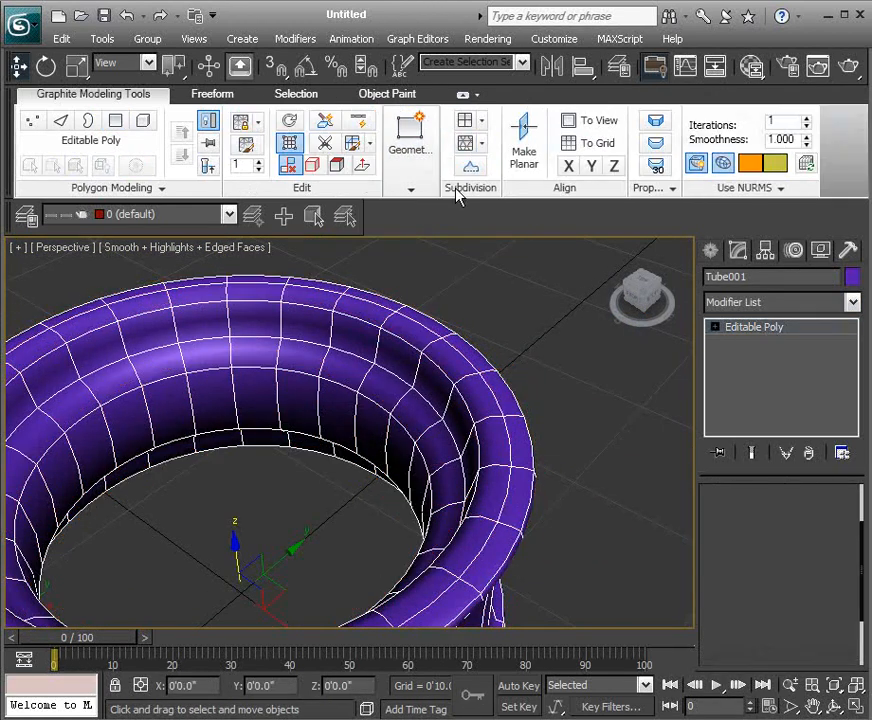
Add supporting edge loops around the flange and the stepped inner wall with SwiftLoop to tighten the smoothed corners
{"action": "left_click", "coordinate": [360, 122]}
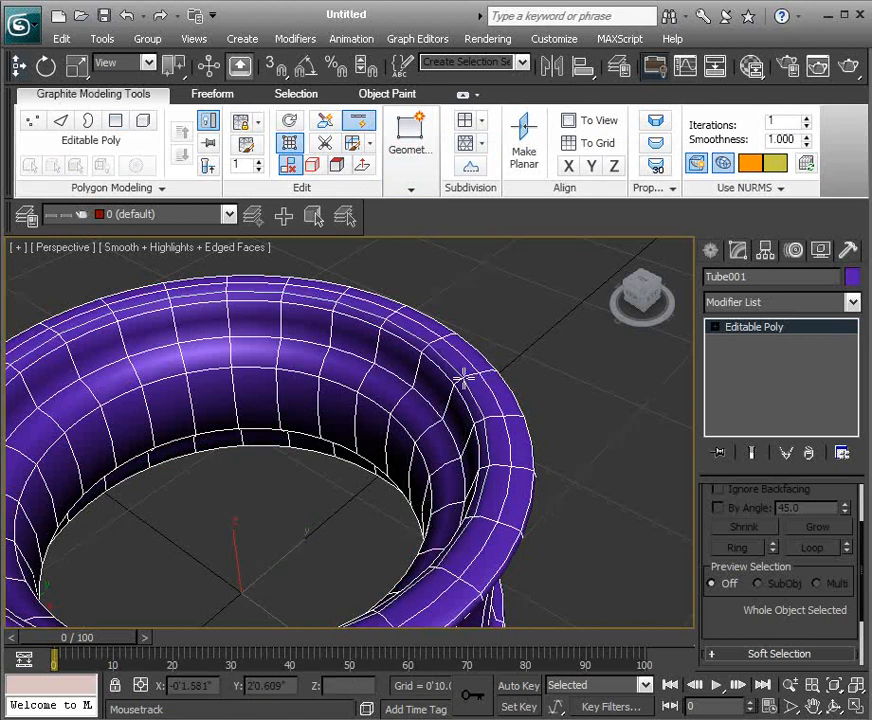
{"action": "left_click", "coordinate": [464, 378]}
{"action": "middle_click_drag", "start_coordinate": [545, 376], "coordinate": [486, 394], "text": "alt"}
{"action": "left_click", "coordinate": [460, 381]}
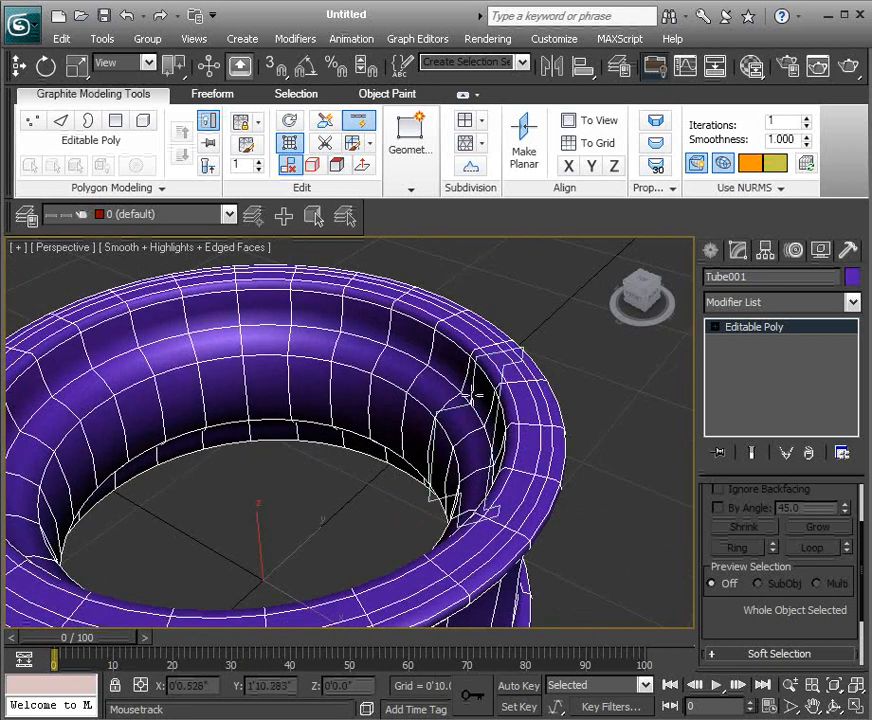
{"action": "left_click", "coordinate": [465, 386]}
{"action": "middle_click_drag", "start_coordinate": [552, 397], "coordinate": [553, 388], "text": "alt"}
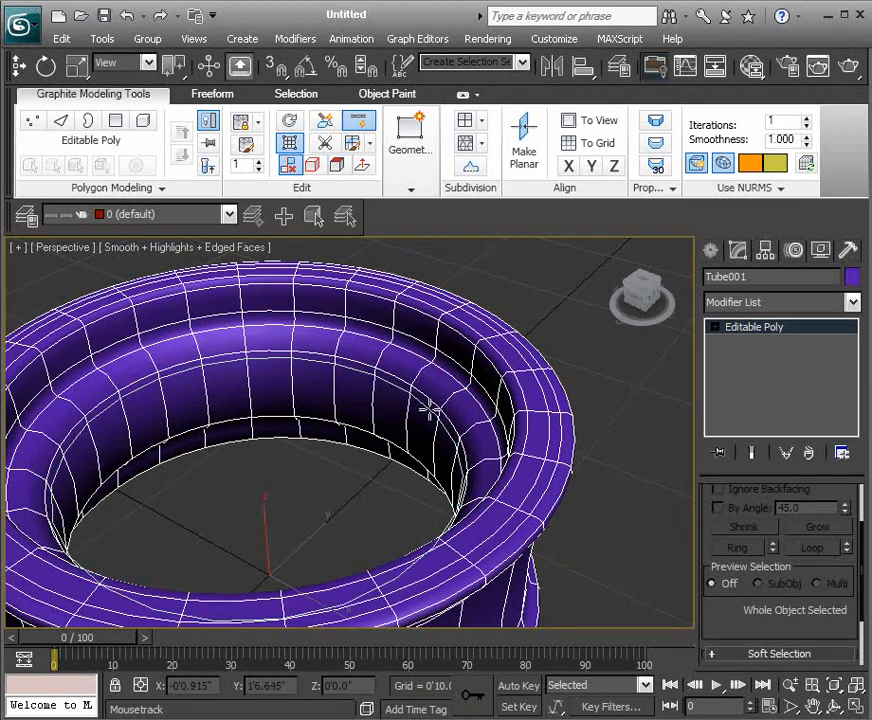
{"action": "middle_click_drag", "start_coordinate": [428, 410], "coordinate": [298, 574], "text": "alt"}
{"action": "left_click", "coordinate": [294, 592]}
{"action": "middle_click_drag", "start_coordinate": [428, 525], "coordinate": [435, 517], "text": "alt"}
{"action": "middle_click_drag", "start_coordinate": [305, 453], "coordinate": [500, 290], "text": "alt"}
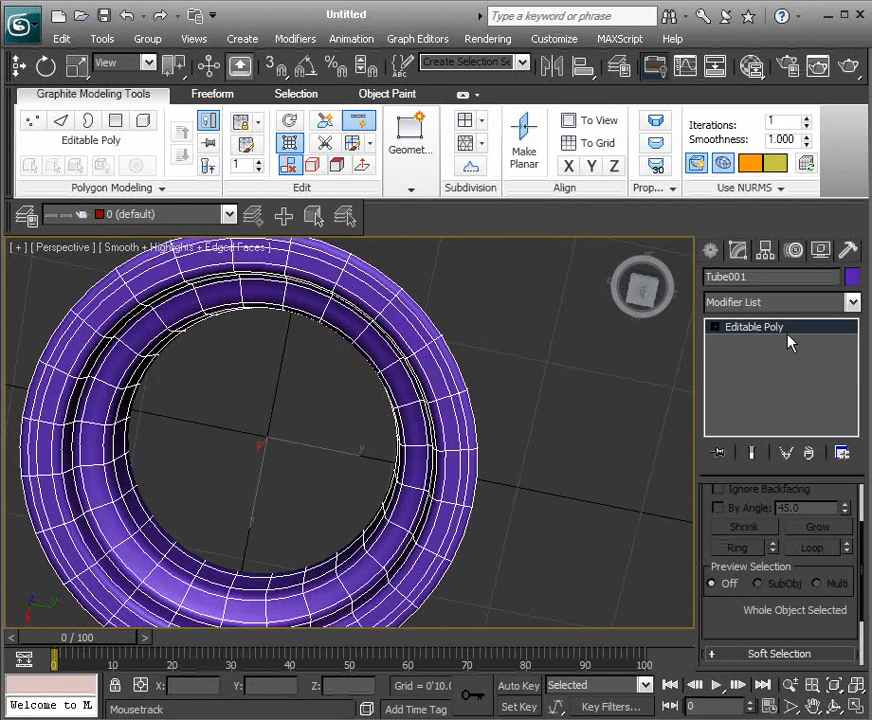
{"action": "middle_click_drag", "start_coordinate": [683, 352], "coordinate": [538, 387], "text": "alt"}
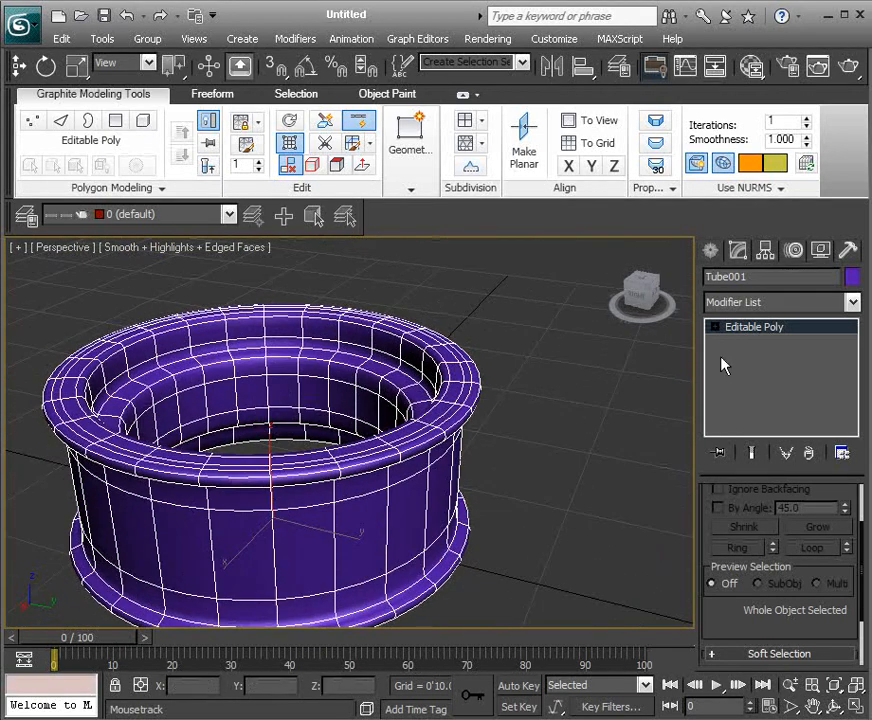
Leave SwiftLoop and switch NURMS smoothing off and on again to compare the ring with its unsmoothed mesh
{"action": "left_click", "coordinate": [772, 329]}
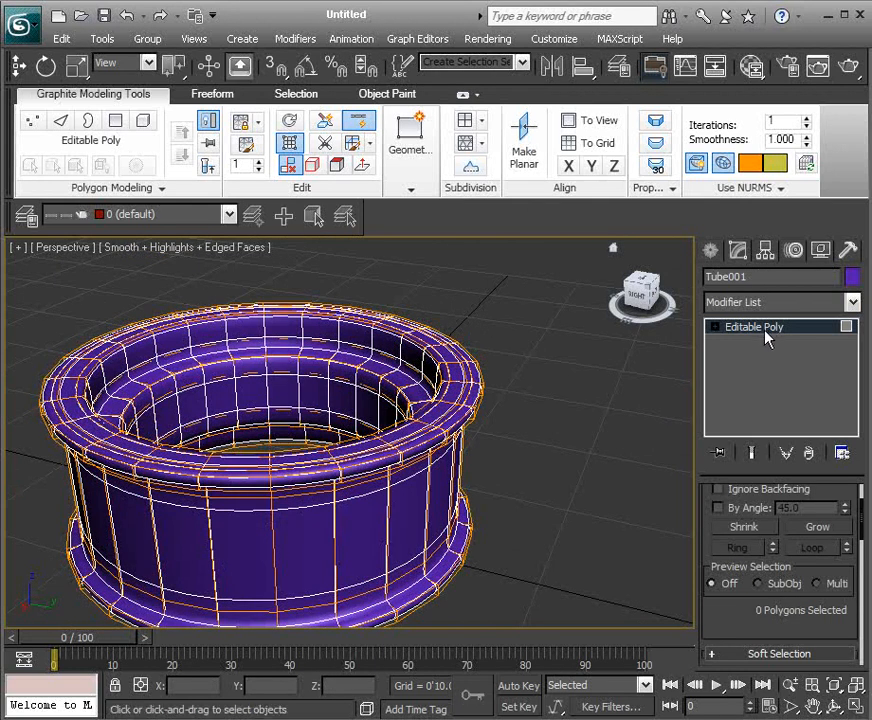
{"action": "left_click", "coordinate": [768, 329]}
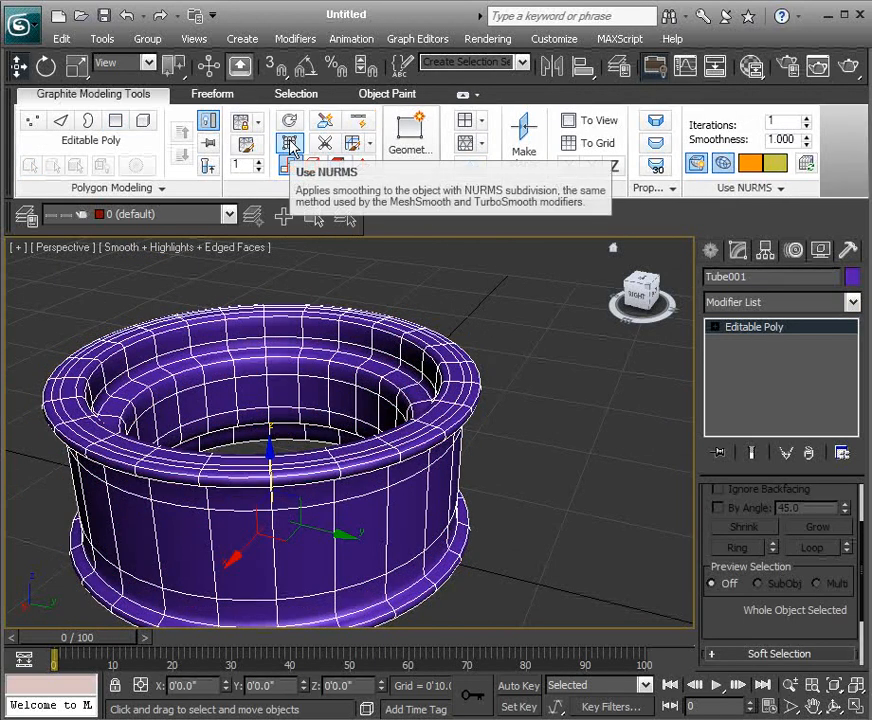
{"action": "left_click", "coordinate": [290, 145]}
{"action": "middle_click_drag", "start_coordinate": [529, 362], "coordinate": [489, 437], "text": "alt"}
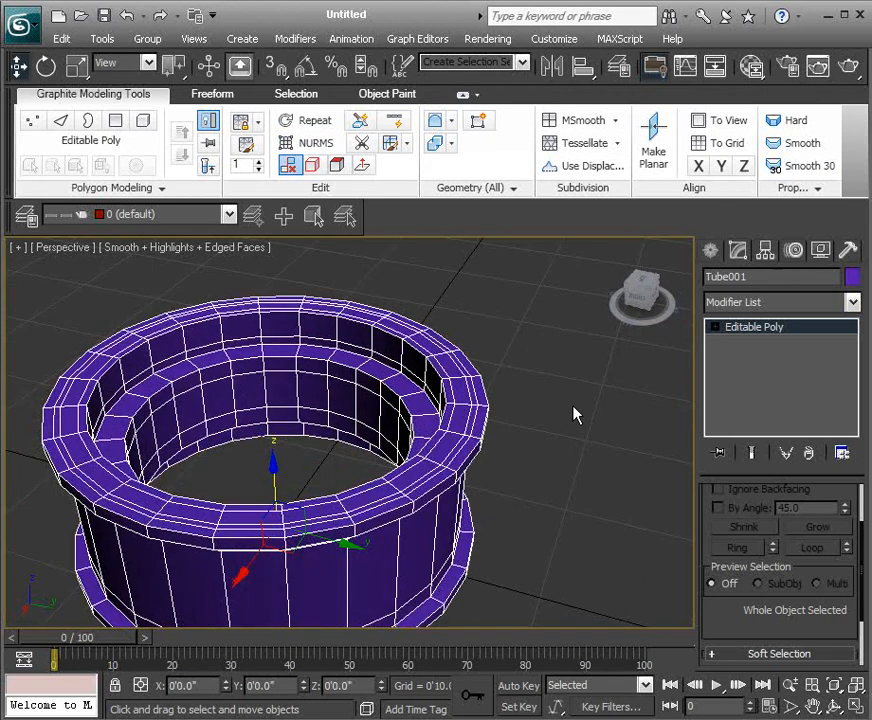
{"action": "left_click", "coordinate": [310, 142]}
Deselect the ring and turn off the edged-faces display to inspect its smoothed surface
{"action": "left_click", "coordinate": [540, 366]}
{"action": "middle_click_drag", "start_coordinate": [540, 366], "coordinate": [539, 401], "text": "alt"}
{"action": "key", "text": "F4"}
{"action": "middle_click_drag", "start_coordinate": [537, 471], "coordinate": [518, 360]}
{"action": "scroll", "coordinate": [560, 400], "scroll_direction": "down", "scroll_amount": 5}
{"action": "scroll", "coordinate": [524, 381], "scroll_direction": "up", "scroll_amount": 2}
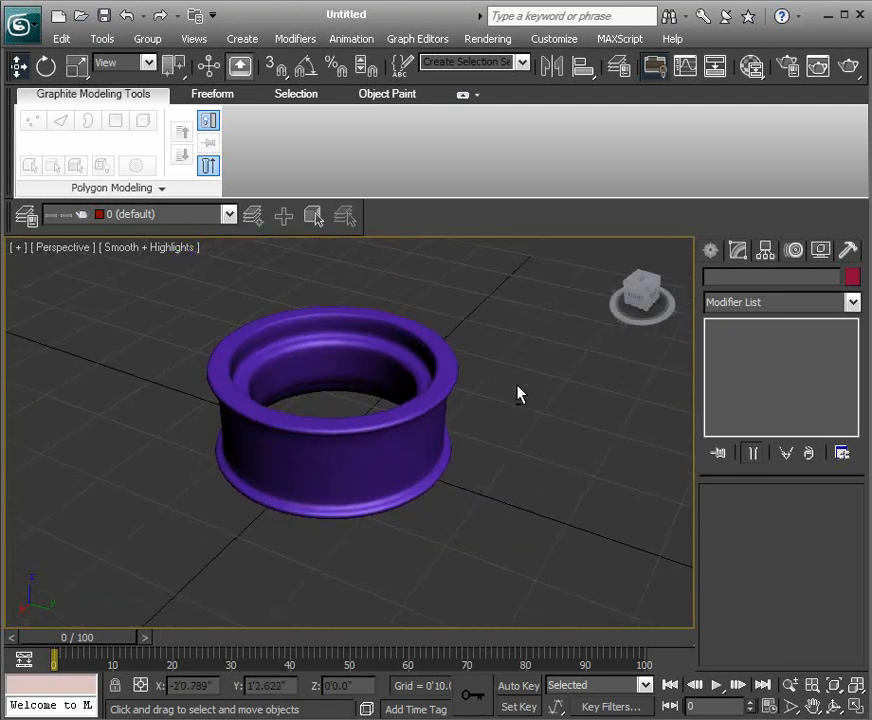
Reselect the ring, turn the edged-faces display back on and hide the ring from the scene
{"action": "left_click", "coordinate": [413, 397]}
{"action": "key", "text": "F4"}
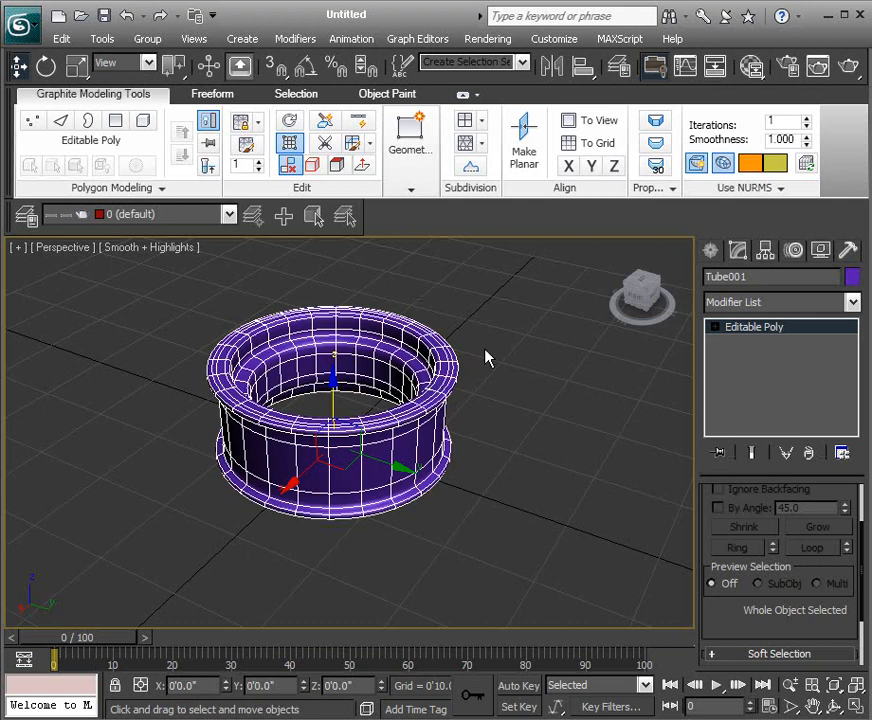
{"action": "right_click", "coordinate": [494, 261]}
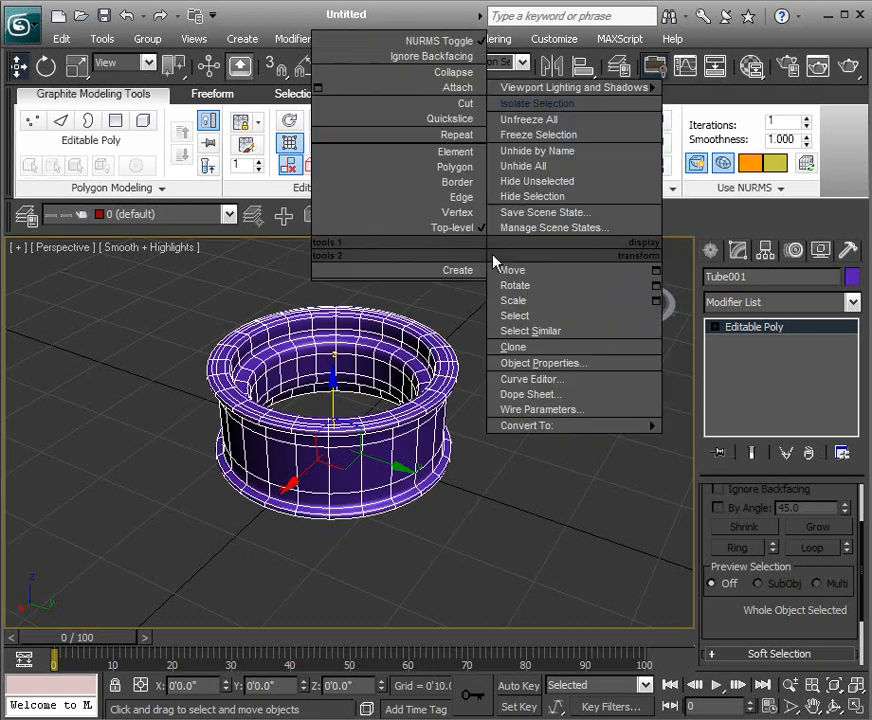
{"action": "left_click", "coordinate": [553, 197]}
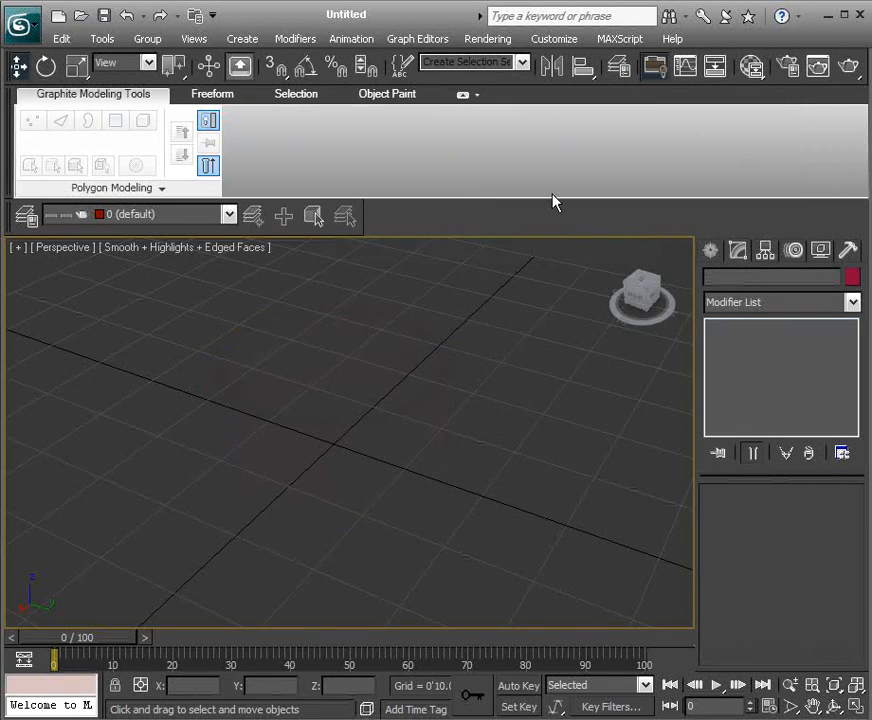
{"action": "middle_click_drag", "start_coordinate": [506, 368], "coordinate": [533, 386], "text": "alt"}
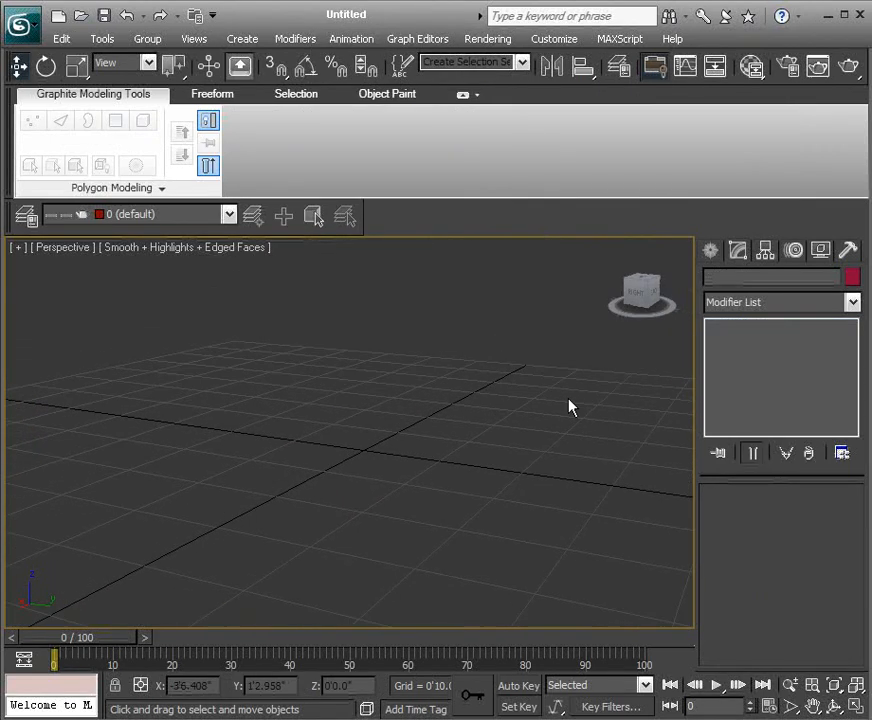
Create a cylinder at the origin by keyboard entry with a radius of 1'0.0" and a height of 1'0.0"
{"action": "left_click", "coordinate": [711, 252]}
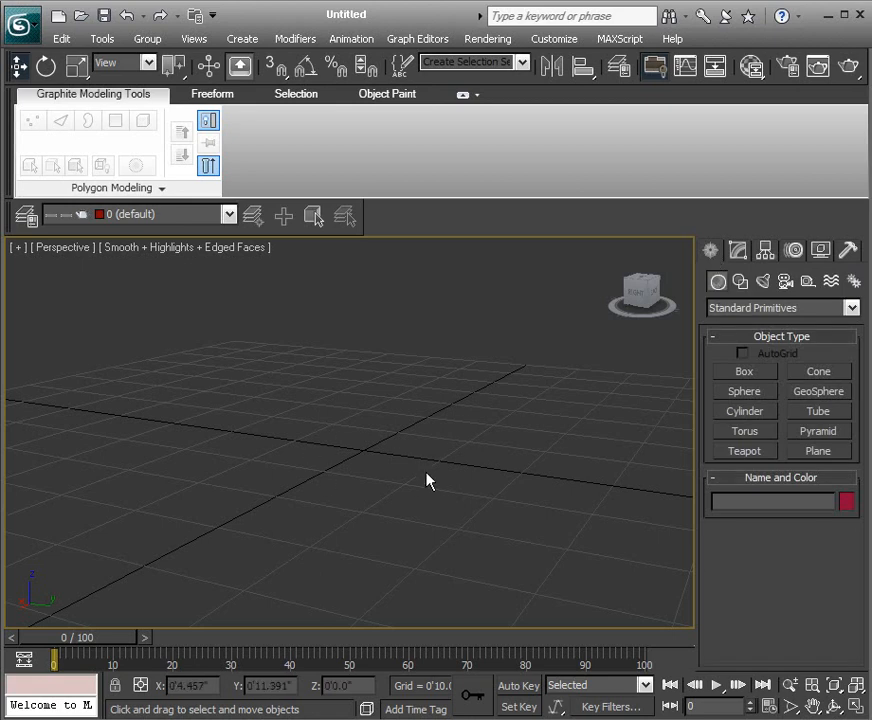
{"action": "left_click", "coordinate": [750, 413]}
{"action": "left_click_drag", "start_coordinate": [785, 555], "coordinate": [785, 451]}
{"action": "left_click", "coordinate": [785, 478]}
{"action": "scroll", "coordinate": [845, 532], "scroll_direction": "down", "scroll_amount": 2}
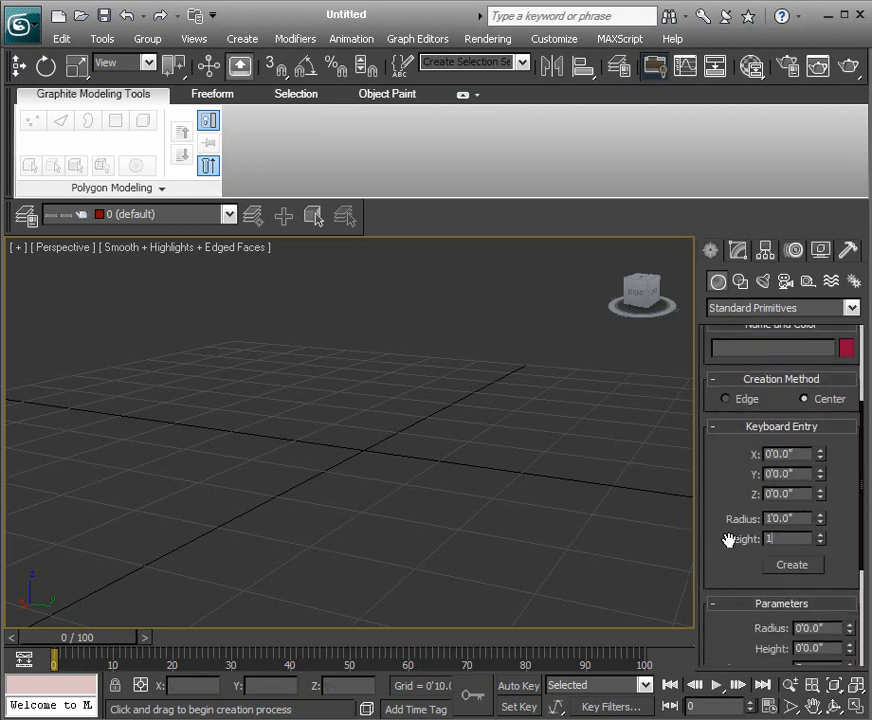
{"action": "left_click", "coordinate": [792, 565]}
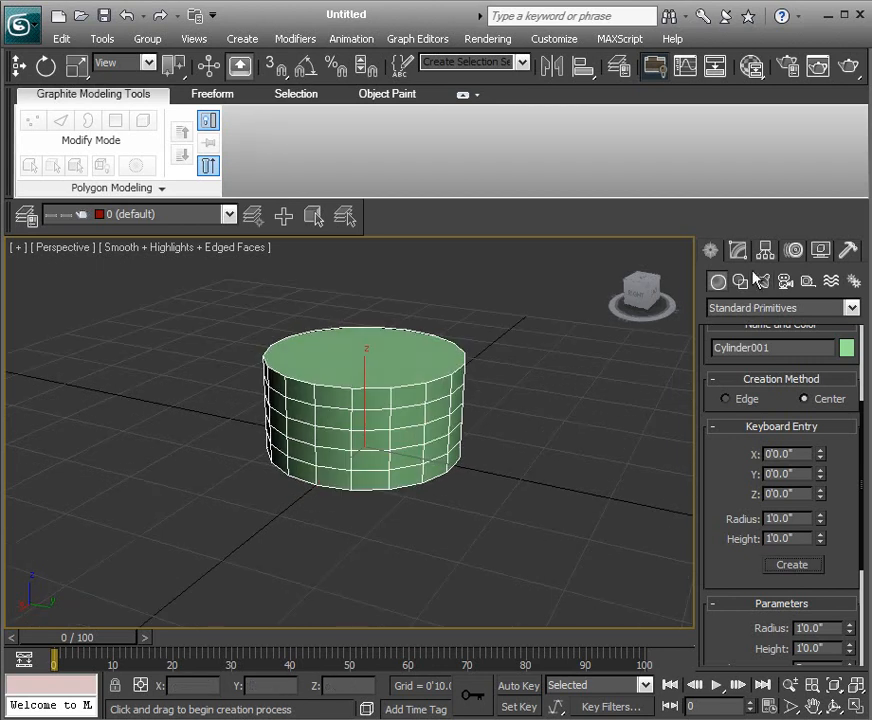
Increase the cylinder's height to 3'1.68" in its modify parameters
{"action": "left_click", "coordinate": [738, 251]}
{"action": "scroll", "coordinate": [605, 506], "scroll_direction": "down", "scroll_amount": 3}
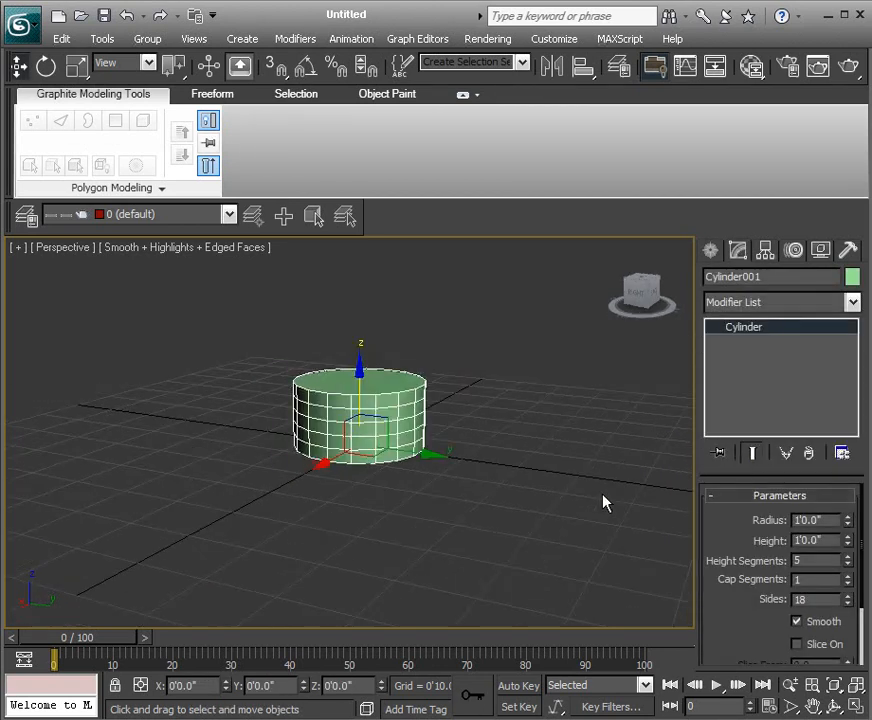
{"action": "left_click_drag", "start_coordinate": [847, 544], "coordinate": [837, 331]}
{"action": "mouse_move", "coordinate": [522, 366]}
{"action": "middle_mouse_down"}
{"action": "mouse_move", "coordinate": [526, 490]}
{"action": "mouse_move", "coordinate": [575, 478]}
{"action": "middle_mouse_up"}
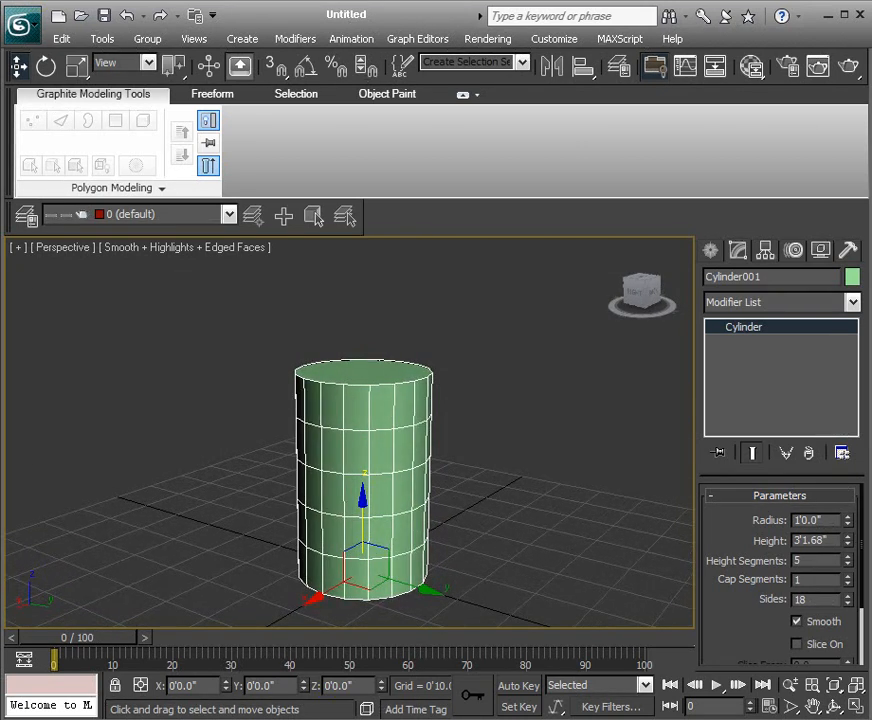
Set the cylinder to 24 sides and 14 height segments
{"action": "left_click", "coordinate": [847, 596]}
{"action": "left_click", "coordinate": [847, 596]}
{"action": "left_click", "coordinate": [847, 596]}
{"action": "left_click", "coordinate": [847, 596]}
{"action": "left_click", "coordinate": [847, 596]}
{"action": "left_click", "coordinate": [847, 596]}
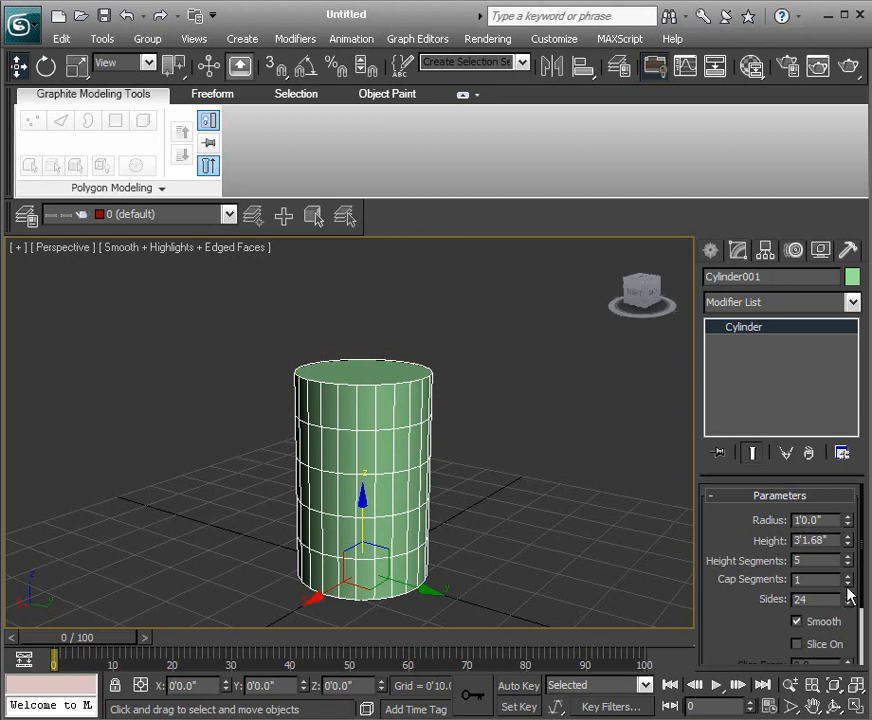
{"action": "left_click_drag", "start_coordinate": [851, 557], "coordinate": [848, 559]}
{"action": "left_click", "coordinate": [848, 557]}
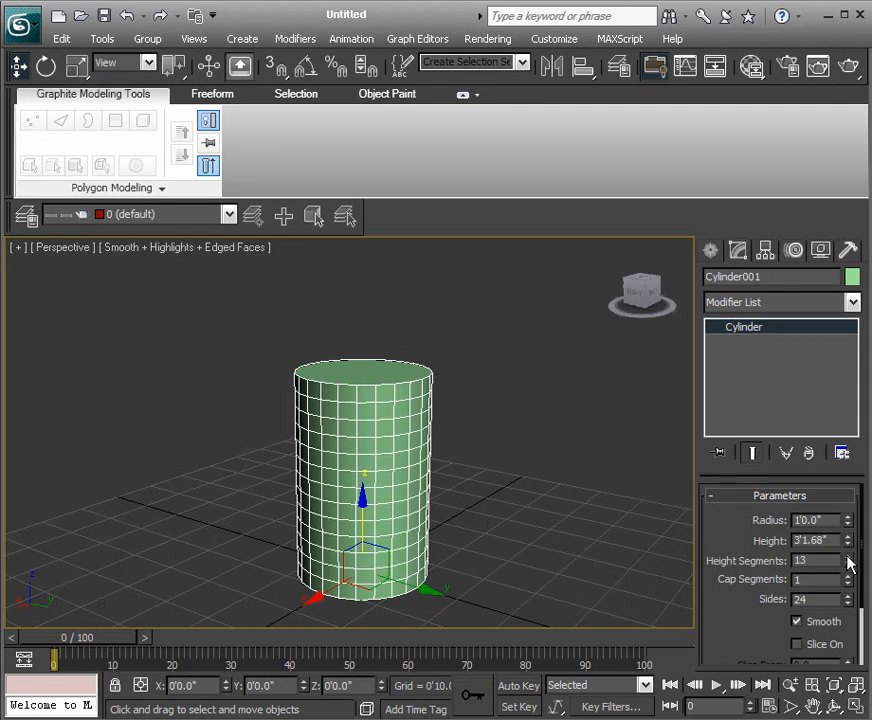
{"action": "left_click", "coordinate": [848, 557]}
Convert the cylinder to an Editable Poly
{"action": "middle_click_drag", "start_coordinate": [541, 517], "coordinate": [522, 457], "text": "alt"}
{"action": "scroll", "coordinate": [506, 487], "scroll_direction": "up", "scroll_amount": 2}
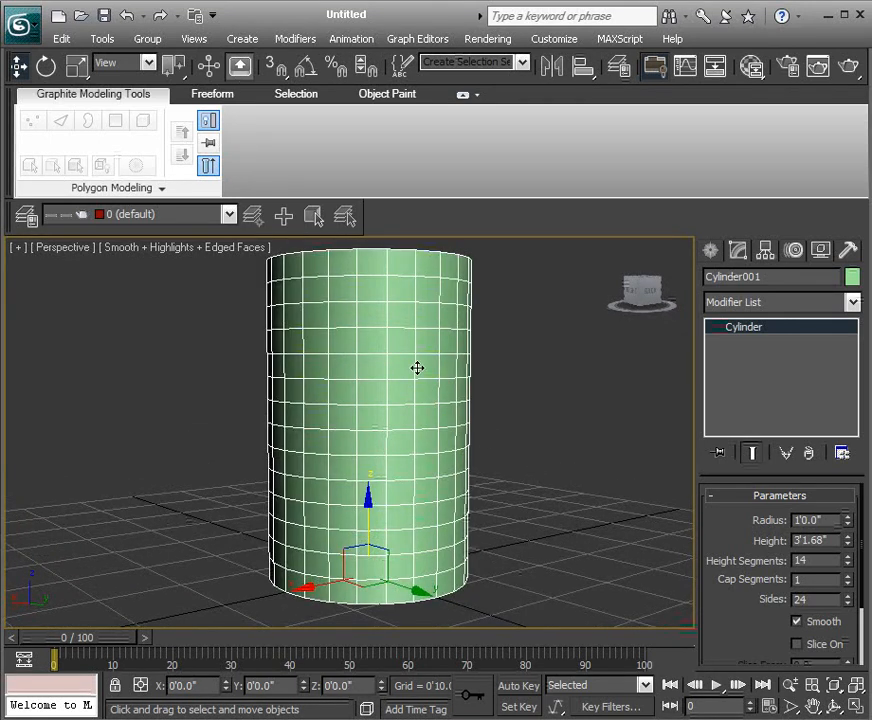
{"action": "middle_click_drag", "start_coordinate": [427, 374], "coordinate": [381, 358], "text": "alt"}
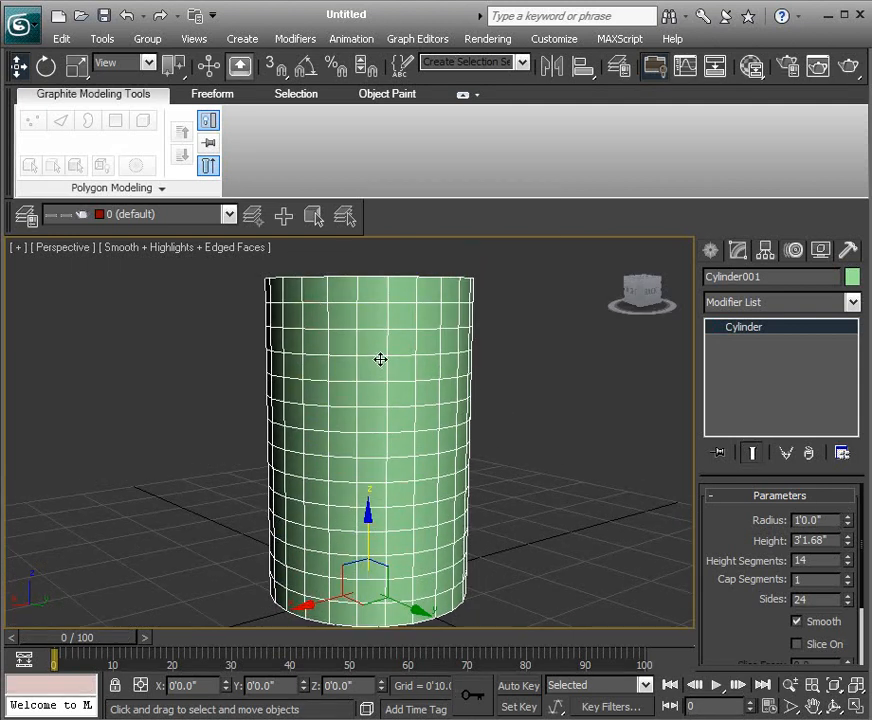
{"action": "right_click", "coordinate": [381, 358]}
{"action": "mouse_move", "coordinate": [461, 535]}
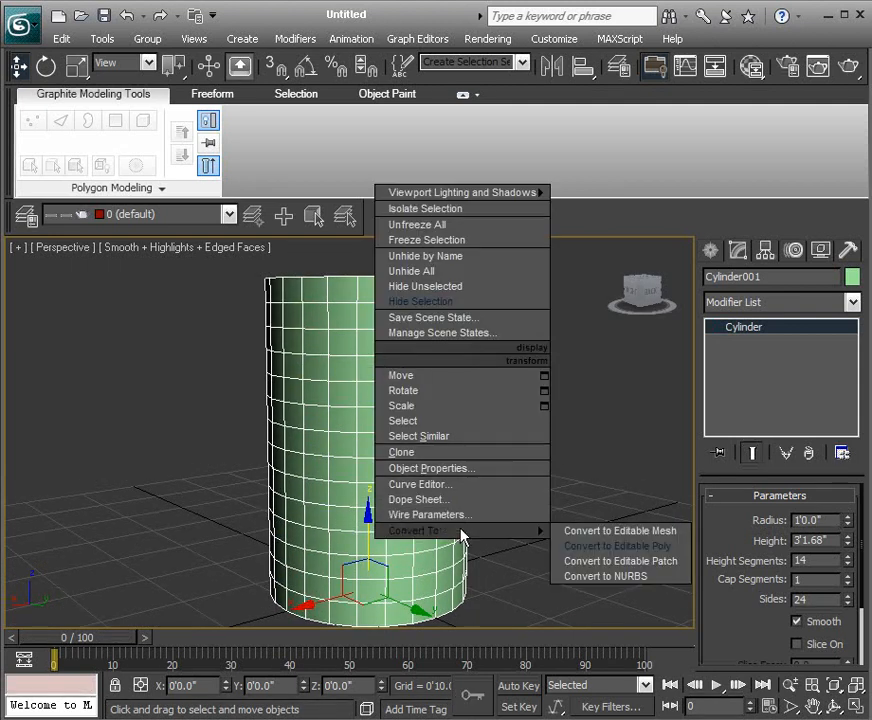
{"action": "left_click", "coordinate": [618, 546]}
{"action": "middle_click_drag", "start_coordinate": [622, 413], "coordinate": [573, 428], "text": "alt"}
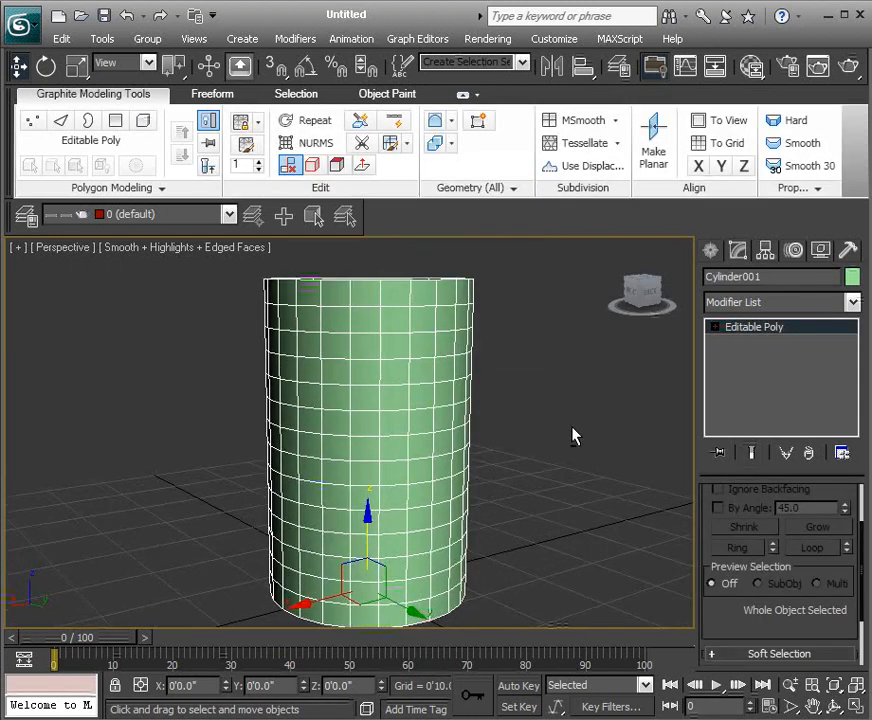
Enter polygon sub-object level and select one full-height vertical column of polygons on the cylinder's side
{"action": "left_click", "coordinate": [716, 328]}
{"action": "left_click", "coordinate": [717, 328]}
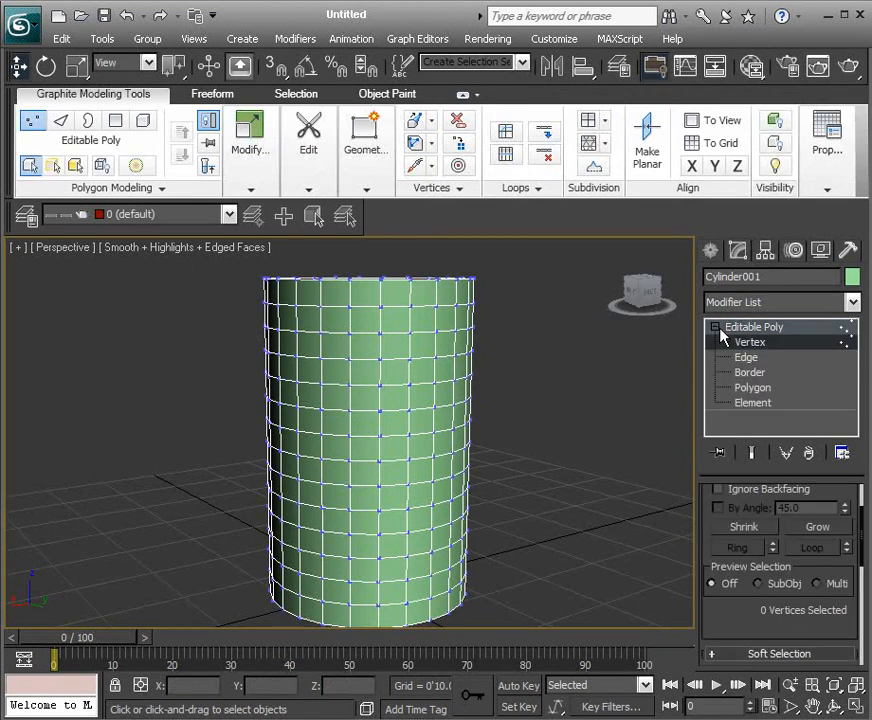
{"action": "left_click", "coordinate": [752, 387]}
{"action": "middle_click_drag", "start_coordinate": [548, 447], "coordinate": [447, 428], "text": "alt"}
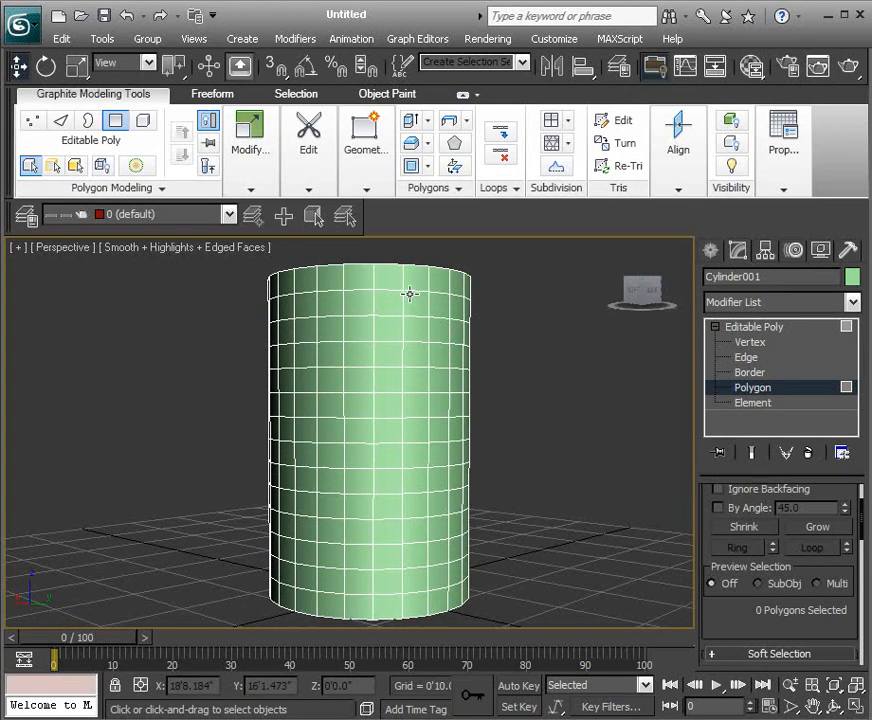
{"action": "middle_click_drag", "start_coordinate": [411, 294], "coordinate": [498, 405], "text": "alt"}
{"action": "left_click", "coordinate": [357, 382]}
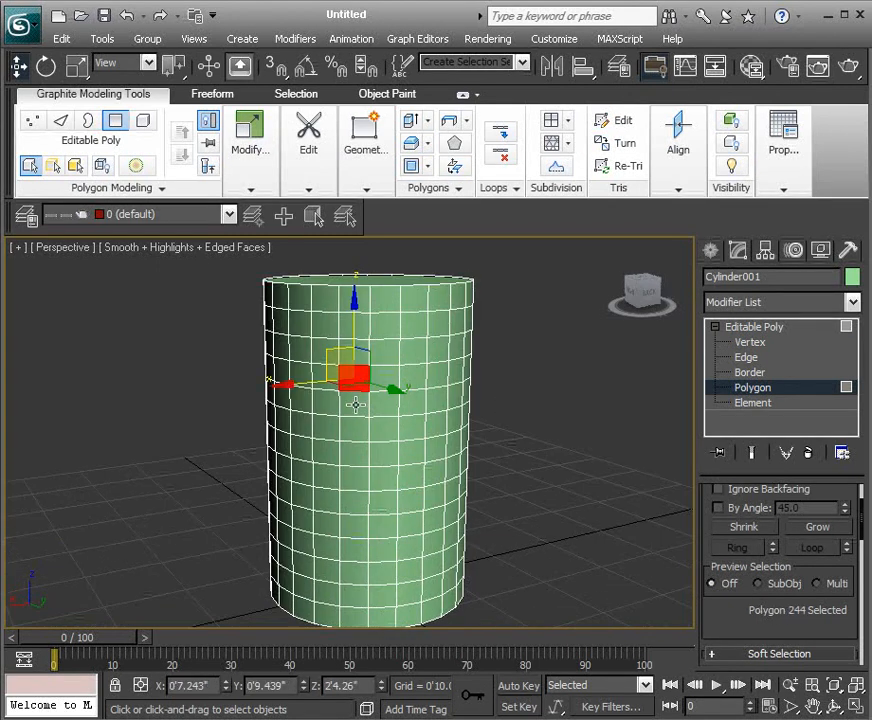
{"action": "left_click", "coordinate": [355, 403], "text": "shift"}
{"action": "middle_click_drag", "start_coordinate": [480, 428], "coordinate": [393, 423], "text": "alt"}
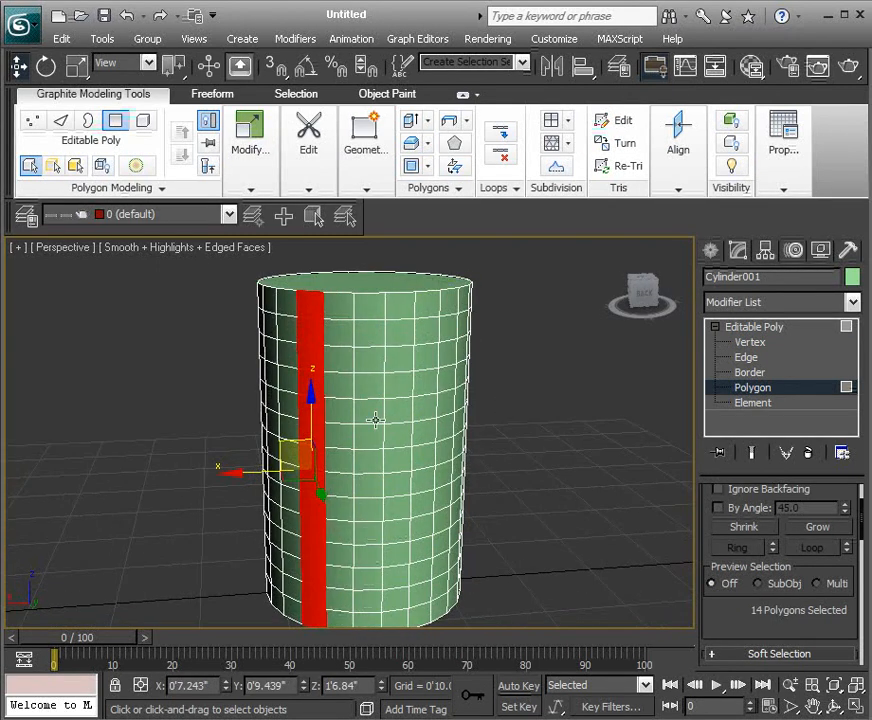
Add two more full-height polygon columns to the selection, skipping one column between each
{"action": "left_click", "coordinate": [369, 386], "text": "shift"}
{"action": "middle_click_drag", "start_coordinate": [595, 418], "coordinate": [545, 416], "text": "alt"}
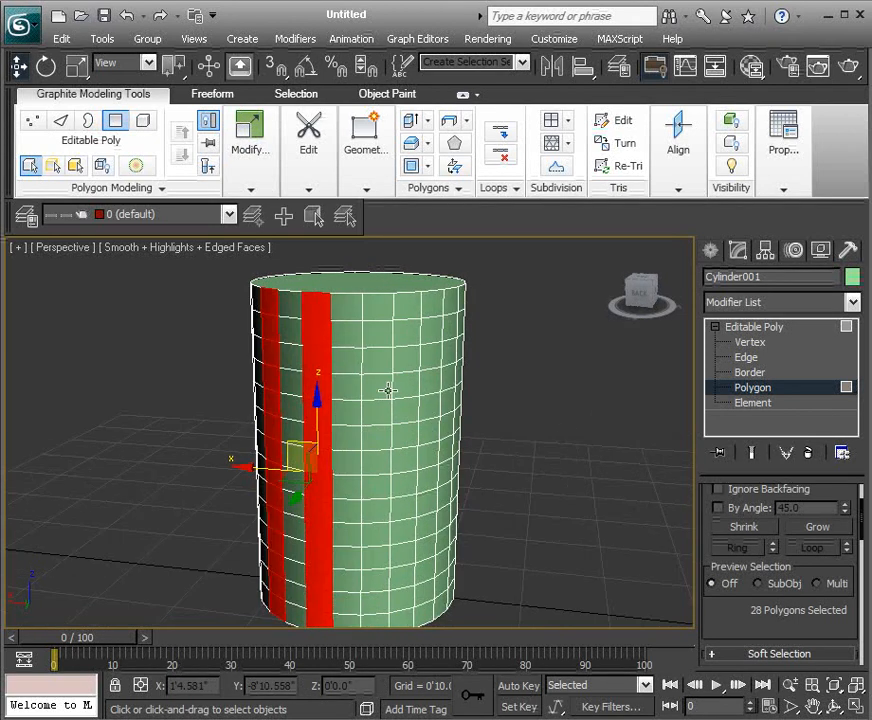
{"action": "left_click", "coordinate": [377, 388], "text": "ctrl"}
{"action": "left_click", "coordinate": [378, 414], "text": "shift"}
{"action": "middle_click_drag", "start_coordinate": [618, 416], "coordinate": [564, 416], "text": "alt"}
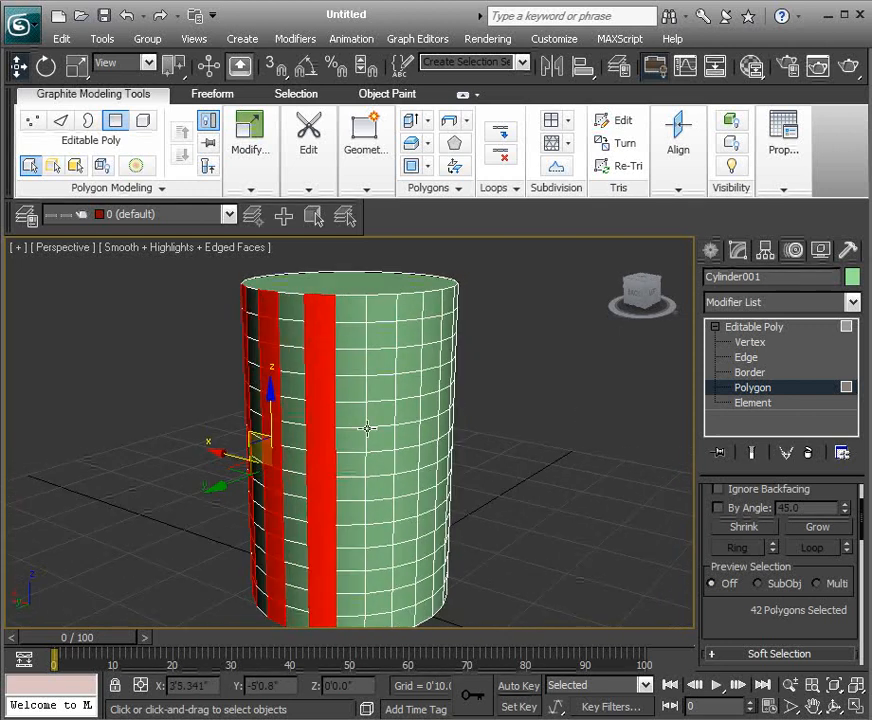
Undo the stray horizontal loop selection and extend the alternating selection to five vertical polygon columns
{"action": "left_click", "coordinate": [380, 390], "text": "shift"}
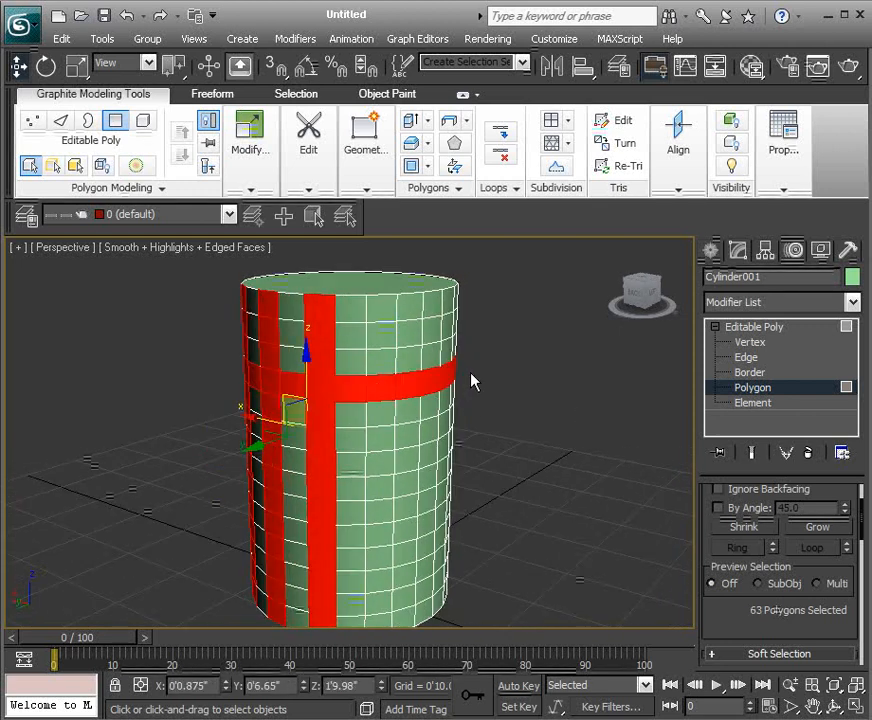
{"action": "key", "text": "ctrl+z"}
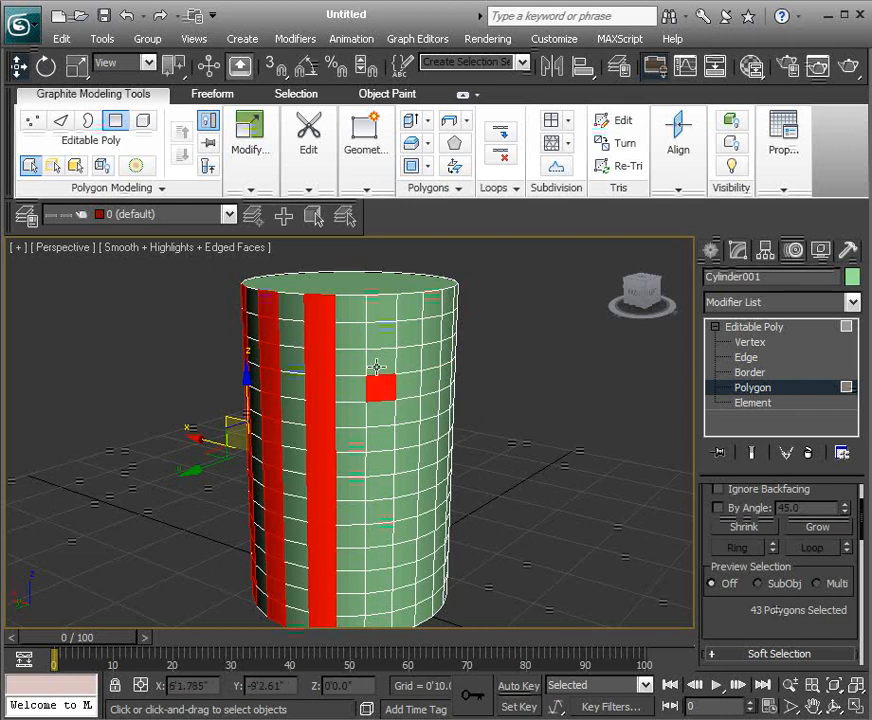
{"action": "left_click", "coordinate": [378, 362], "text": "shift"}
{"action": "middle_click_drag", "start_coordinate": [553, 391], "coordinate": [483, 401], "text": "alt"}
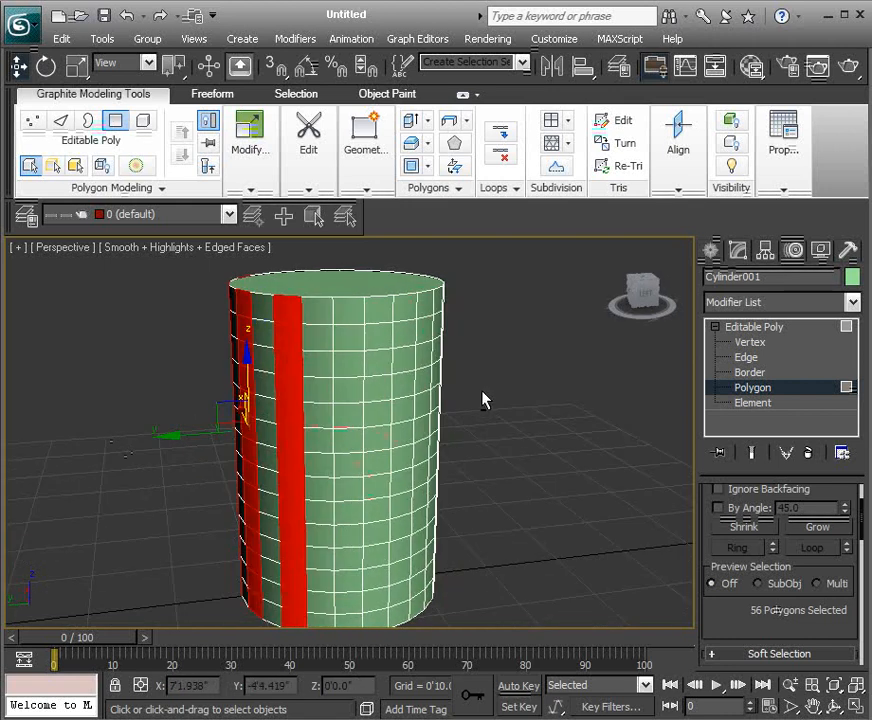
{"action": "left_click", "coordinate": [348, 386], "text": "shift"}
Continue the alternating selection around the cylinder until eight vertical polygon columns are selected
{"action": "middle_click_drag", "start_coordinate": [570, 415], "coordinate": [428, 394], "text": "alt"}
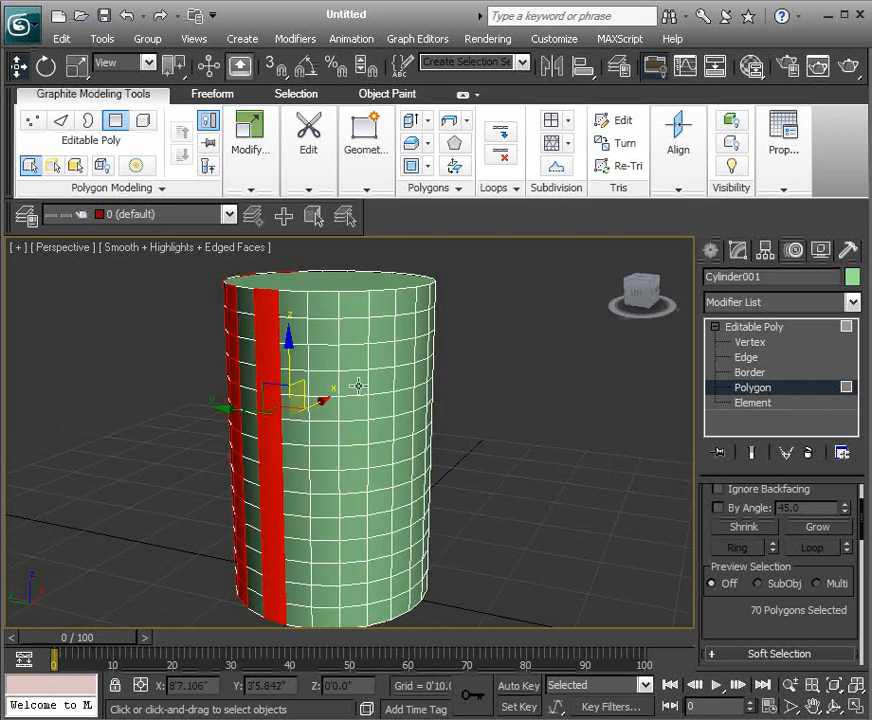
{"action": "left_click", "coordinate": [322, 362], "text": "shift"}
{"action": "middle_click_drag", "start_coordinate": [502, 403], "coordinate": [510, 410], "text": "alt"}
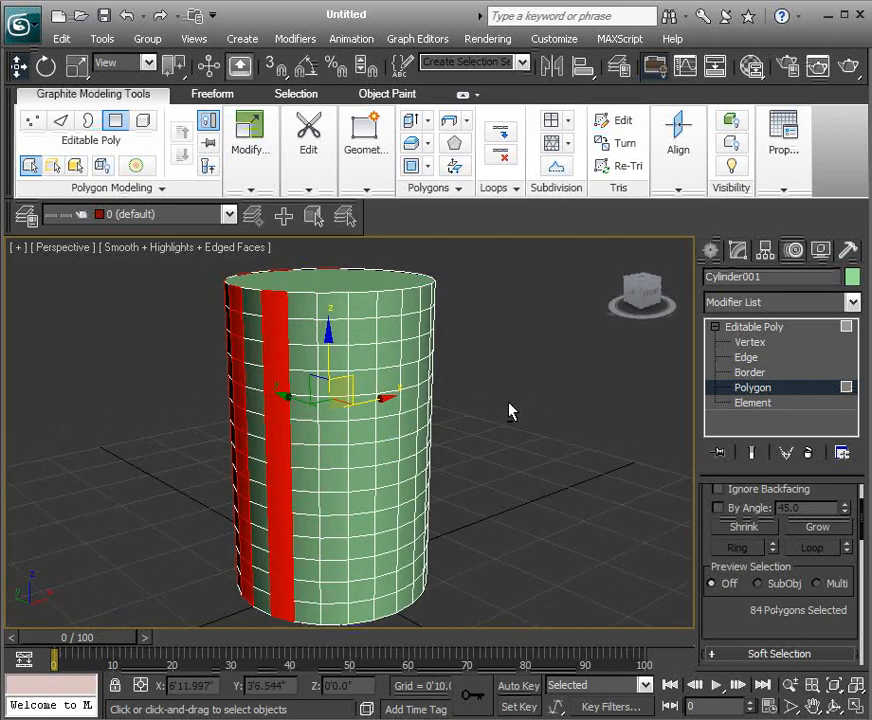
{"action": "left_click", "coordinate": [347, 346], "text": "shift"}
{"action": "middle_click_drag", "start_coordinate": [366, 348], "coordinate": [520, 409], "text": "alt"}
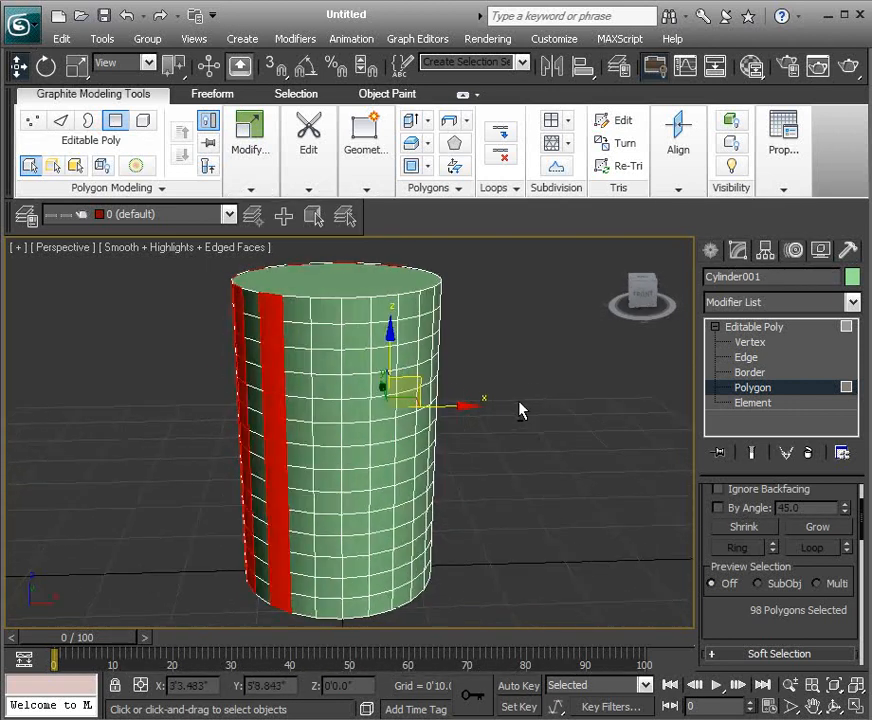
{"action": "left_click", "coordinate": [313, 383], "text": "ctrl"}
{"action": "left_click", "coordinate": [313, 390], "text": "shift"}
{"action": "middle_click_drag", "start_coordinate": [638, 405], "coordinate": [572, 402], "text": "alt"}
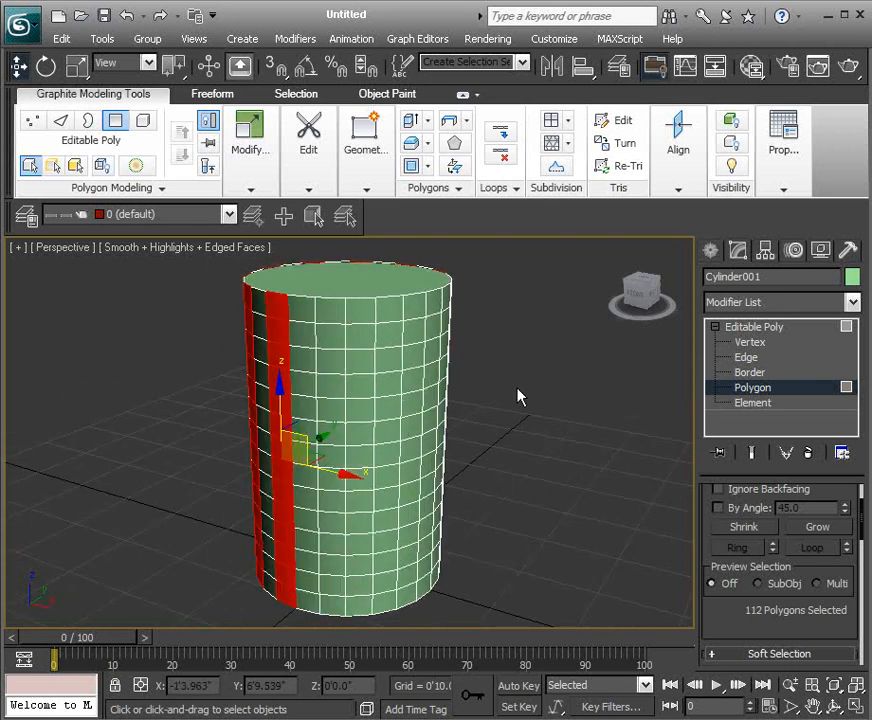
Select the remaining alternate columns to complete twelve vertical stripes around the whole cylinder
{"action": "left_click", "coordinate": [341, 364], "text": "alt"}
{"action": "left_click", "coordinate": [333, 385], "text": "shift"}
{"action": "middle_click_drag", "start_coordinate": [555, 374], "coordinate": [347, 386], "text": "alt"}
{"action": "left_click", "coordinate": [346, 364], "text": "shift"}
{"action": "middle_click_drag", "start_coordinate": [590, 373], "coordinate": [385, 391], "text": "alt"}
{"action": "left_click", "coordinate": [346, 389], "text": "ctrl"}
{"action": "left_click", "coordinate": [353, 364], "text": "shift"}
{"action": "left_click", "coordinate": [372, 392], "text": "ctrl"}
{"action": "left_click", "coordinate": [372, 392], "text": "shift"}
{"action": "middle_click_drag", "start_coordinate": [562, 372], "coordinate": [539, 405], "text": "alt"}
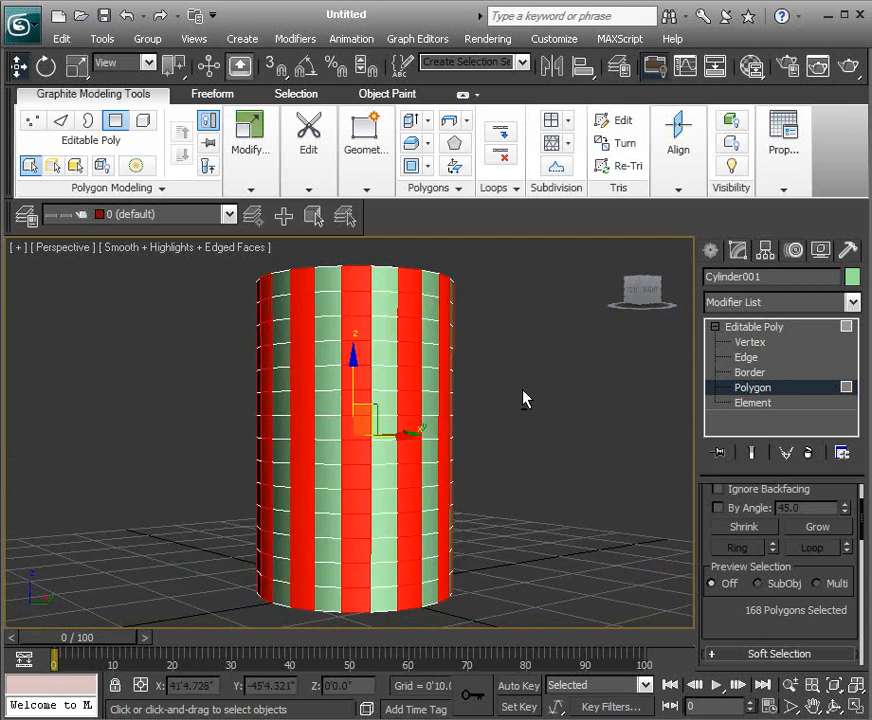
Add the top cap and the upper four rows of polygons to the stripe selection
{"action": "scroll", "coordinate": [529, 389], "scroll_direction": "down", "scroll_amount": 4}
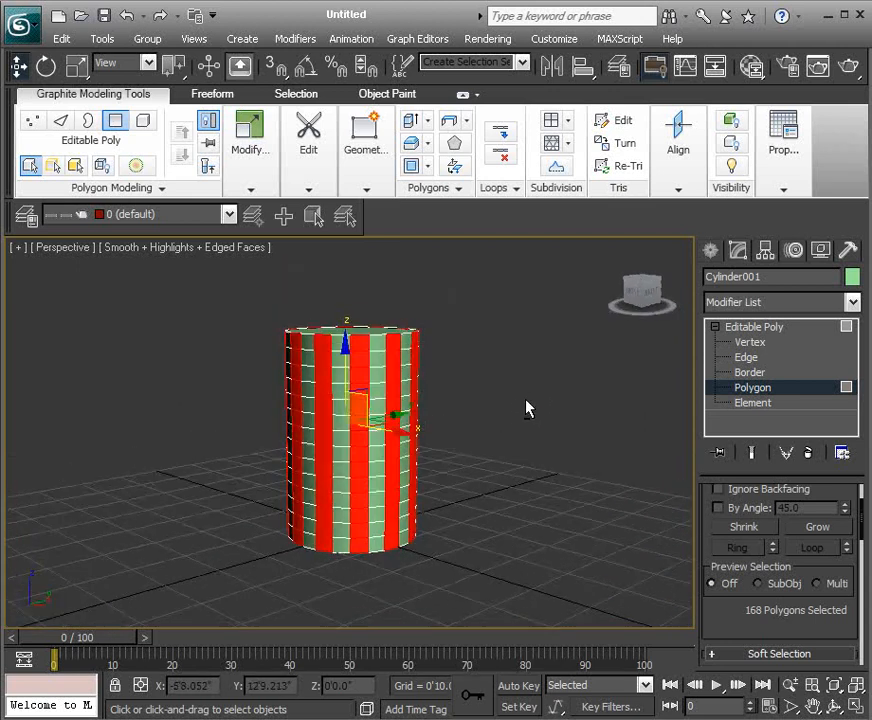
{"action": "left_click_drag", "start_coordinate": [240, 283], "coordinate": [285, 304]}
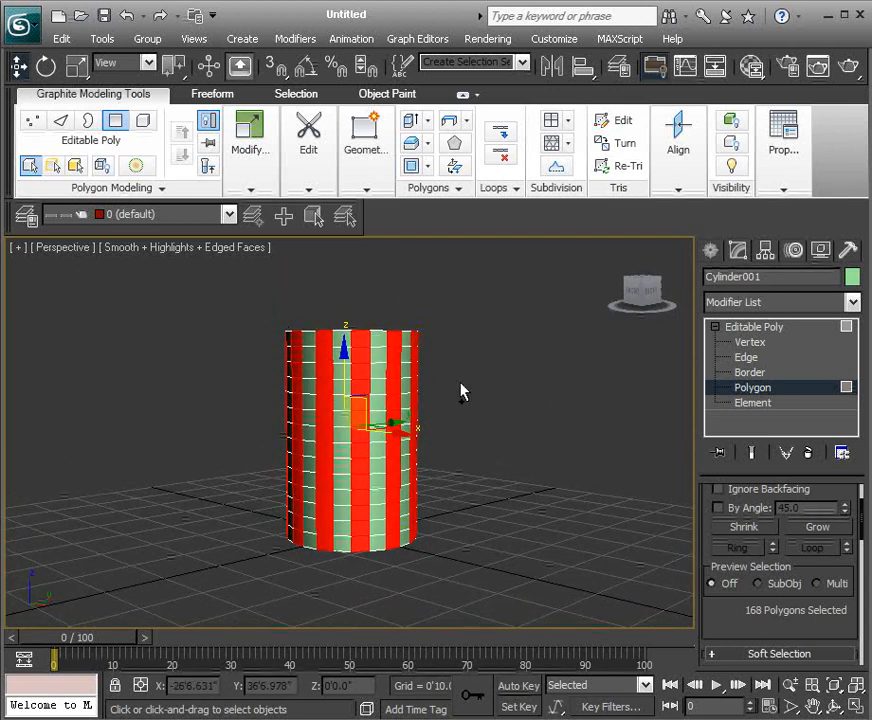
{"action": "left_click_drag", "start_coordinate": [466, 395], "coordinate": [468, 395], "text": "ctrl"}
{"action": "middle_click_drag", "start_coordinate": [468, 395], "coordinate": [540, 385], "text": "alt"}
{"action": "scroll", "coordinate": [547, 412], "scroll_direction": "up", "scroll_amount": 4}
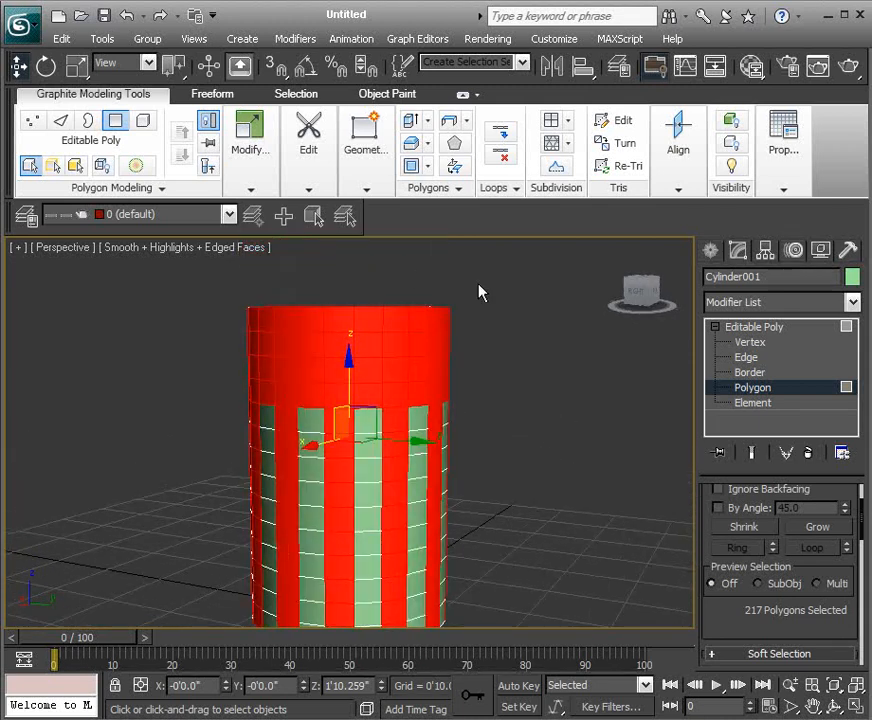
Extrude the selected stripes and upper band slightly outward, changing the extrusion type from Group and reducing the height
{"action": "left_click", "coordinate": [432, 130]}
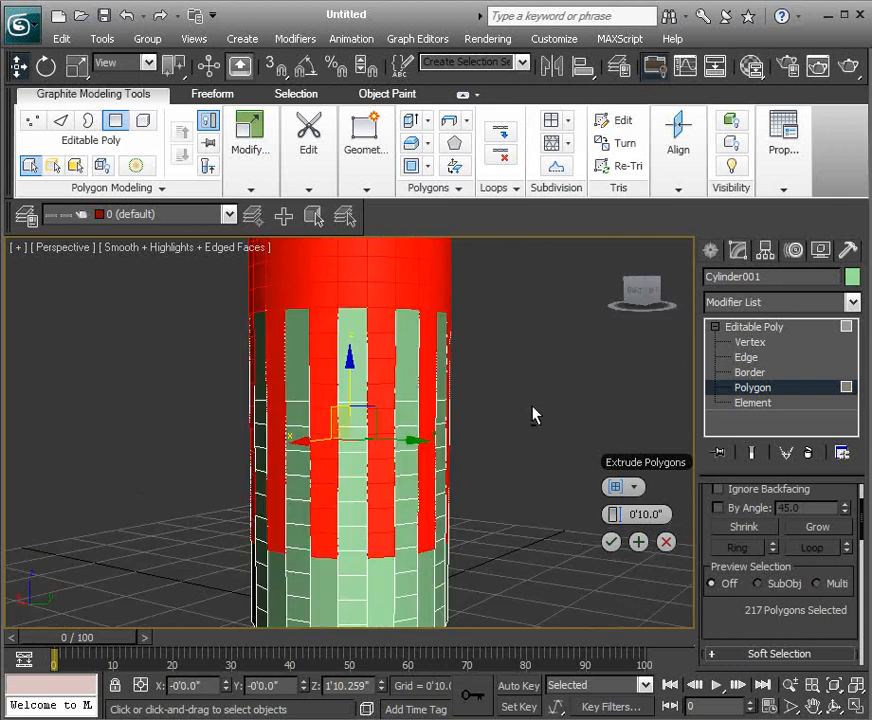
{"action": "scroll", "coordinate": [529, 411], "scroll_direction": "down", "scroll_amount": 3}
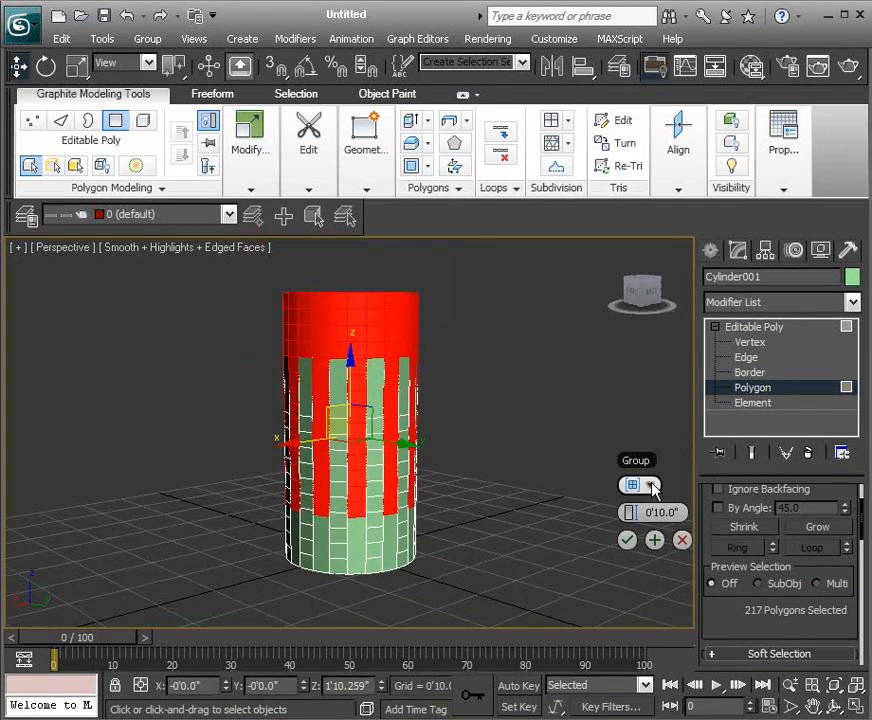
{"action": "left_click", "coordinate": [652, 485]}
{"action": "left_click", "coordinate": [660, 513]}
{"action": "middle_click_drag", "start_coordinate": [545, 437], "coordinate": [568, 402], "text": "alt"}
{"action": "left_click_drag", "start_coordinate": [633, 519], "coordinate": [585, 513]}
{"action": "middle_click_drag", "start_coordinate": [506, 440], "coordinate": [529, 471], "text": "alt"}
{"action": "left_click", "coordinate": [611, 541]}
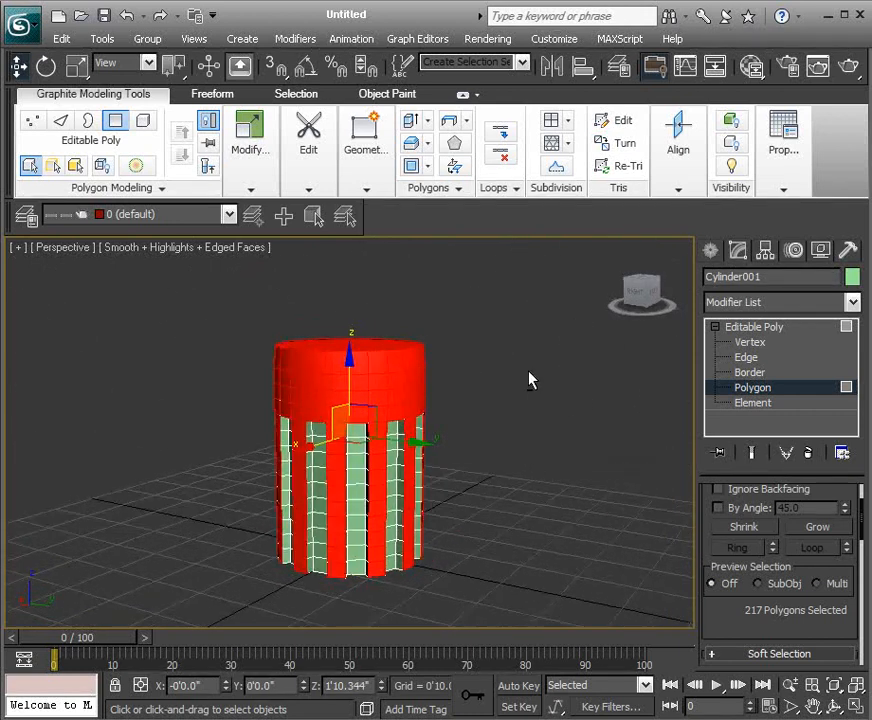
Clear the selection and delete the top cap together with the uppermost row of polygons to open the cylinder
{"action": "left_click", "coordinate": [514, 381]}
{"action": "middle_click_drag", "start_coordinate": [633, 396], "coordinate": [565, 401], "text": "alt"}
{"action": "scroll", "coordinate": [566, 392], "scroll_direction": "up", "scroll_amount": 2}
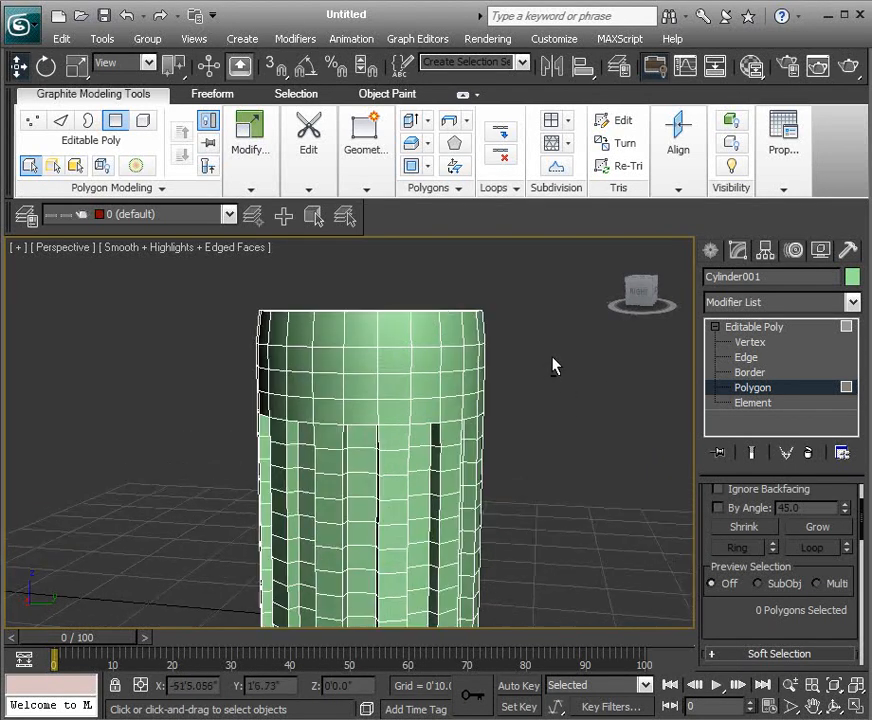
{"action": "left_click_drag", "start_coordinate": [219, 285], "coordinate": [535, 330]}
{"action": "middle_click_drag", "start_coordinate": [562, 342], "coordinate": [342, 343], "text": "alt"}
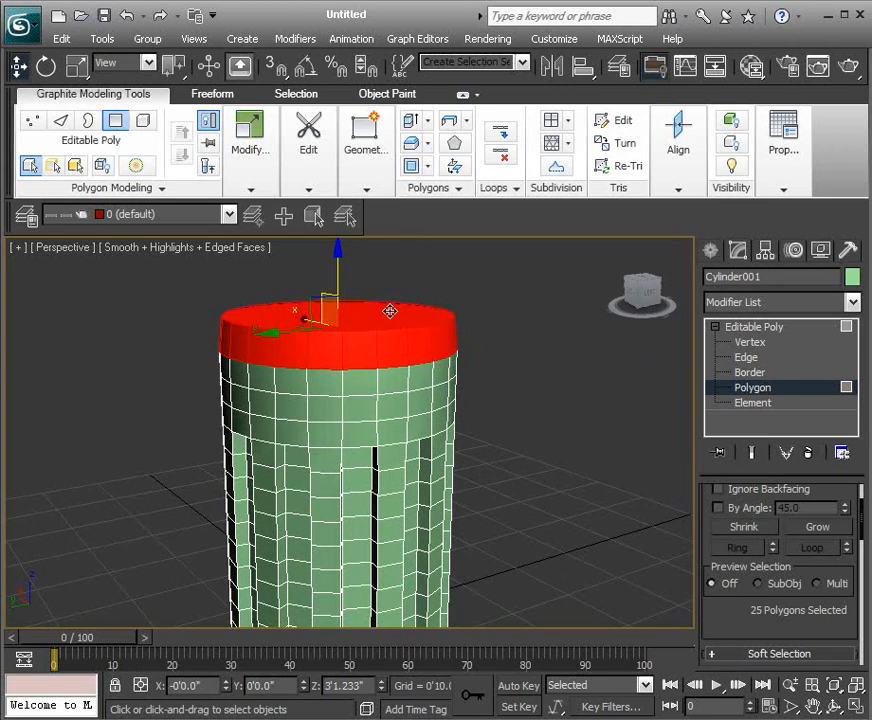
{"action": "key", "text": "Delete"}
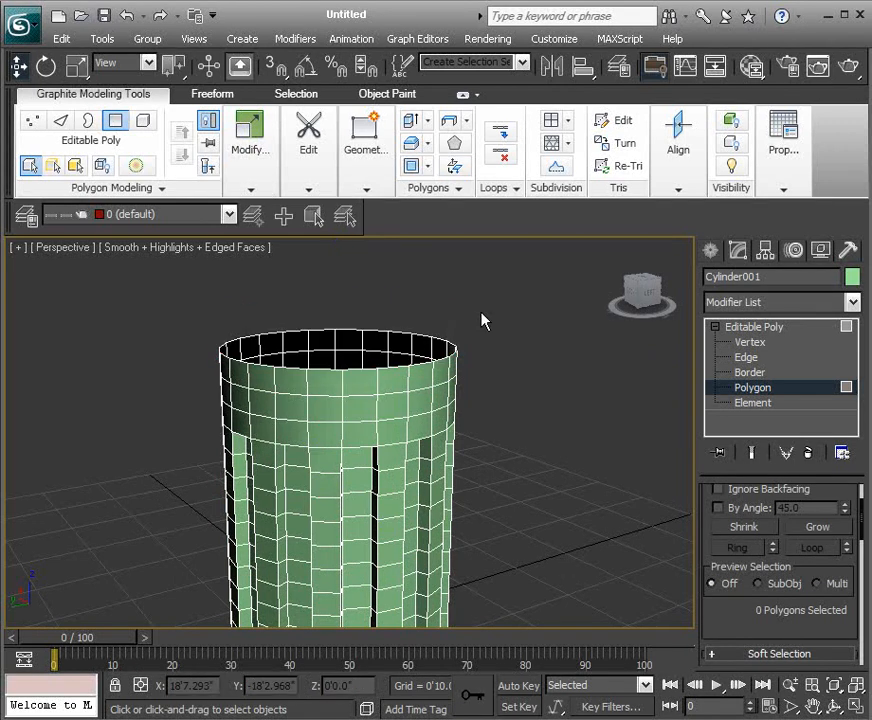
Leave polygon sub-object level and collapse the Editable Poly sub-levels in the modifier stack
{"action": "middle_click_drag", "start_coordinate": [490, 366], "coordinate": [235, 340], "text": "alt"}
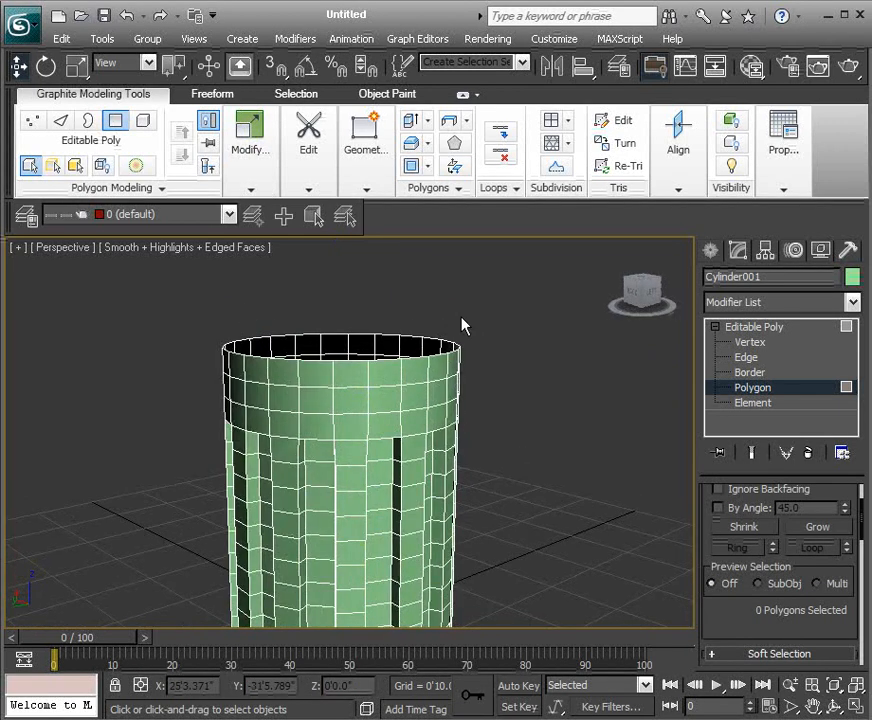
{"action": "middle_click_drag", "start_coordinate": [476, 334], "coordinate": [526, 347], "text": "alt"}
{"action": "scroll", "coordinate": [529, 329], "scroll_direction": "down", "scroll_amount": 3}
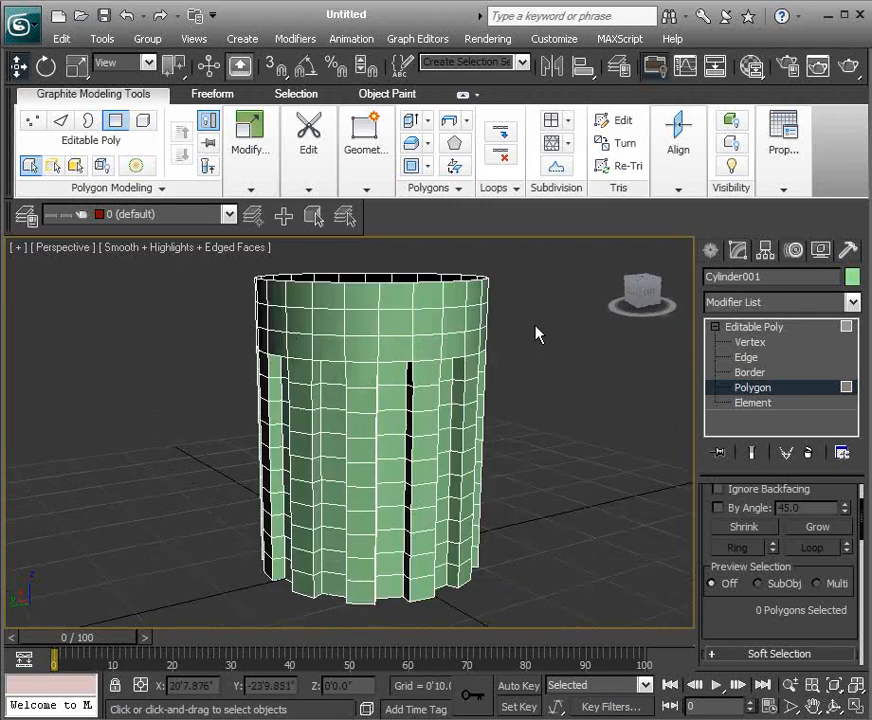
{"action": "left_click", "coordinate": [732, 327]}
{"action": "left_click", "coordinate": [713, 328]}
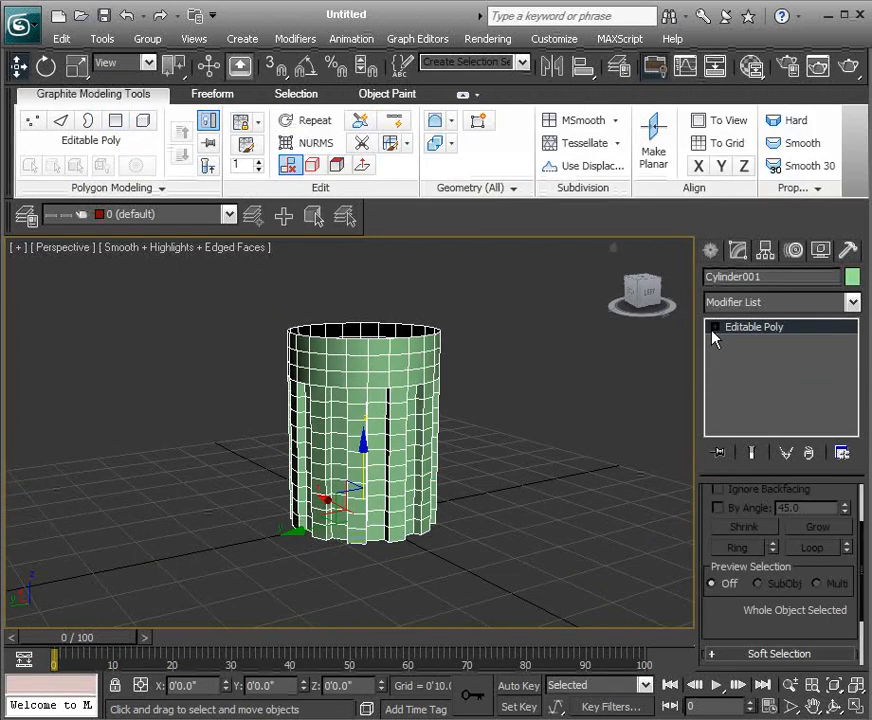
{"action": "left_click_drag", "start_coordinate": [566, 380], "coordinate": [590, 357], "text": "alt"}
{"action": "middle_click_drag", "start_coordinate": [590, 357], "coordinate": [614, 352], "text": "alt"}
Apply a Twist modifier to the open, ribbed cylinder
{"action": "left_click", "coordinate": [853, 303]}
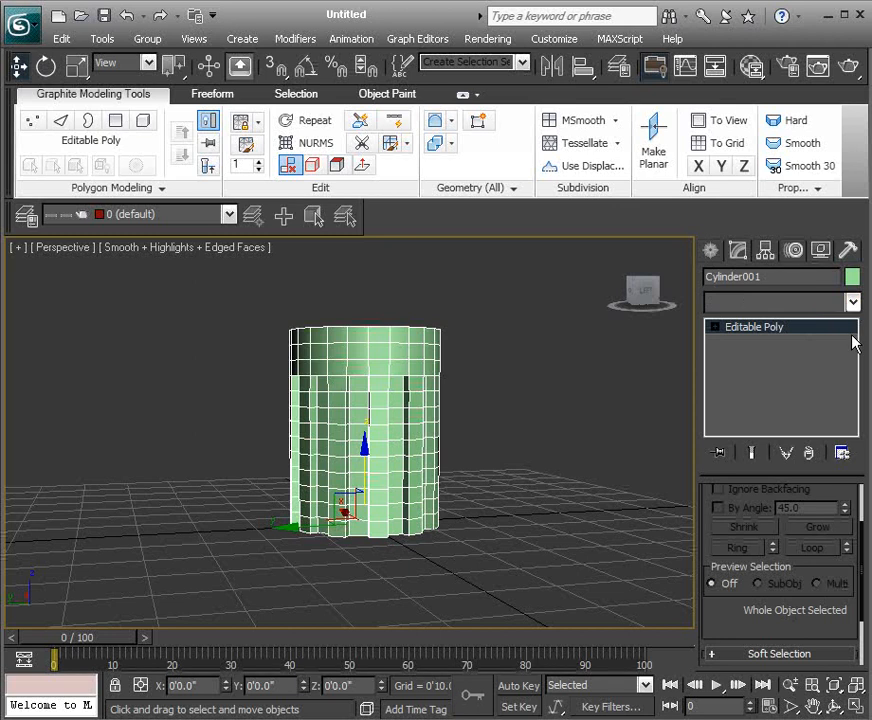
{"action": "left_click_drag", "start_coordinate": [856, 340], "coordinate": [862, 690]}
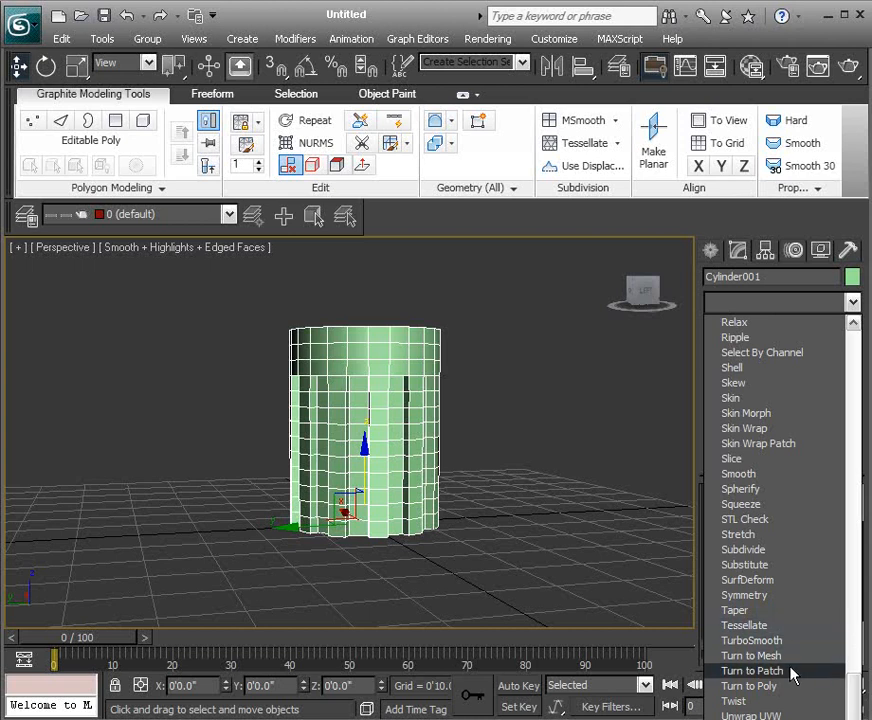
{"action": "left_click", "coordinate": [760, 700]}
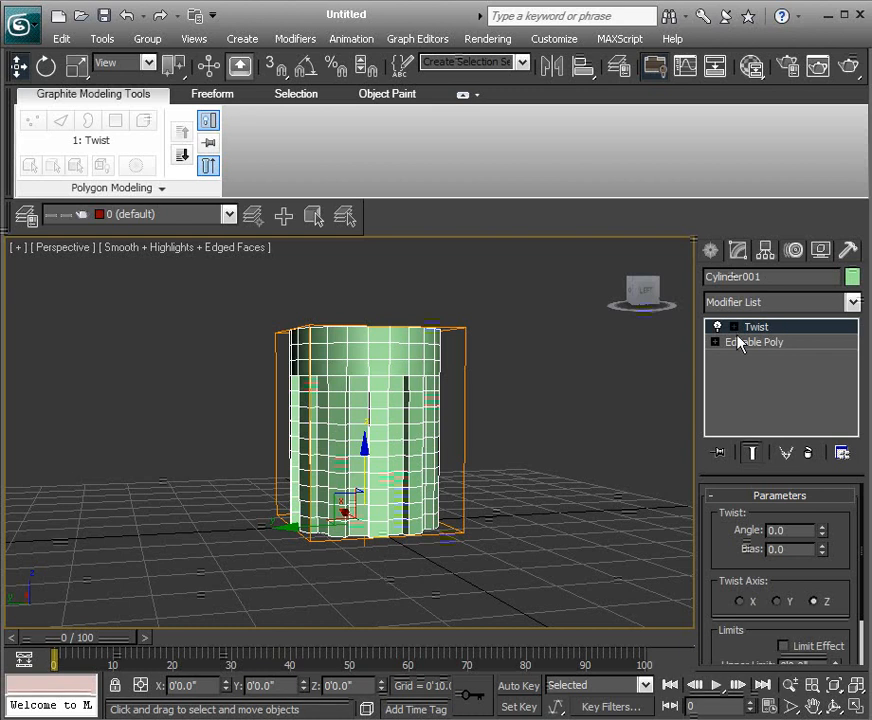
{"action": "mouse_move", "coordinate": [583, 419]}
{"action": "middle_mouse_down", "text": "alt"}
{"action": "mouse_move", "coordinate": [646, 427]}
{"action": "mouse_move", "coordinate": [566, 444]}
{"action": "mouse_move", "coordinate": [584, 428]}
{"action": "middle_mouse_up", "text": "alt"}
{"action": "middle_click_drag", "start_coordinate": [584, 428], "coordinate": [566, 429]}
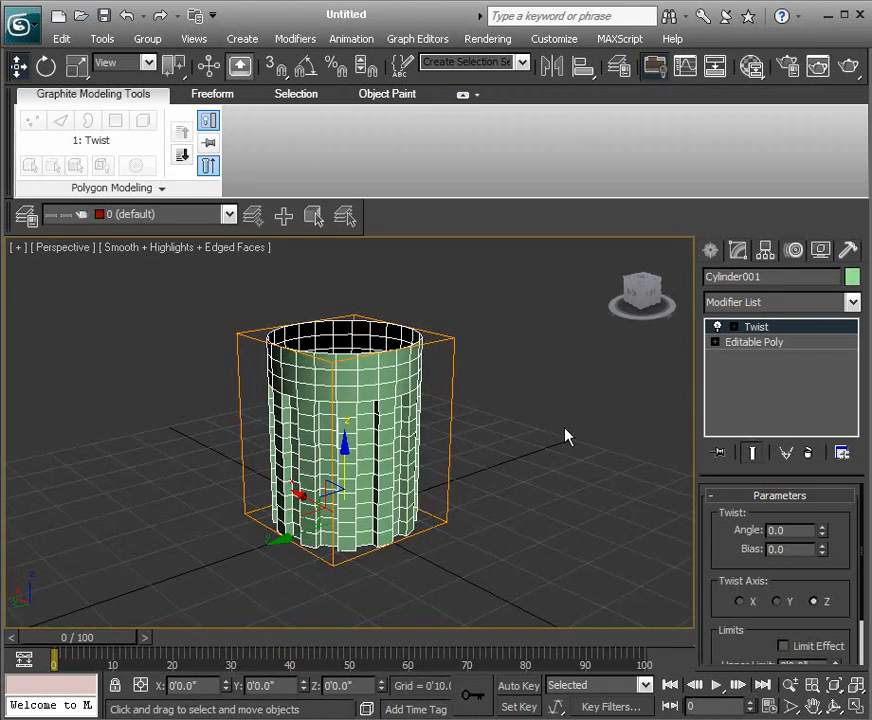
{"action": "scroll", "coordinate": [566, 429], "scroll_direction": "up", "scroll_amount": 3}
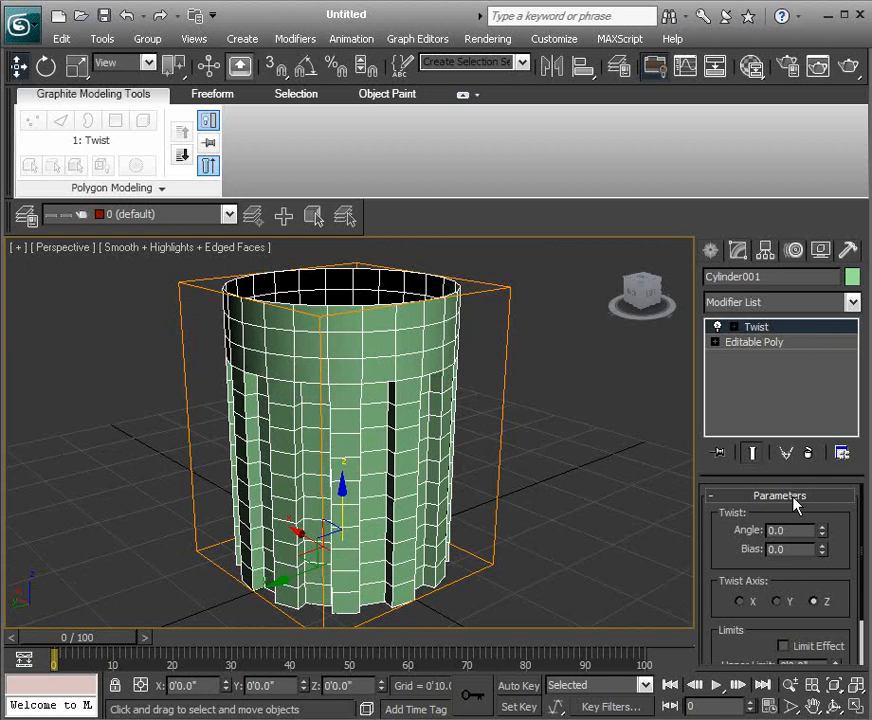
Set the Twist angle to 387.5 to spiral the ribs around the cylinder
{"action": "left_click_drag", "start_coordinate": [825, 535], "coordinate": [812, 3]}
{"action": "middle_click_drag", "start_coordinate": [641, 629], "coordinate": [642, 500], "text": "alt"}
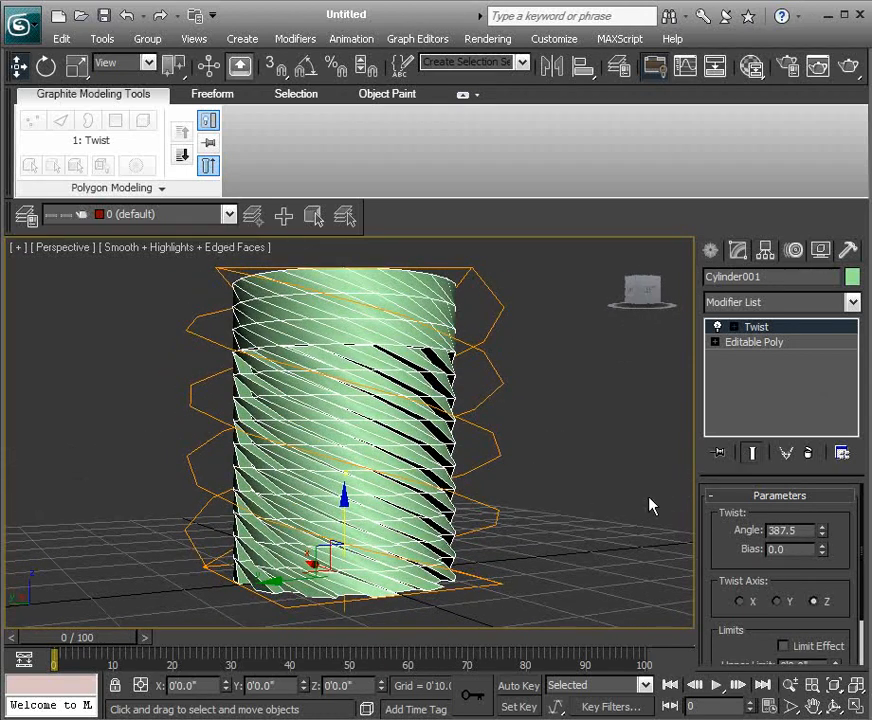
Compare the cylinder with and without the twist by toggling the end result display and the Twist modifier's visibility
{"action": "left_click", "coordinate": [754, 456]}
{"action": "left_click", "coordinate": [758, 345]}
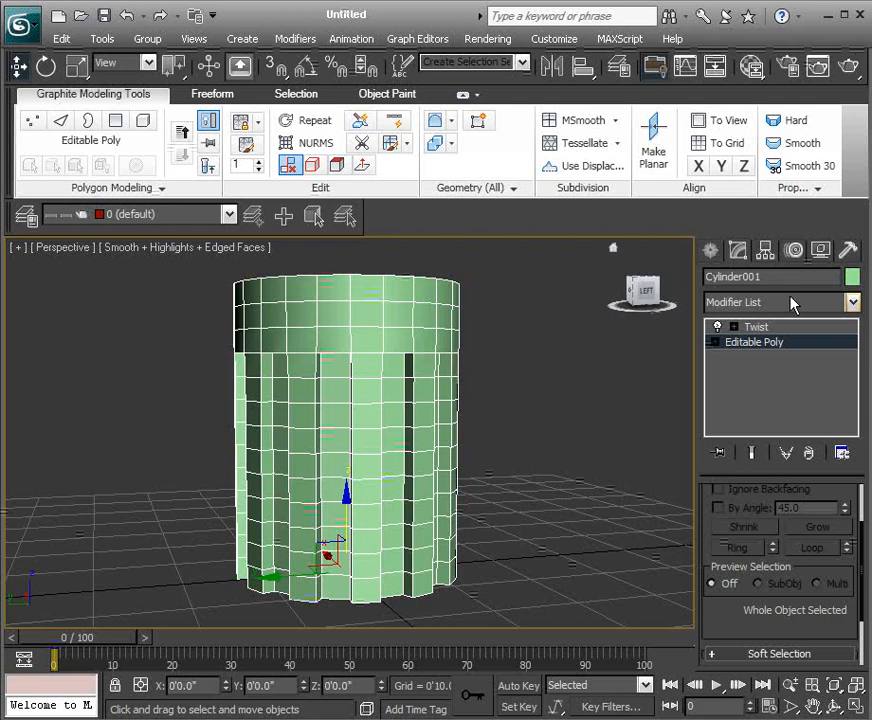
{"action": "middle_click_drag", "start_coordinate": [629, 378], "coordinate": [665, 415], "text": "alt"}
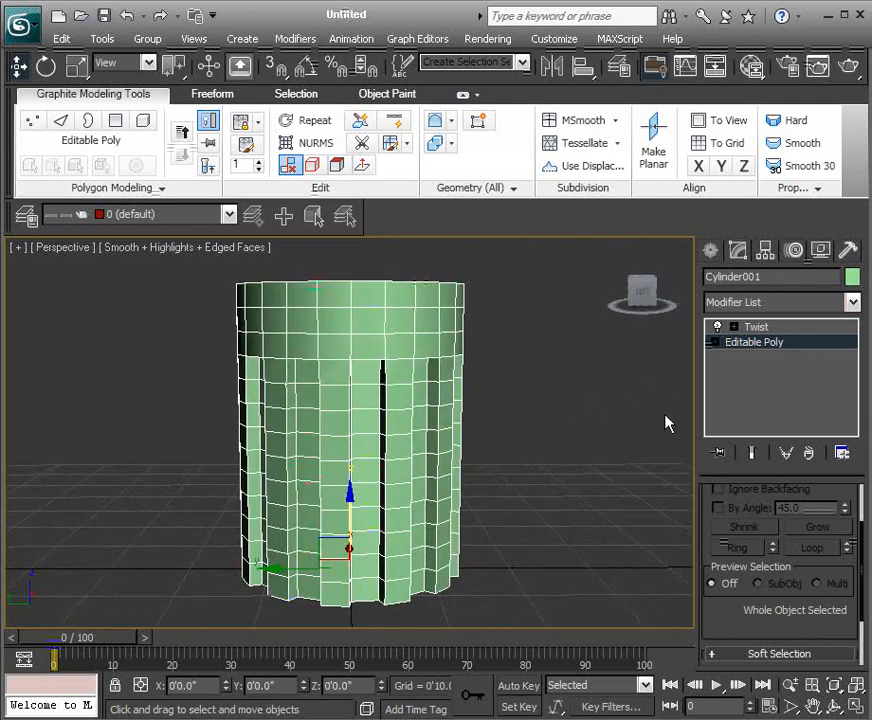
{"action": "left_click", "coordinate": [753, 454]}
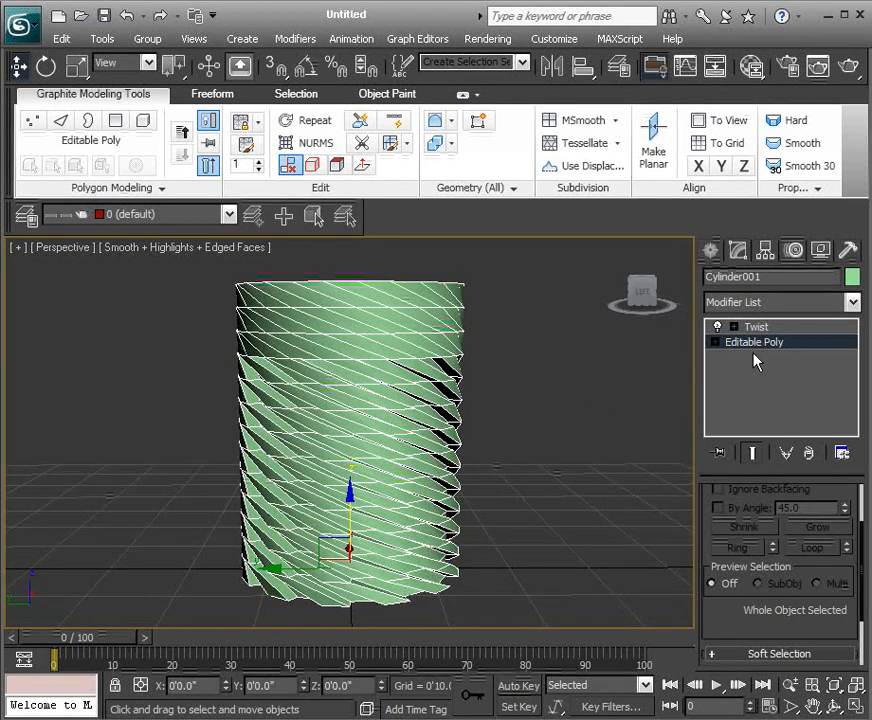
{"action": "left_click", "coordinate": [753, 453]}
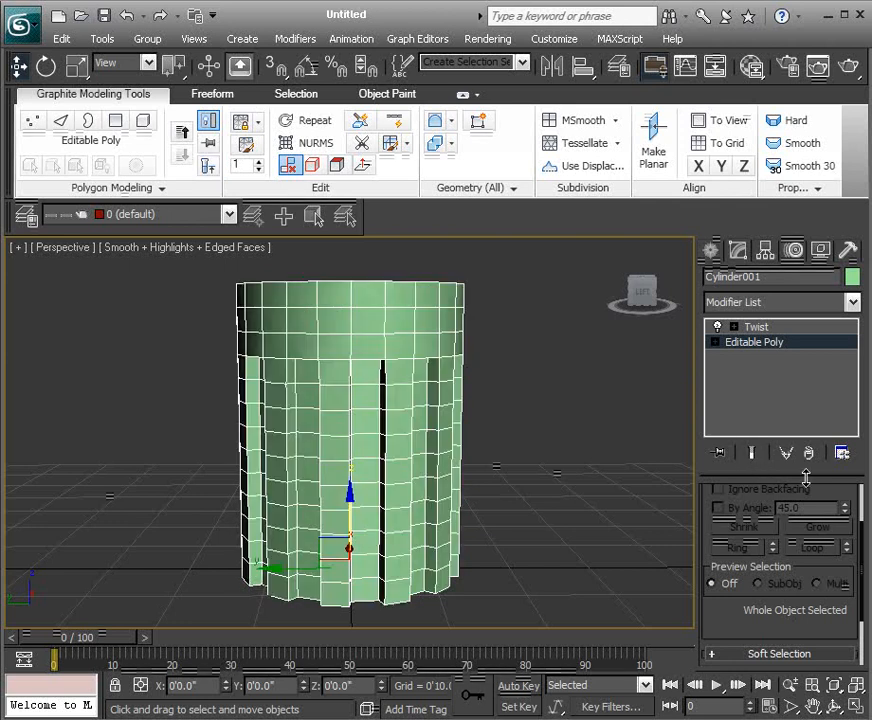
{"action": "left_click", "coordinate": [767, 329]}
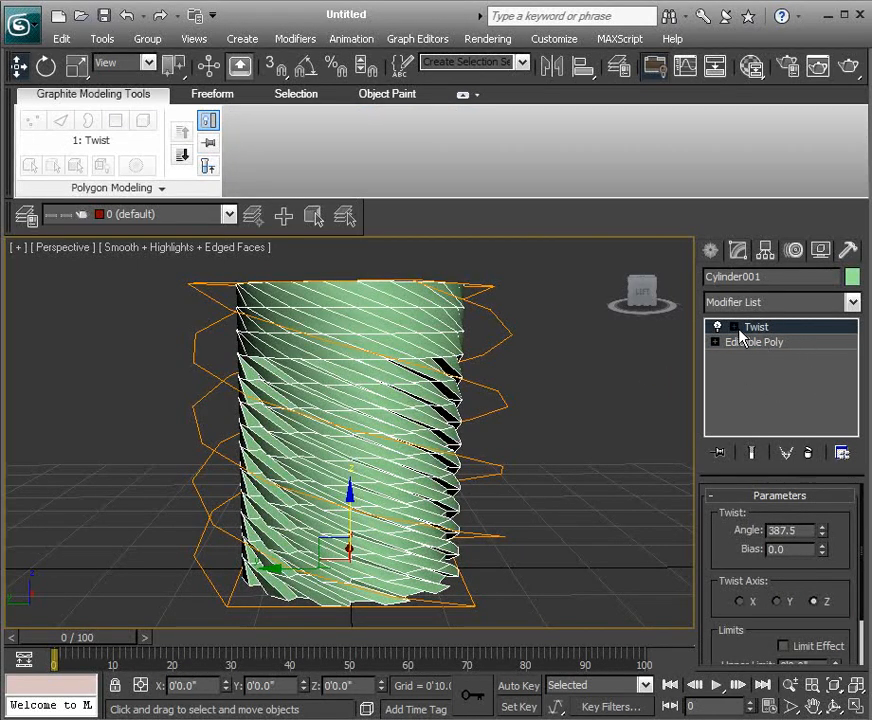
{"action": "left_click", "coordinate": [718, 328]}
{"action": "left_click", "coordinate": [718, 328]}
{"action": "left_click", "coordinate": [718, 328]}
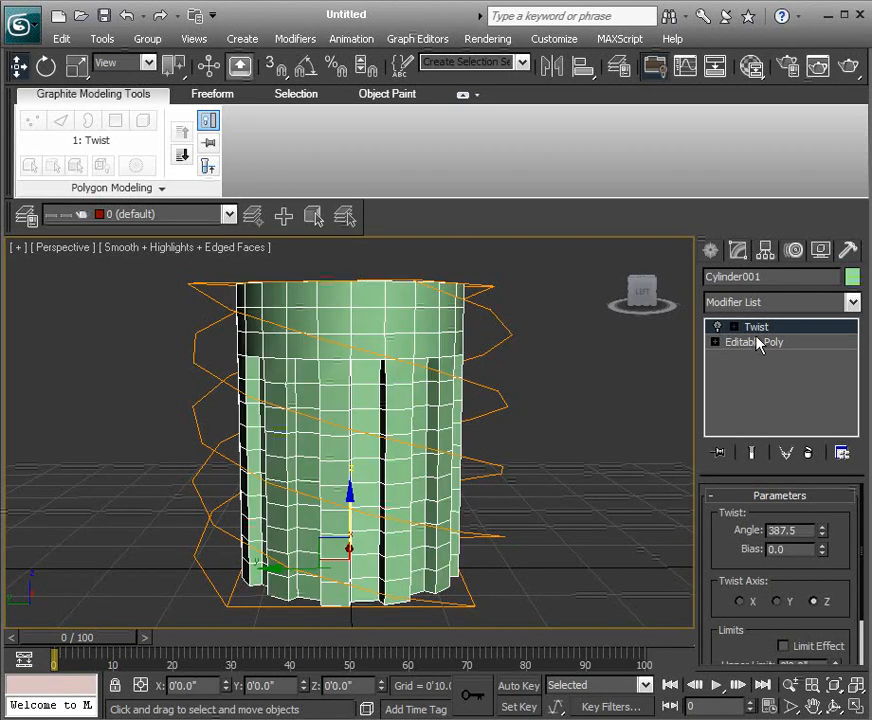
{"action": "left_click", "coordinate": [718, 328]}
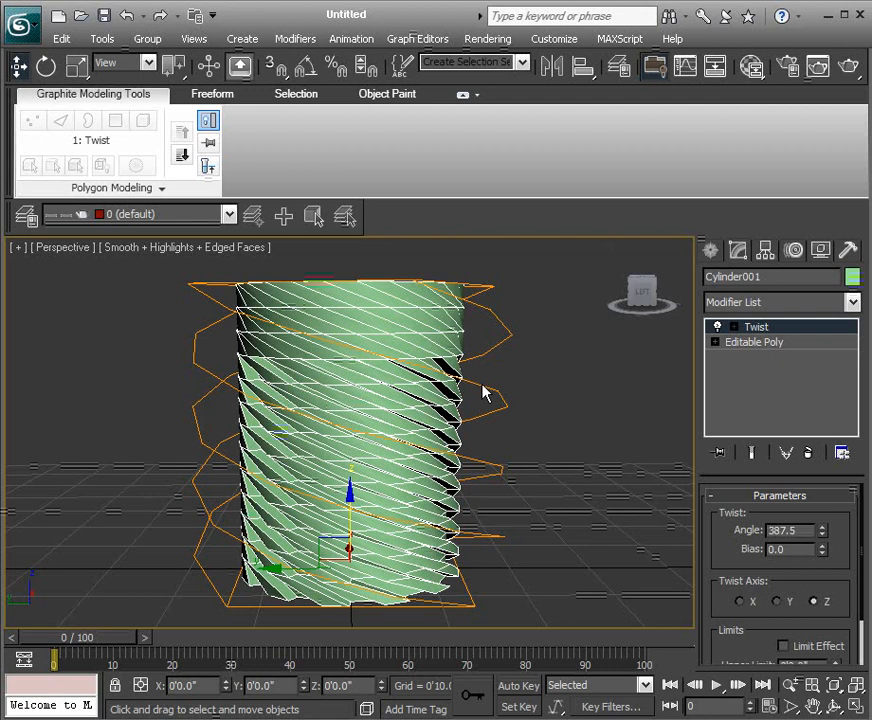
Enable Limit Effect on the Twist and set its upper limit to 2'2.275", keeping the cylinder's upper band out of the twist
{"action": "middle_click_drag", "start_coordinate": [526, 408], "coordinate": [582, 419], "text": "alt"}
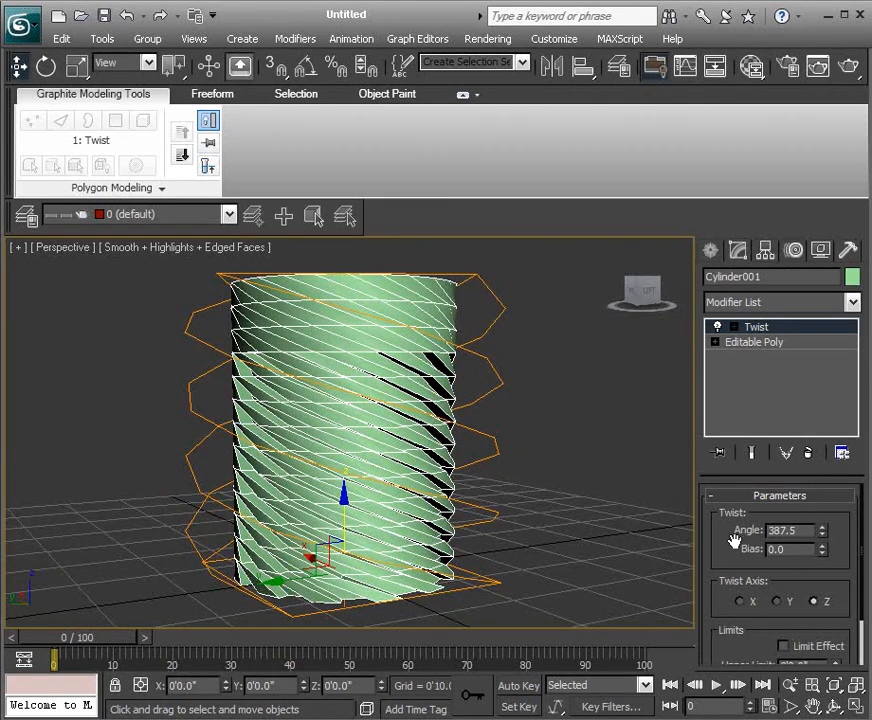
{"action": "left_click_drag", "start_coordinate": [840, 560], "coordinate": [837, 495]}
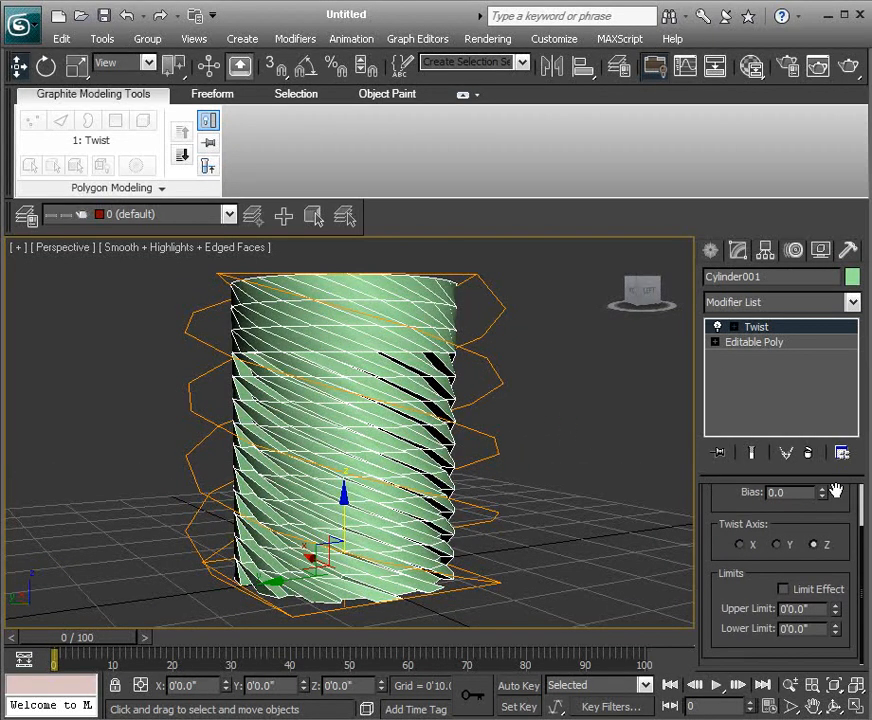
{"action": "left_click", "coordinate": [784, 589]}
{"action": "left_click_drag", "start_coordinate": [836, 615], "coordinate": [733, 590]}
{"action": "left_click_drag", "start_coordinate": [840, 607], "coordinate": [816, 466]}
{"action": "middle_click_drag", "start_coordinate": [612, 510], "coordinate": [622, 484], "text": "alt"}
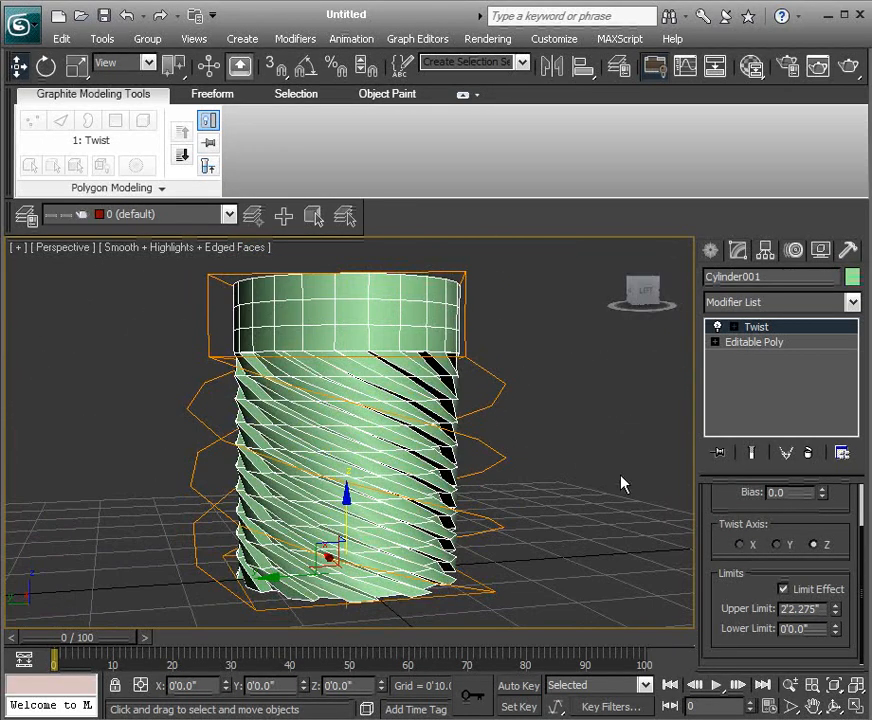
Add a MeshSmooth modifier above the Twist on the ribbed cylinder
{"action": "left_click", "coordinate": [758, 343]}
{"action": "left_click", "coordinate": [770, 327]}
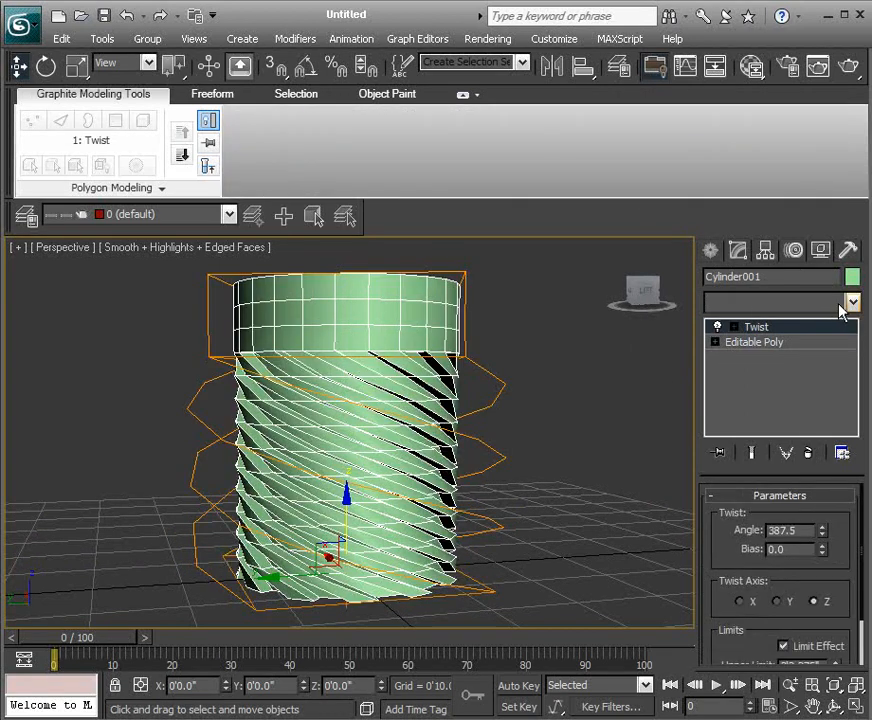
{"action": "left_click", "coordinate": [851, 302]}
{"action": "left_click_drag", "start_coordinate": [851, 341], "coordinate": [868, 614]}
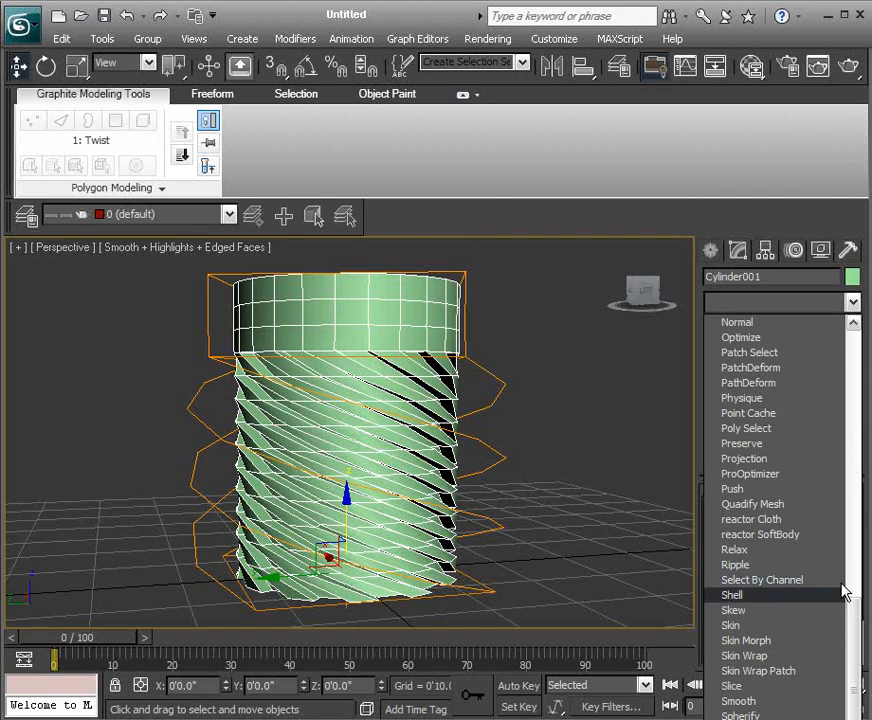
{"action": "scroll", "coordinate": [857, 652], "scroll_direction": "up", "scroll_amount": 5}
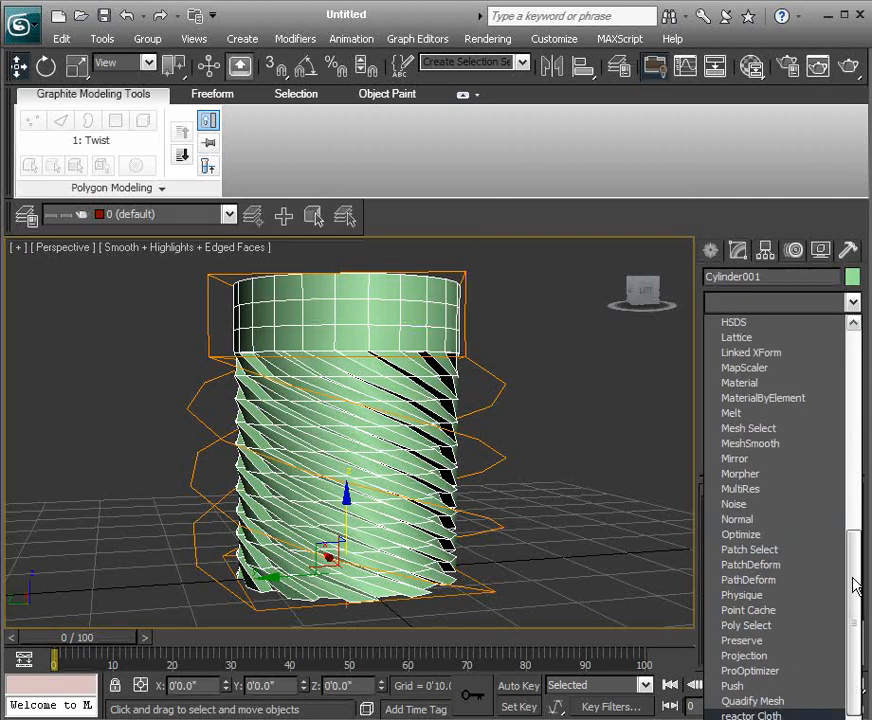
{"action": "left_click", "coordinate": [784, 463]}
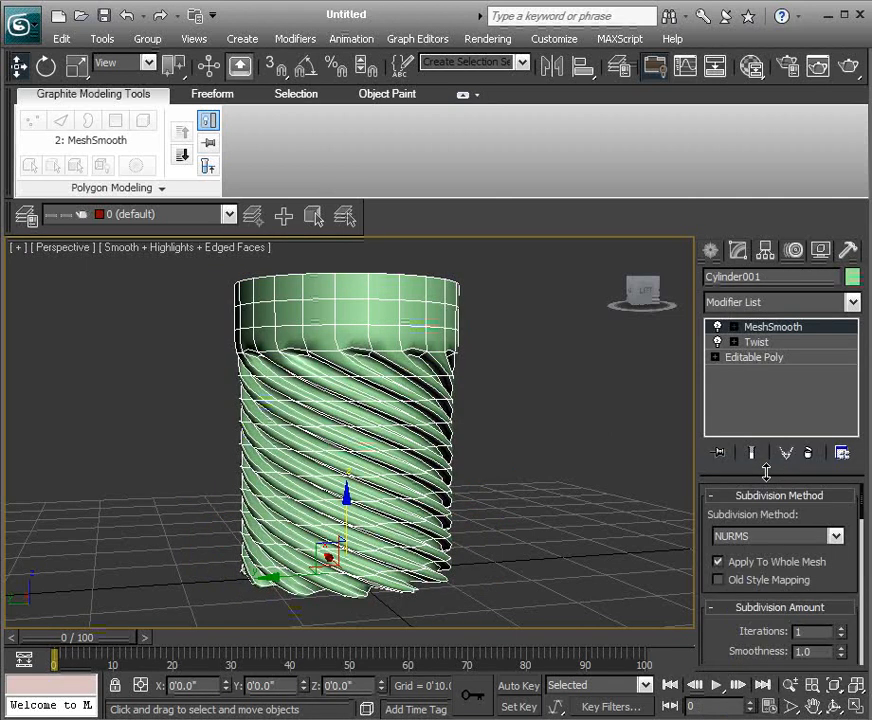
Deselect the cylinder and turn off the edged faces display to inspect the smoothed spiral thread
{"action": "left_click", "coordinate": [590, 362]}
{"action": "key", "text": "F4"}
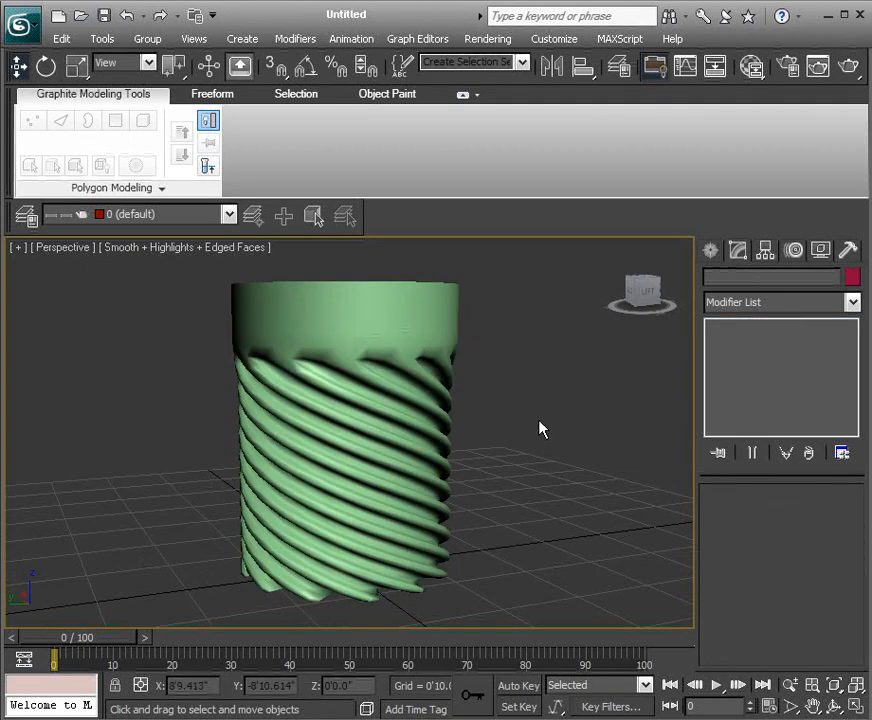
{"action": "scroll", "coordinate": [574, 428], "scroll_direction": "down", "scroll_amount": 5}
{"action": "middle_click_drag", "start_coordinate": [563, 418], "coordinate": [500, 434], "text": "alt"}
Review the cylinder at its Editable Poly, Twist and MeshSmooth stack levels, and clear the selection
{"action": "left_click", "coordinate": [384, 406]}
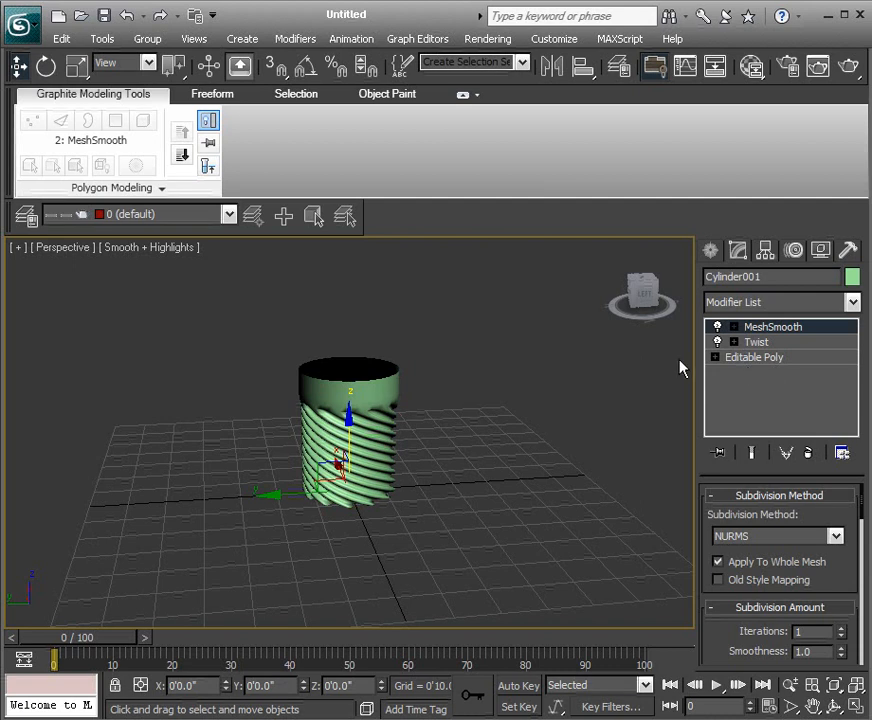
{"action": "left_click", "coordinate": [766, 357]}
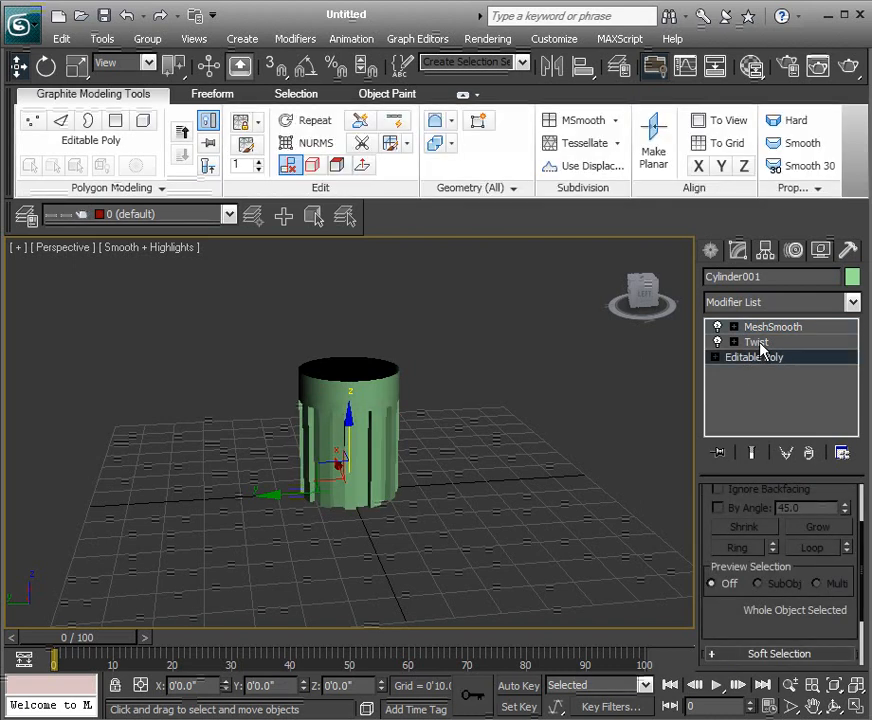
{"action": "left_click", "coordinate": [760, 343]}
{"action": "left_click", "coordinate": [769, 330]}
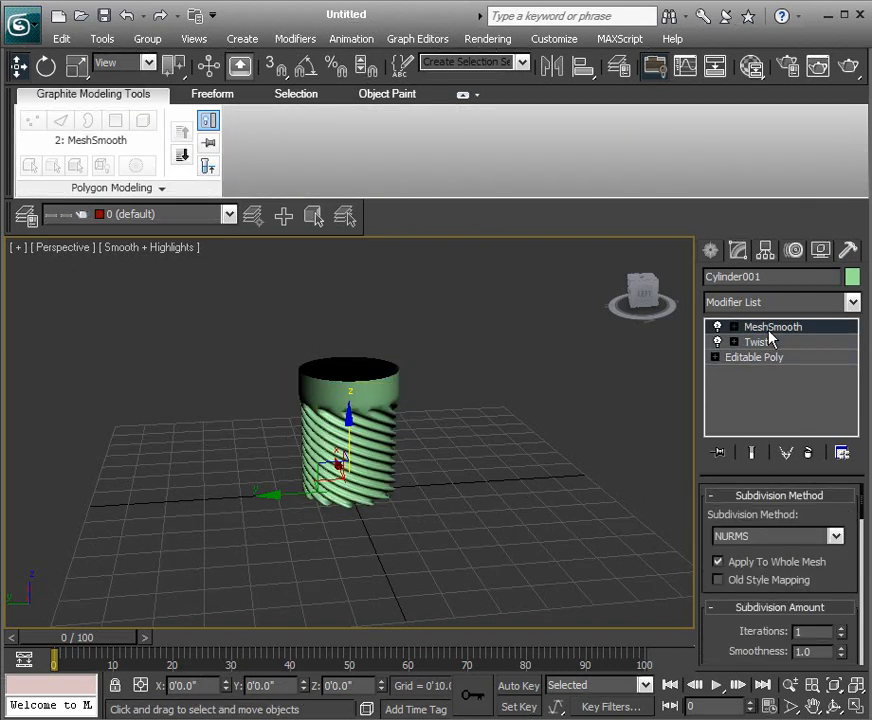
{"action": "left_click", "coordinate": [630, 375]}
Create a second cylinder at the origin with a 1'0" radius, 1'0" height, 14 height segments and 24 sides
{"action": "middle_click_drag", "start_coordinate": [603, 401], "coordinate": [560, 425], "text": "alt"}
{"action": "left_click", "coordinate": [710, 250]}
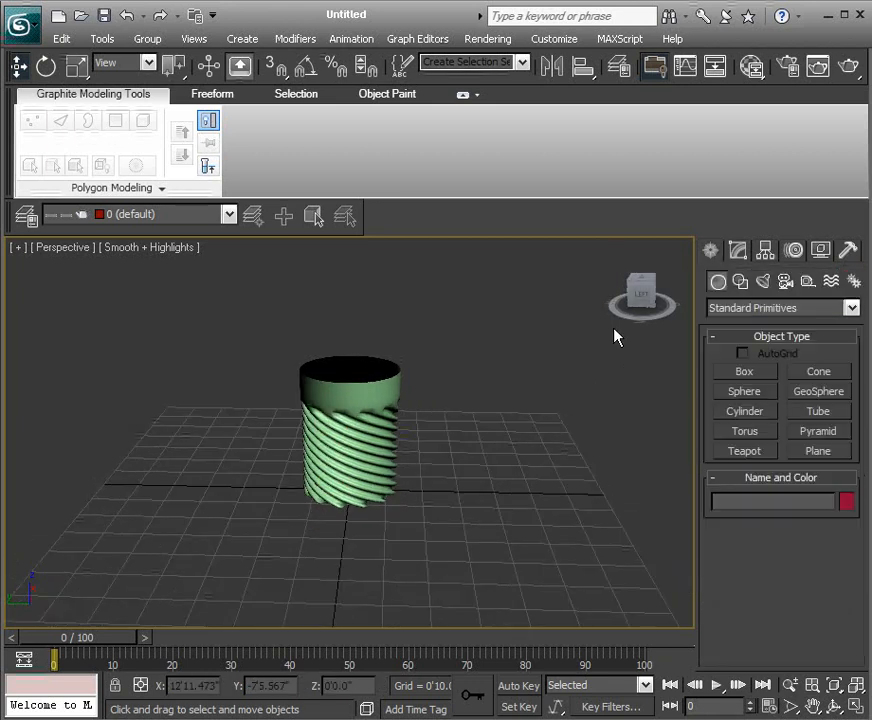
{"action": "left_click", "coordinate": [747, 411]}
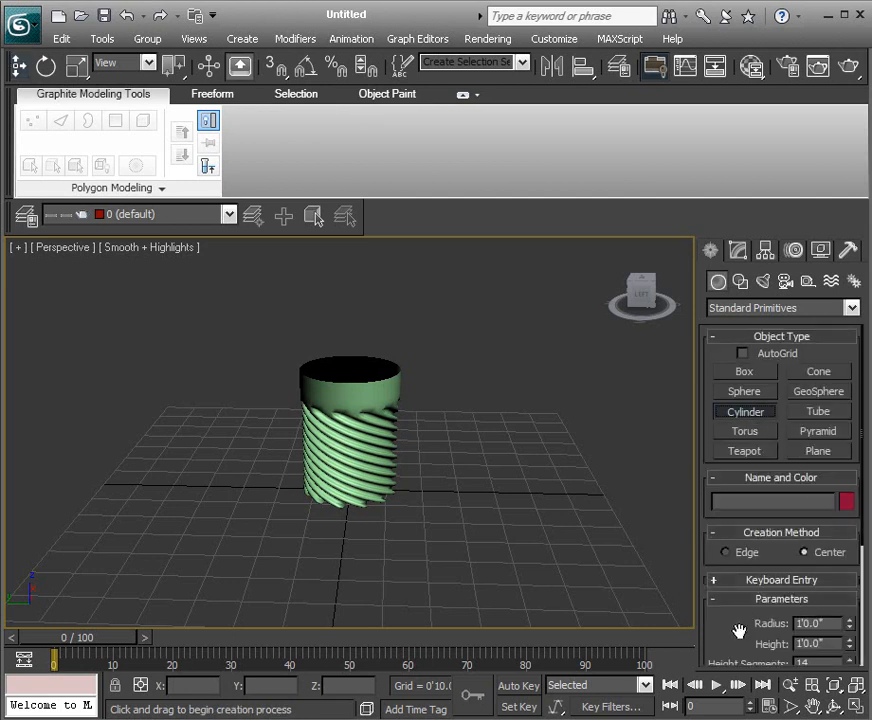
{"action": "left_click", "coordinate": [757, 581]}
{"action": "left_click", "coordinate": [791, 639]}
{"action": "key", "text": "e"}
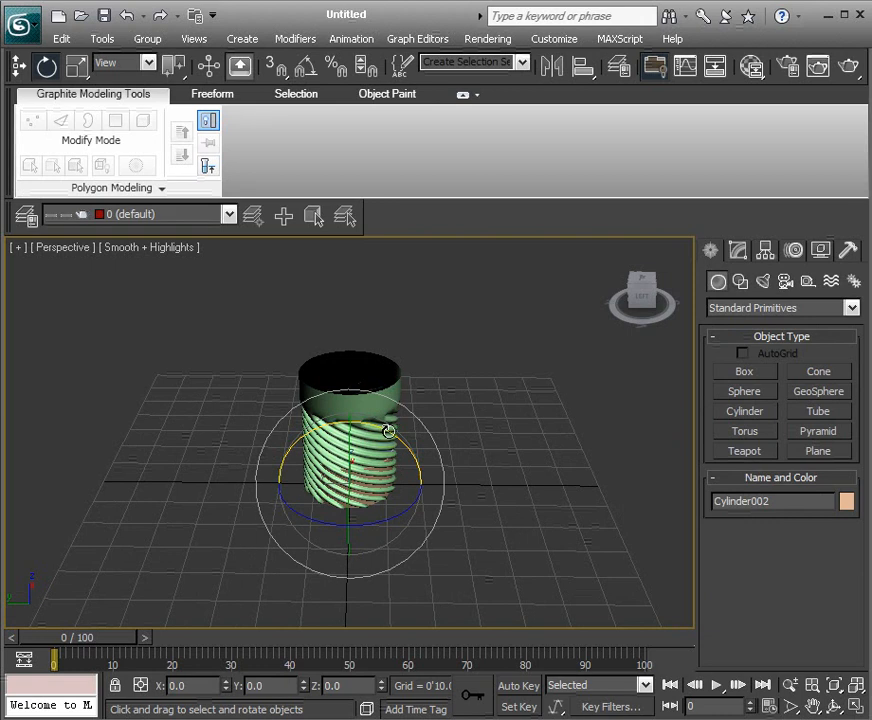
Move the new cylinder up along Z to about 2'7.623", at the top of the threaded body
{"action": "left_click", "coordinate": [738, 250]}
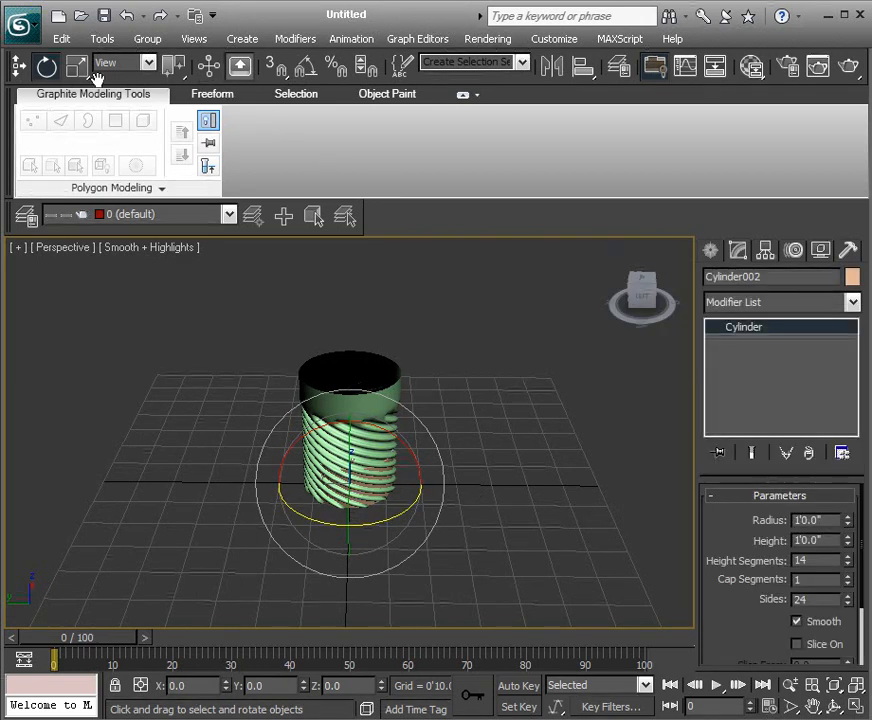
{"action": "left_click", "coordinate": [18, 66]}
{"action": "left_click_drag", "start_coordinate": [348, 411], "coordinate": [349, 326]}
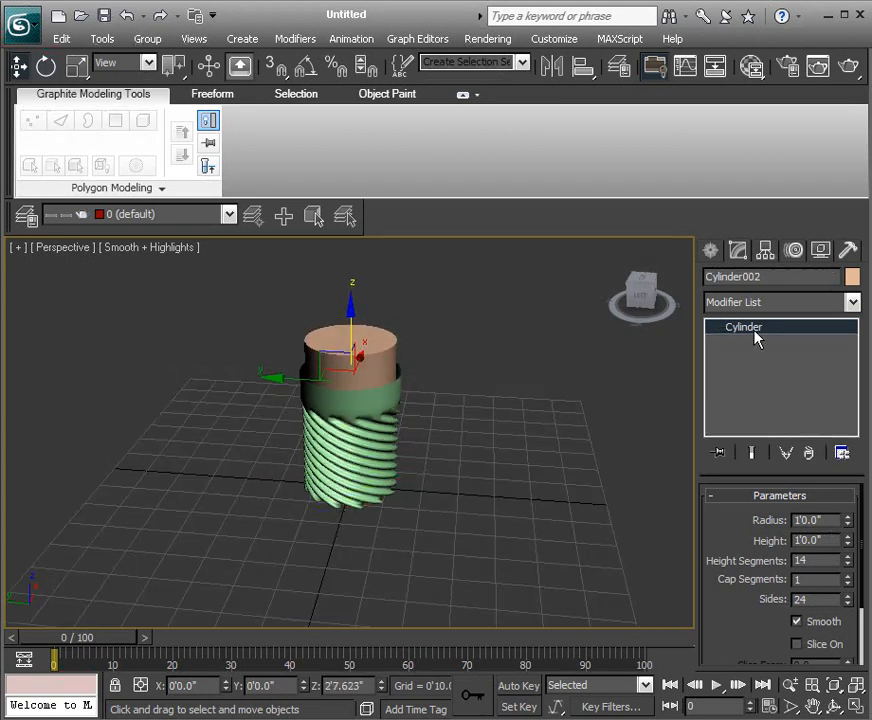
Reduce the new cylinder to 6 sides to form a hexagonal bolt head
{"action": "left_click", "coordinate": [847, 602]}
{"action": "left_click_drag", "start_coordinate": [847, 602], "coordinate": [847, 652]}
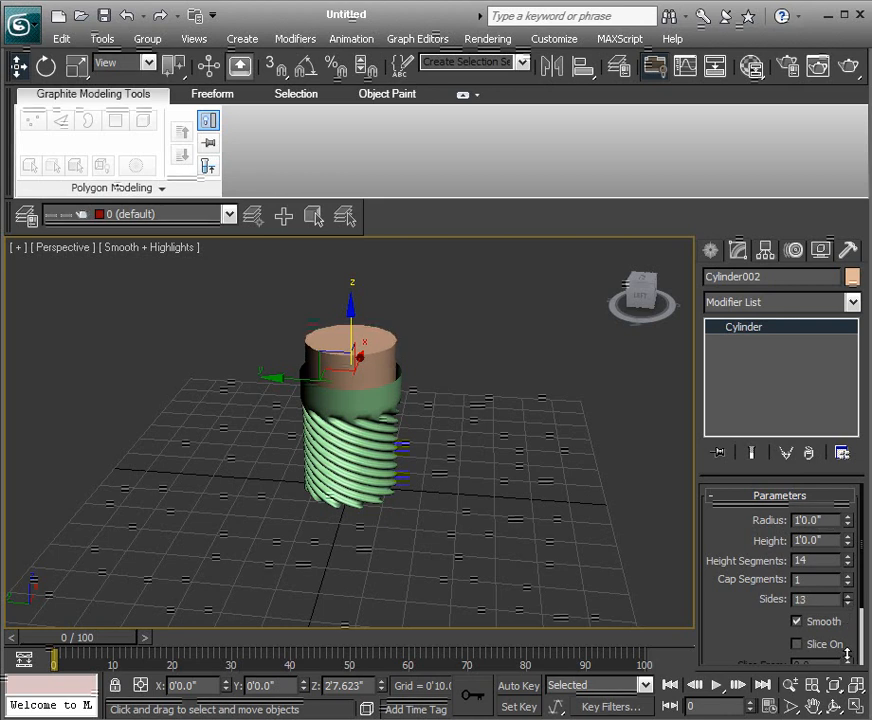
{"action": "left_click", "coordinate": [846, 603]}
{"action": "left_click", "coordinate": [846, 603]}
{"action": "left_click", "coordinate": [846, 603]}
{"action": "left_click", "coordinate": [846, 603]}
{"action": "left_click", "coordinate": [846, 603]}
{"action": "left_click", "coordinate": [846, 603]}
Set the hexagonal head's radius to 1'7.2" and its height to 0'6.96"
{"action": "left_click_drag", "start_coordinate": [848, 520], "coordinate": [848, 462]}
{"action": "left_click_drag", "start_coordinate": [847, 541], "coordinate": [836, 576]}
{"action": "middle_click_drag", "start_coordinate": [546, 494], "coordinate": [518, 467], "text": "alt"}
{"action": "scroll", "coordinate": [518, 460], "scroll_direction": "up", "scroll_amount": 5}
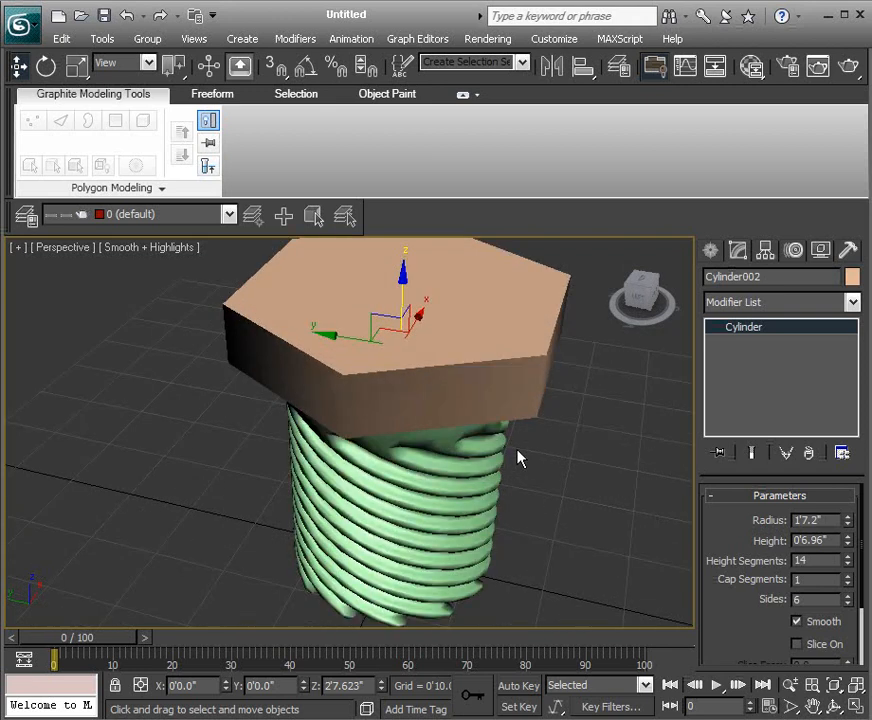
{"action": "scroll", "coordinate": [575, 480], "scroll_direction": "down", "scroll_amount": 4}
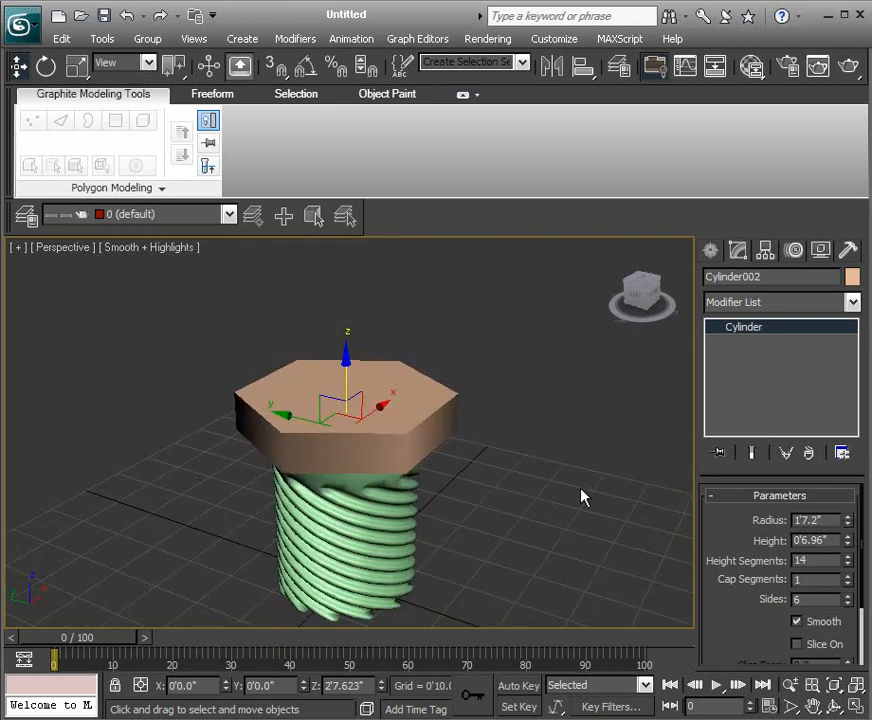
{"action": "middle_click_drag", "start_coordinate": [551, 461], "coordinate": [530, 460], "text": "alt"}
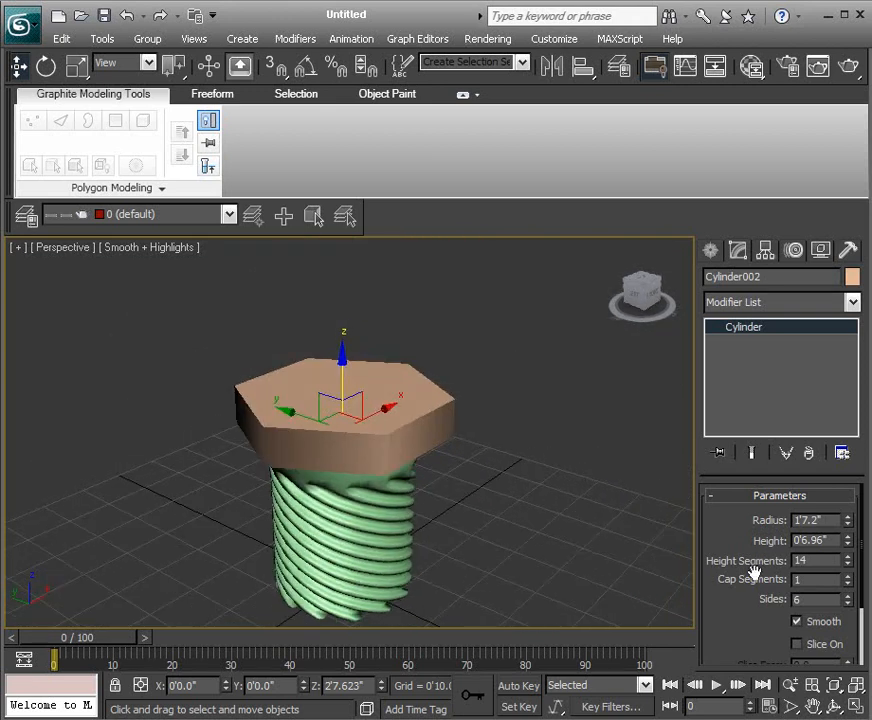
Show edged faces, set the head's height segments to 1, and convert the head to Editable Poly
{"action": "key", "text": "F4"}
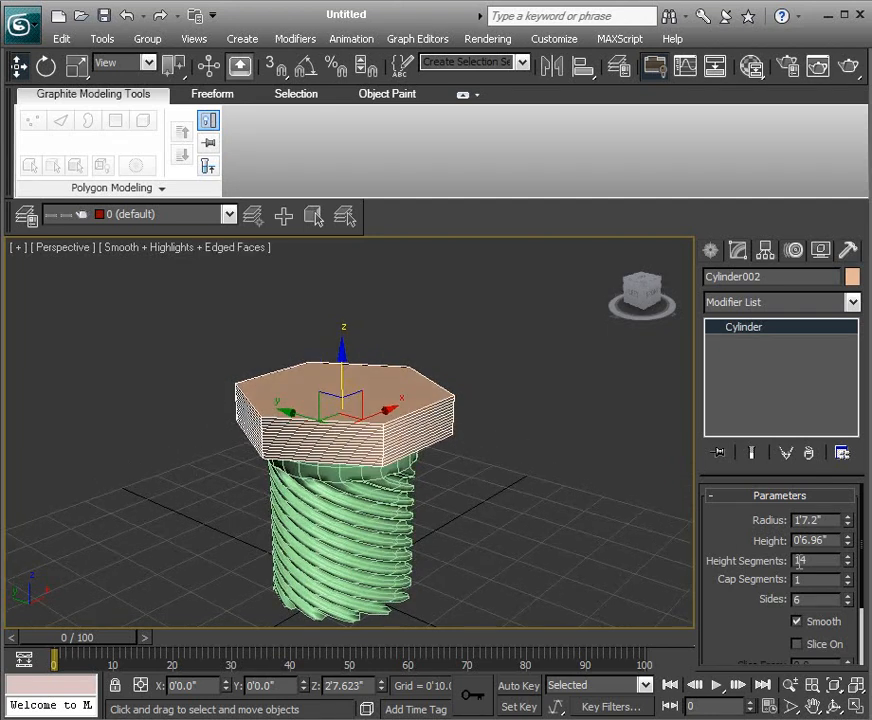
{"action": "left_click_drag", "start_coordinate": [849, 568], "coordinate": [850, 568]}
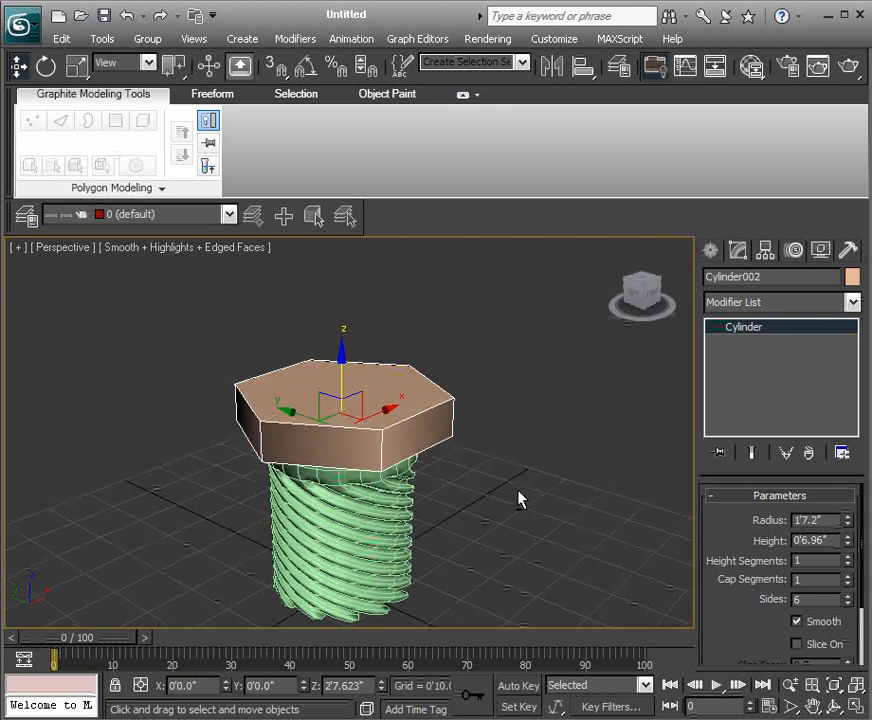
{"action": "right_click", "coordinate": [760, 327]}
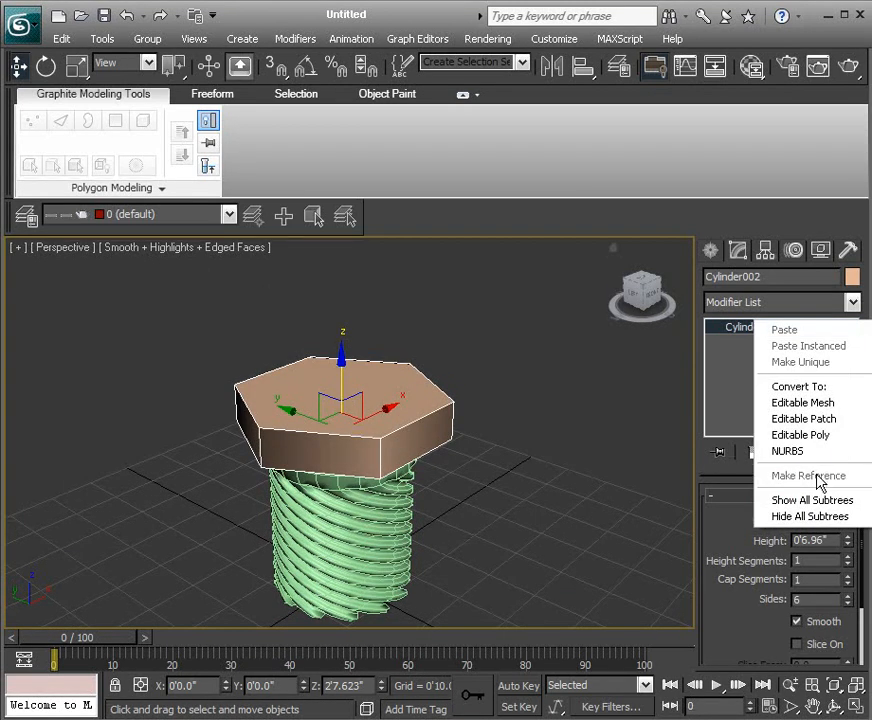
{"action": "left_click", "coordinate": [815, 436]}
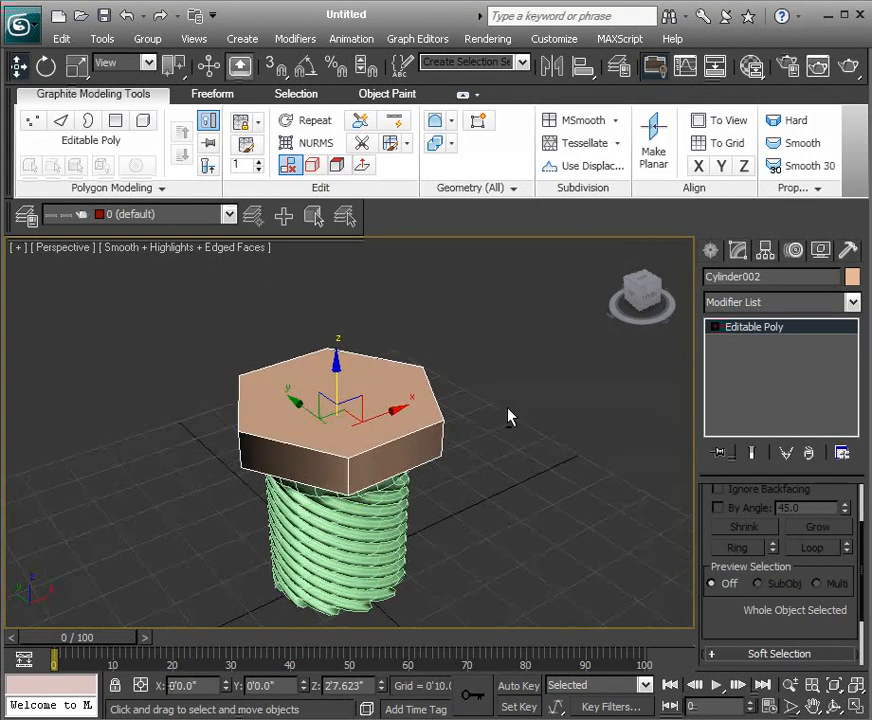
Deselect the hexagonal head and turn off the edged faces display to inspect its sharp edges
{"action": "scroll", "coordinate": [605, 383], "scroll_direction": "up", "scroll_amount": 4}
{"action": "left_click", "coordinate": [587, 441]}
{"action": "middle_click_drag", "start_coordinate": [586, 433], "coordinate": [591, 424], "text": "alt"}
{"action": "key", "text": "F4"}
{"action": "middle_click_drag", "start_coordinate": [531, 429], "coordinate": [588, 420], "text": "alt"}
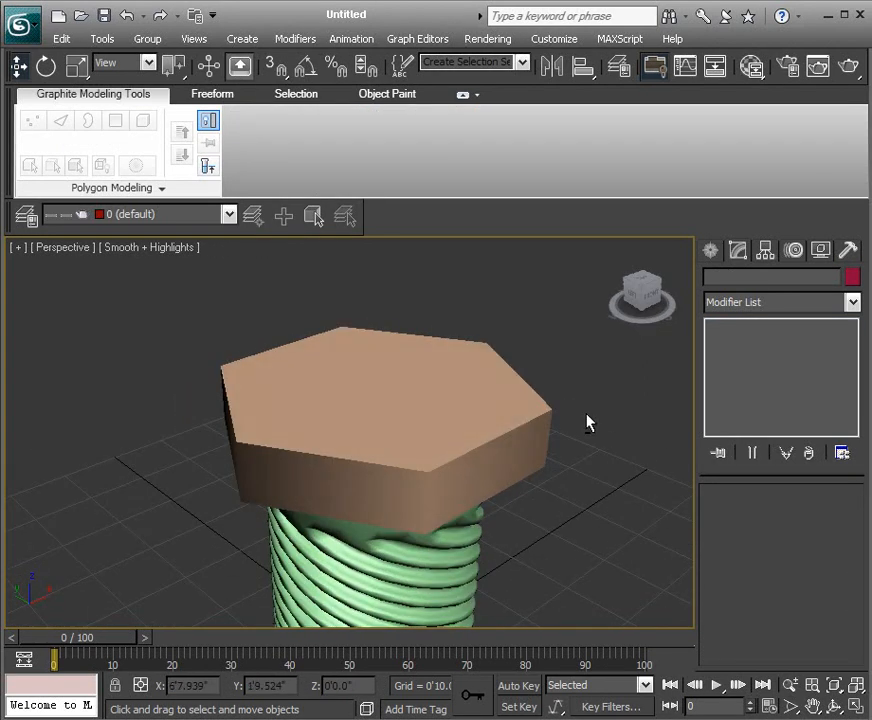
Show edged faces and select the six edges around the top of the hexagonal bolt head at Edge level
{"action": "left_click", "coordinate": [488, 444]}
{"action": "left_click", "coordinate": [716, 327]}
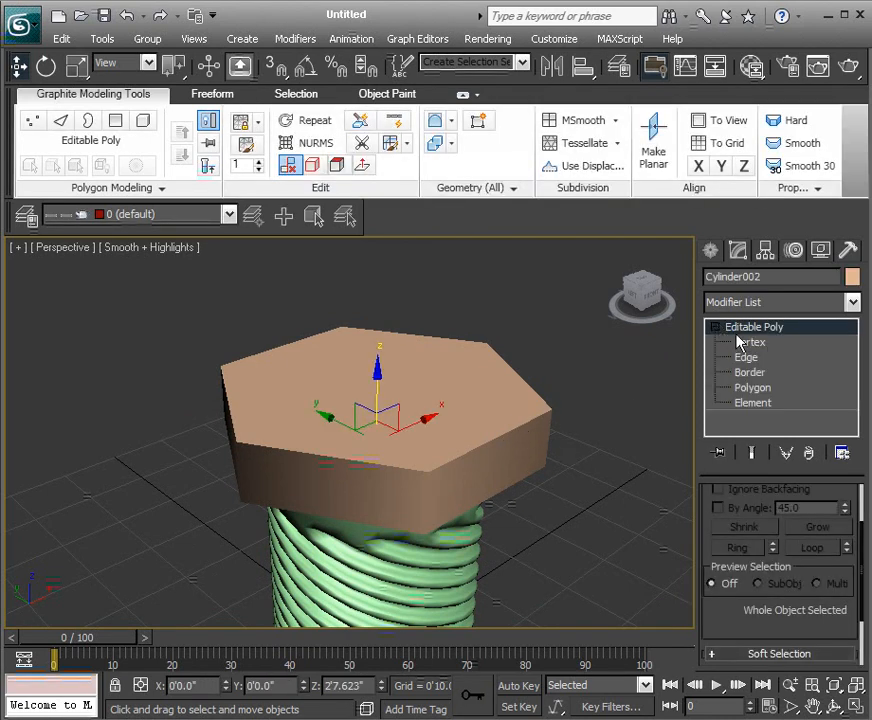
{"action": "left_click", "coordinate": [748, 358]}
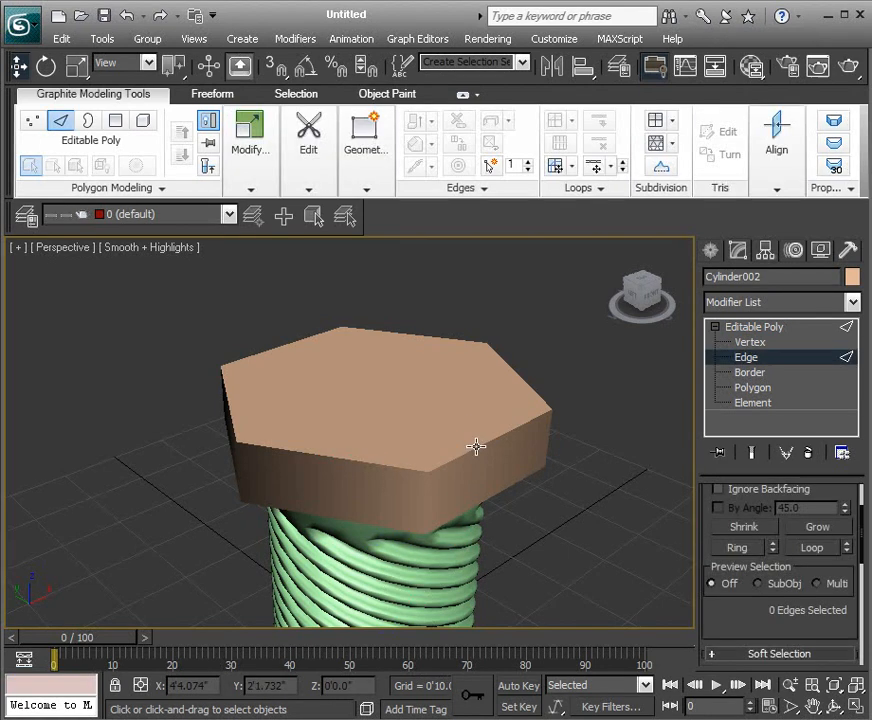
{"action": "left_click", "coordinate": [508, 462]}
{"action": "key", "text": "F4"}
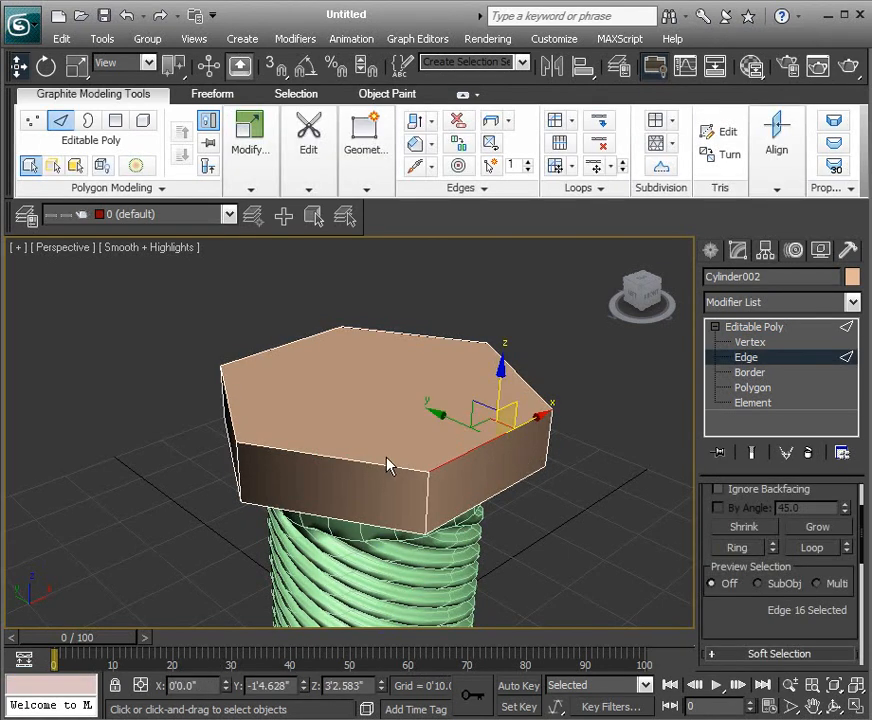
{"action": "left_click", "coordinate": [260, 438], "text": "ctrl"}
{"action": "left_click", "coordinate": [229, 417], "text": "ctrl"}
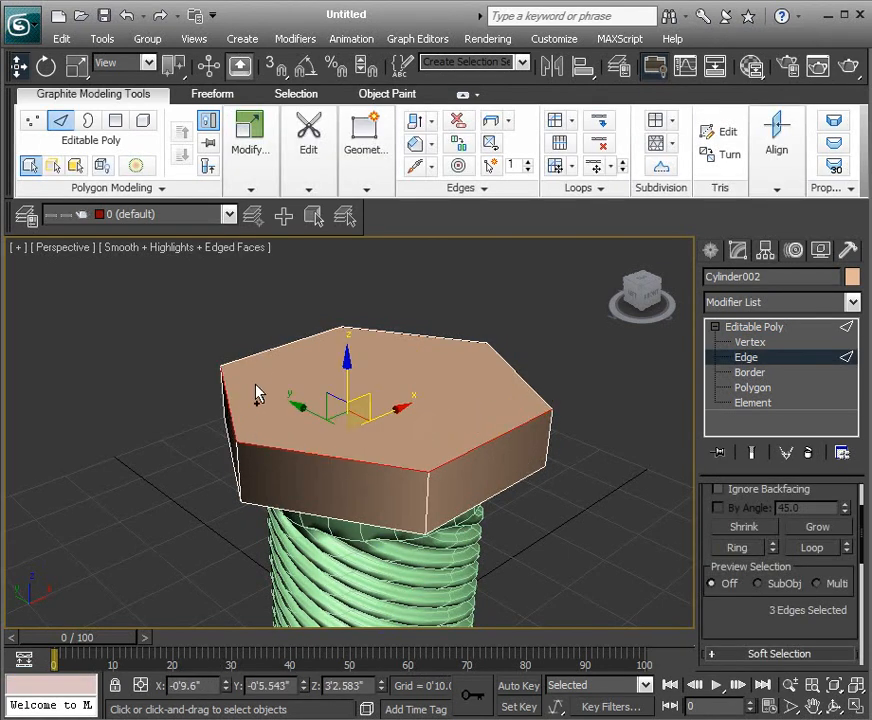
{"action": "left_click", "coordinate": [257, 353], "text": "ctrl"}
{"action": "left_click", "coordinate": [409, 337], "text": "ctrl"}
{"action": "left_click", "coordinate": [506, 360], "text": "ctrl"}
Add the six edges around the underside of the hexagonal head to the edge selection
{"action": "middle_click_drag", "start_coordinate": [508, 362], "coordinate": [508, 439], "text": "alt"}
{"action": "left_click", "coordinate": [484, 480], "text": "ctrl"}
{"action": "left_click", "coordinate": [287, 491], "text": "ctrl"}
{"action": "middle_click_drag", "start_coordinate": [213, 478], "coordinate": [356, 481], "text": "alt"}
{"action": "left_click", "coordinate": [257, 451], "text": "ctrl"}
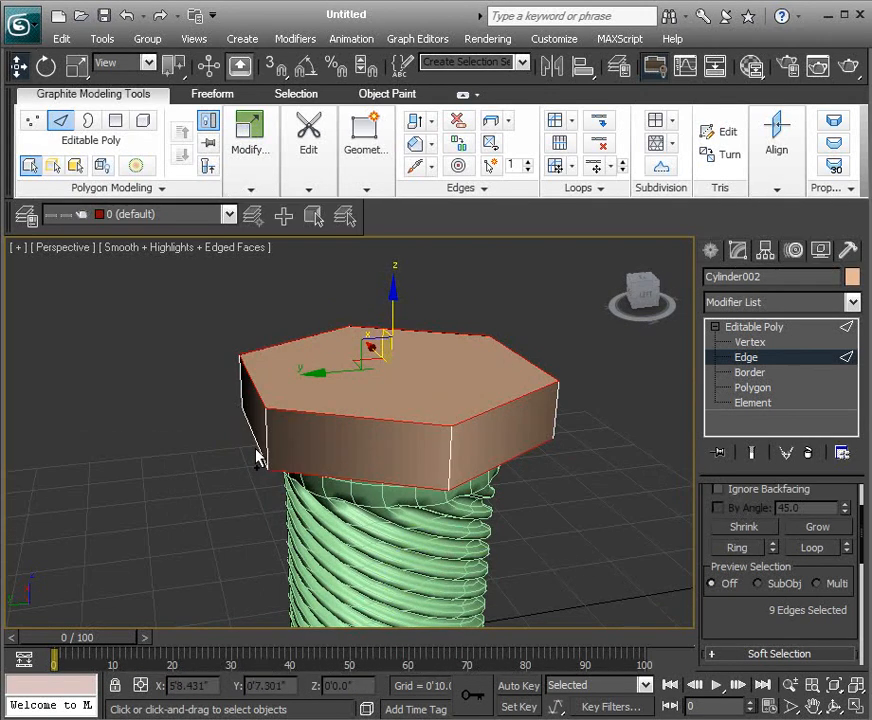
{"action": "middle_click_drag", "start_coordinate": [248, 449], "coordinate": [296, 481], "text": "alt"}
{"action": "left_click", "coordinate": [288, 530], "text": "ctrl"}
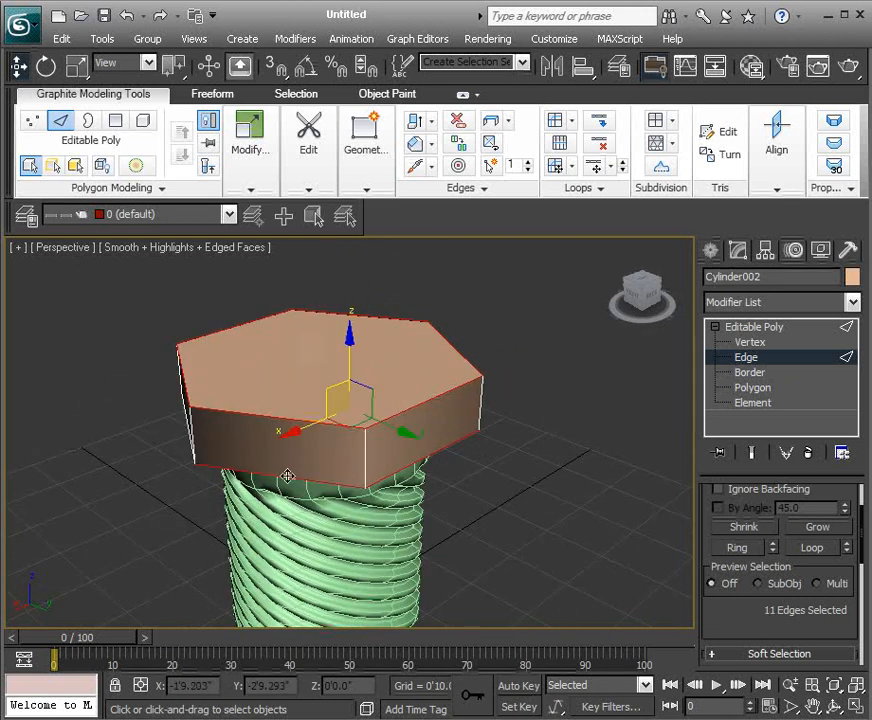
{"action": "middle_click_drag", "start_coordinate": [288, 530], "coordinate": [350, 458], "text": "alt"}
{"action": "left_click", "coordinate": [243, 487], "text": "ctrl"}
{"action": "middle_click_drag", "start_coordinate": [445, 481], "coordinate": [330, 464], "text": "alt"}
Chamfer the selected edges of the head with an amount of 0'0.314" and 3 segments
{"action": "left_click_drag", "start_coordinate": [750, 591], "coordinate": [736, 443]}
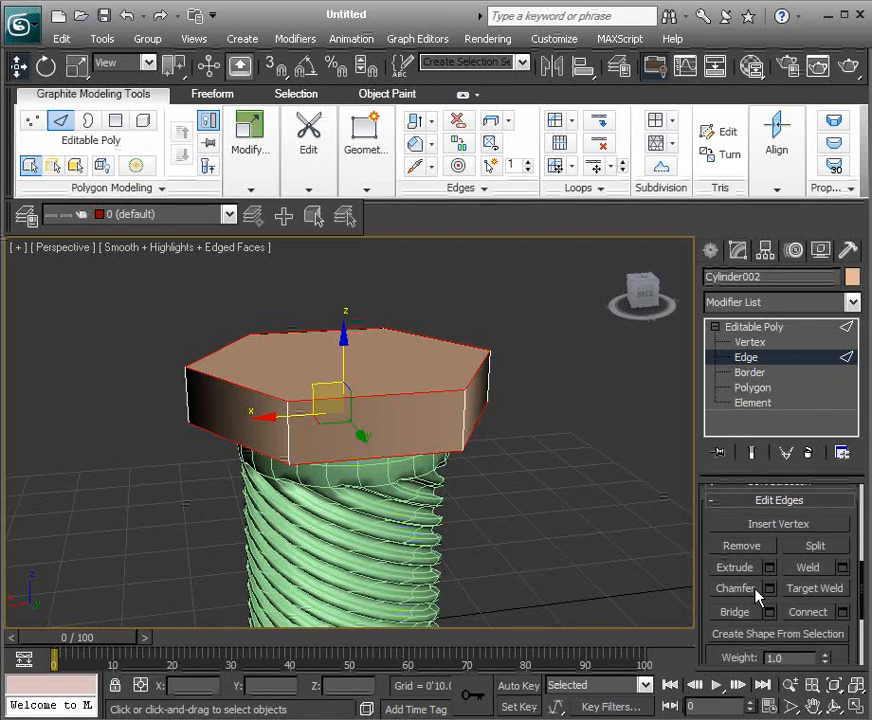
{"action": "left_click", "coordinate": [769, 592]}
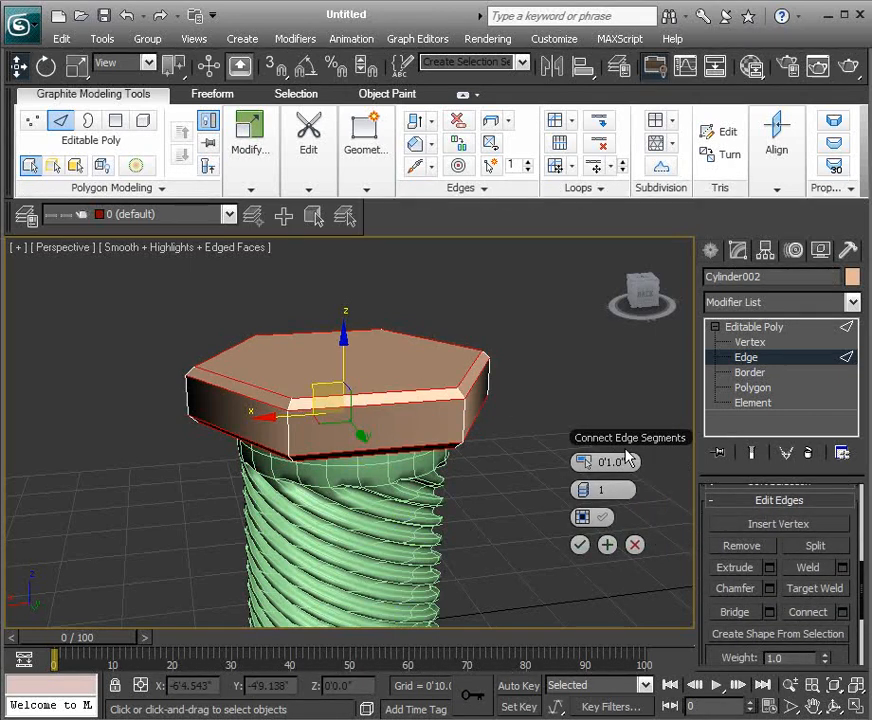
{"action": "middle_click_drag", "start_coordinate": [506, 396], "coordinate": [487, 423], "text": "alt"}
{"action": "scroll", "coordinate": [512, 430], "scroll_direction": "up", "scroll_amount": 3}
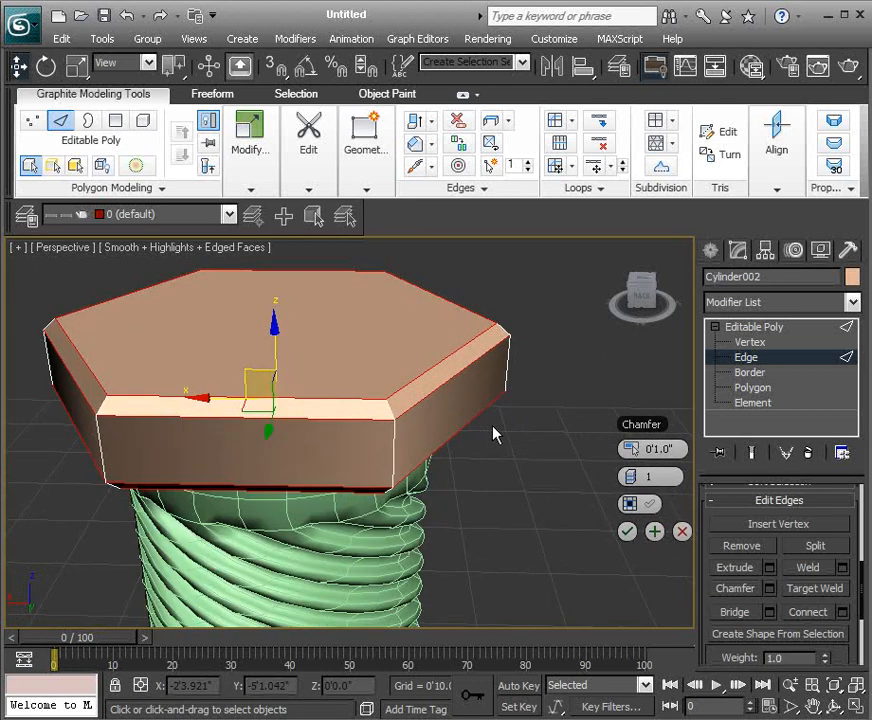
{"action": "scroll", "coordinate": [492, 432], "scroll_direction": "up", "scroll_amount": 5}
{"action": "left_click_drag", "start_coordinate": [633, 456], "coordinate": [630, 450]}
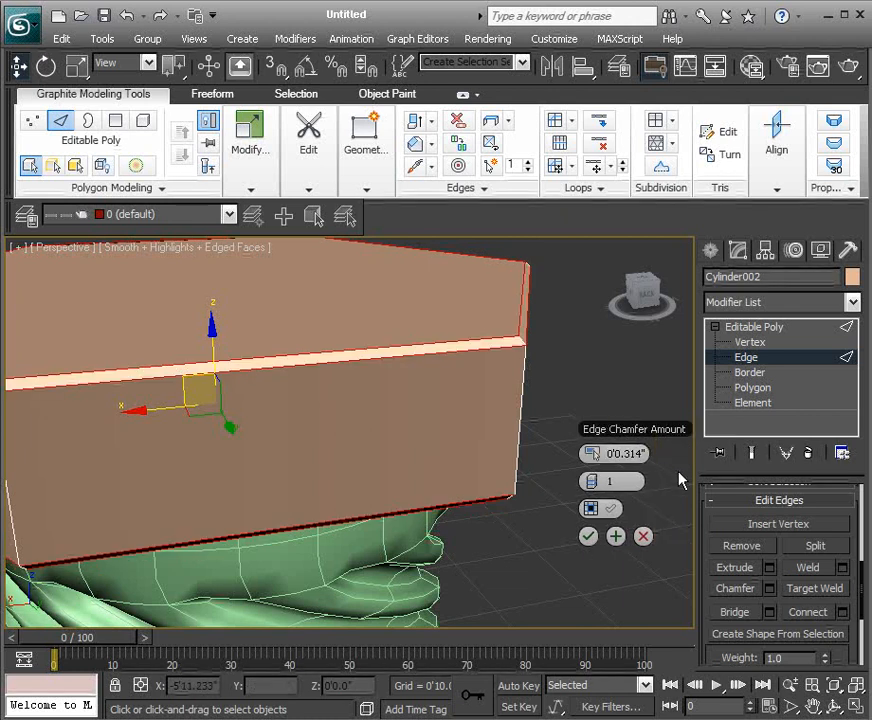
{"action": "left_click", "coordinate": [597, 483]}
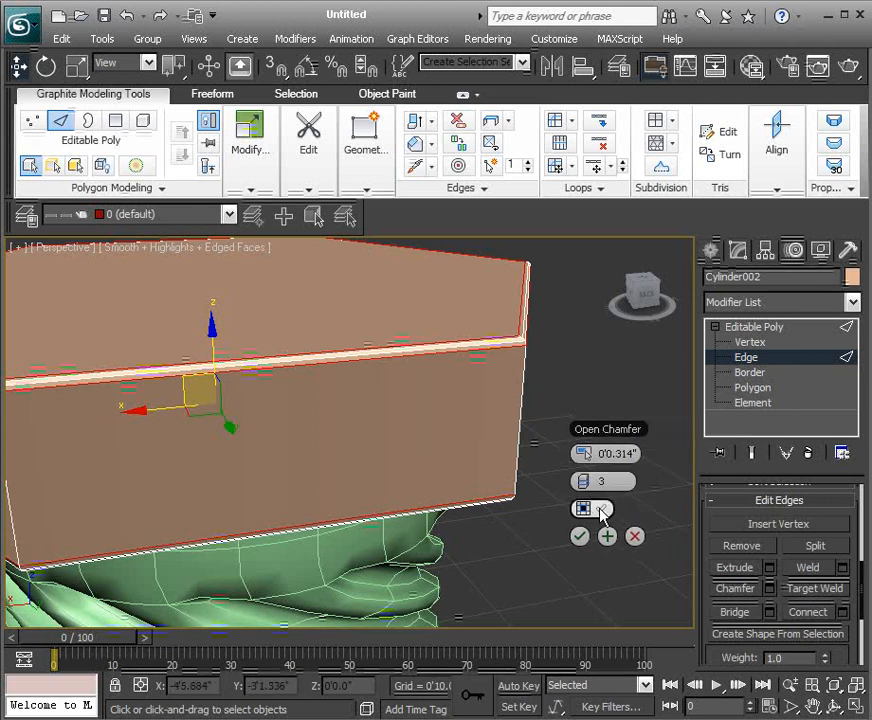
Preview the chamfer as open and with a single segment, returning it to closed with 3 segments
{"action": "left_click", "coordinate": [600, 509]}
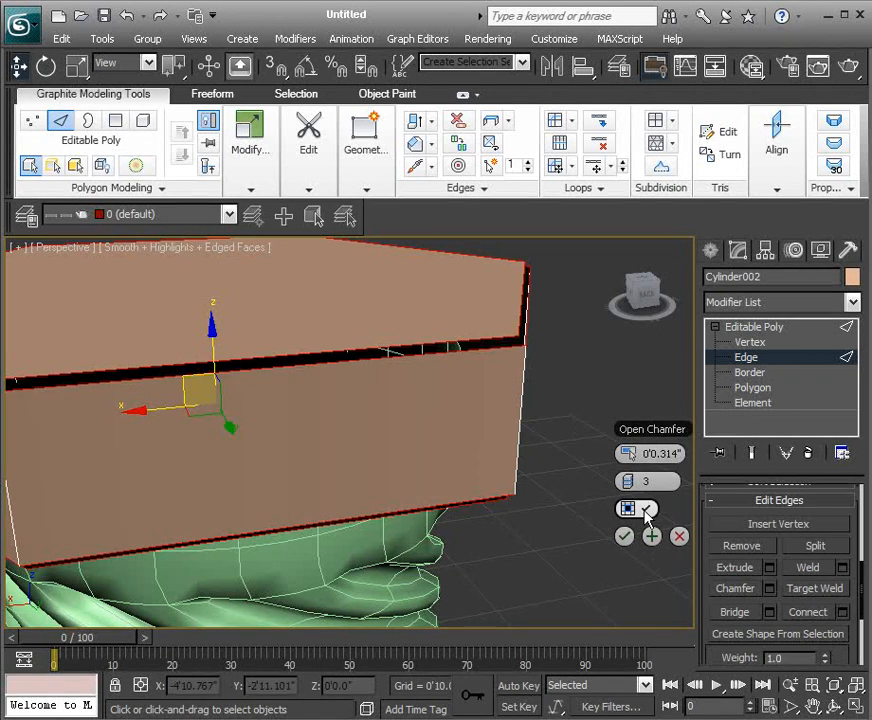
{"action": "left_click", "coordinate": [647, 509]}
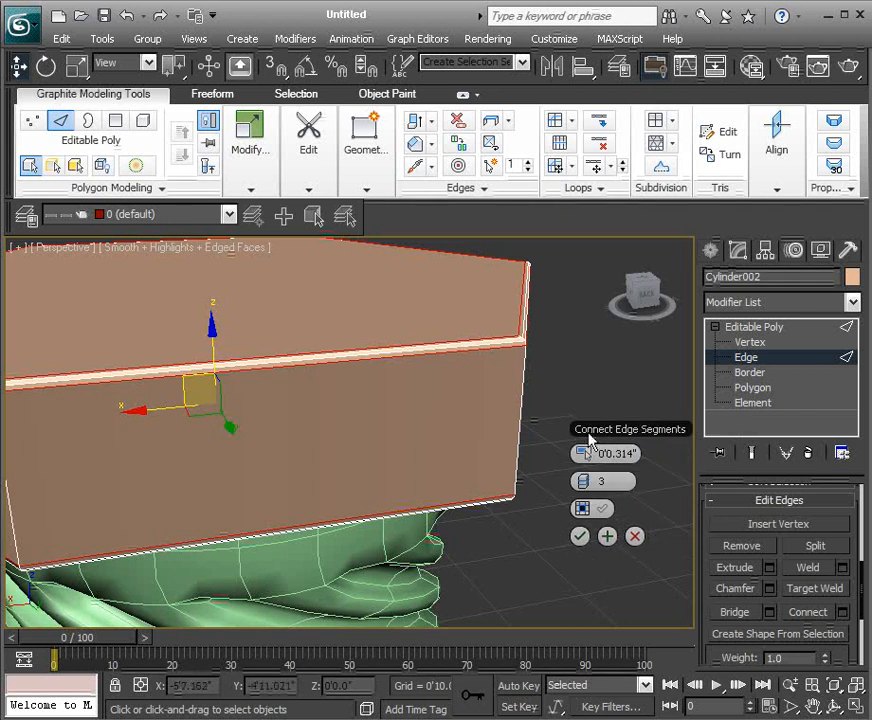
{"action": "left_click", "coordinate": [578, 481]}
{"action": "left_click", "coordinate": [578, 481]}
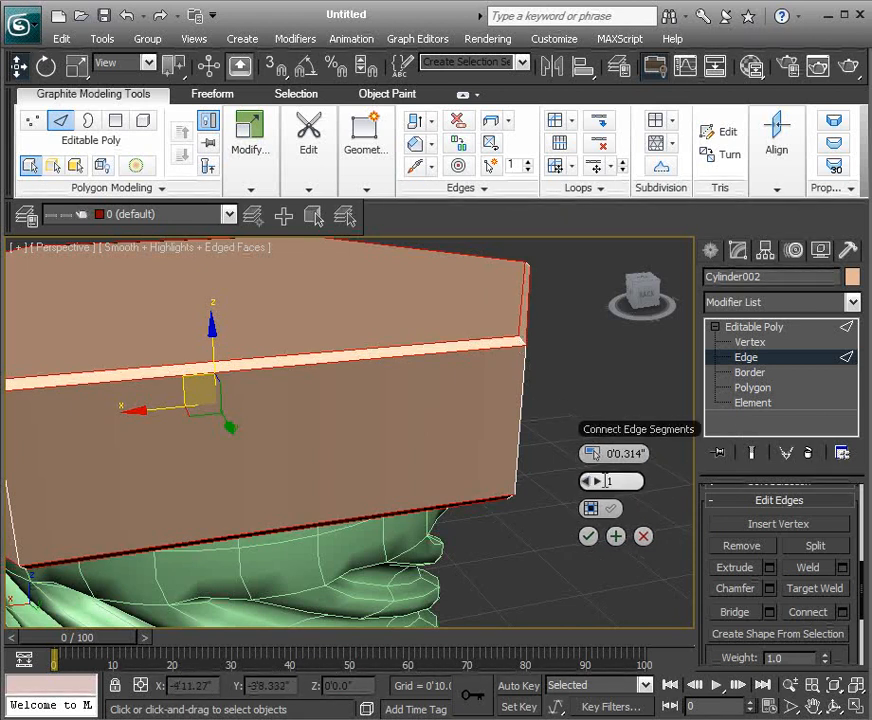
{"action": "left_click", "coordinate": [597, 484]}
{"action": "left_click", "coordinate": [597, 484]}
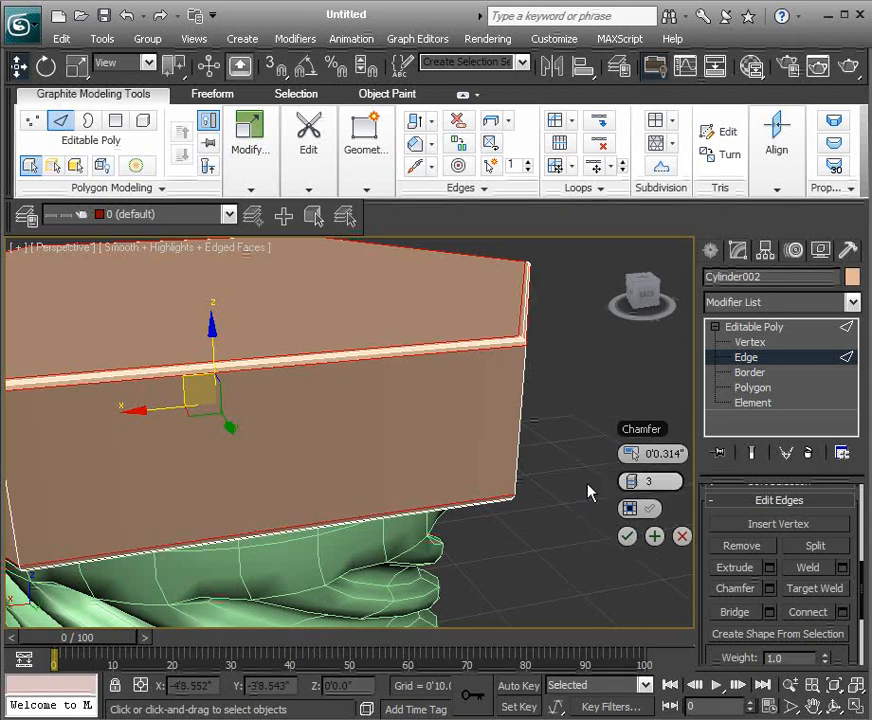
Apply the chamfer to the head's edges, leave Edge level and deselect the head
{"action": "middle_click_drag", "start_coordinate": [597, 393], "coordinate": [624, 410], "text": "alt"}
{"action": "left_click", "coordinate": [628, 491]}
{"action": "left_click", "coordinate": [580, 545]}
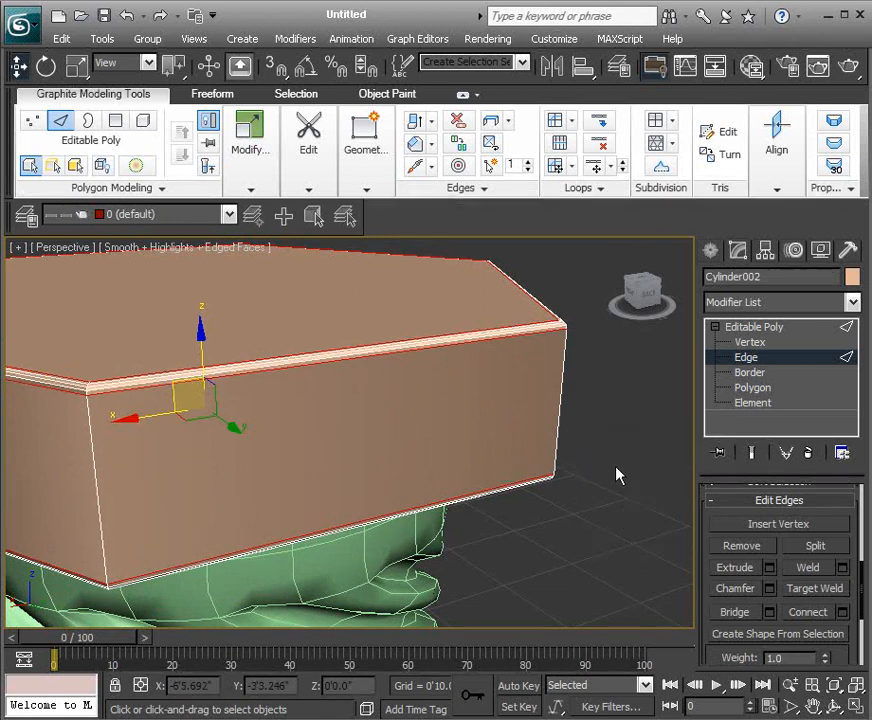
{"action": "left_click", "coordinate": [726, 328]}
{"action": "left_click", "coordinate": [636, 459]}
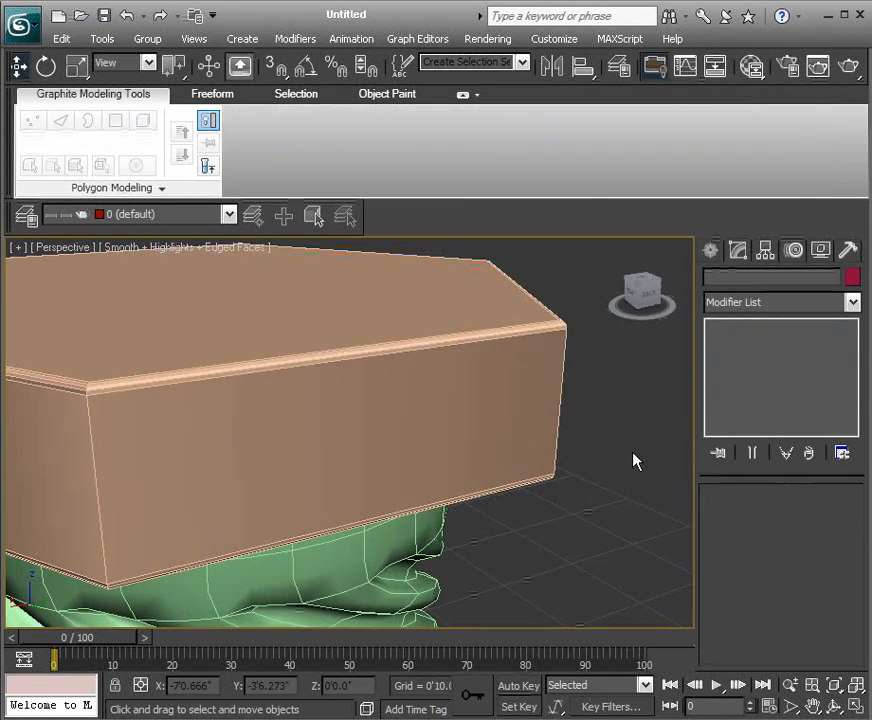
Turn off the edged faces display and inspect the chamfered head and the whole bolt from several sides
{"action": "key", "text": "F4"}
{"action": "middle_click_drag", "start_coordinate": [590, 497], "coordinate": [567, 428], "text": "alt"}
{"action": "scroll", "coordinate": [596, 493], "scroll_direction": "down", "scroll_amount": 5}
{"action": "scroll", "coordinate": [535, 473], "scroll_direction": "down", "scroll_amount": 5}
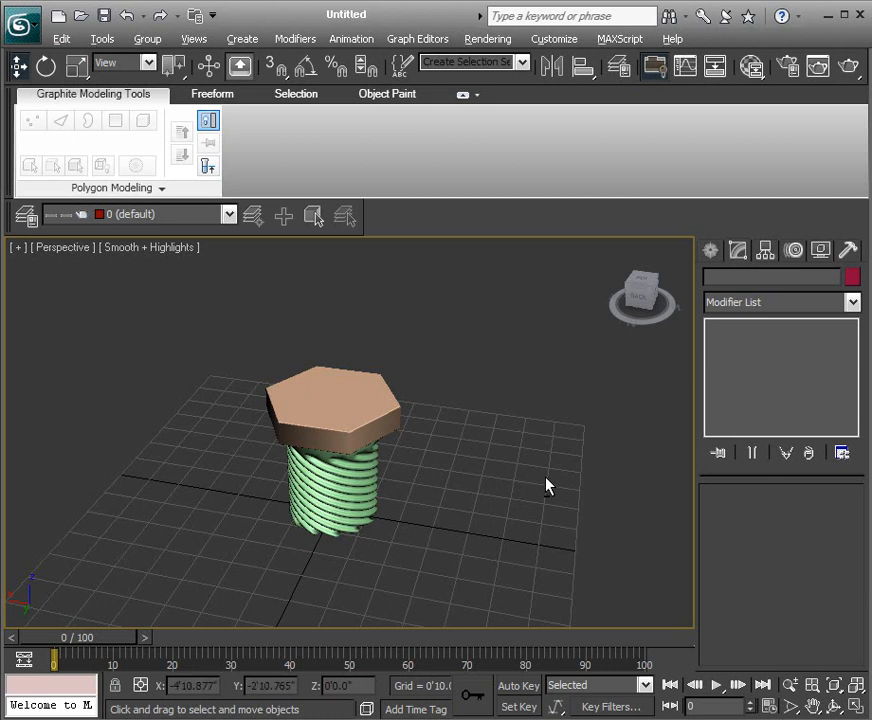
{"action": "middle_click_drag", "start_coordinate": [545, 496], "coordinate": [479, 469], "text": "alt"}
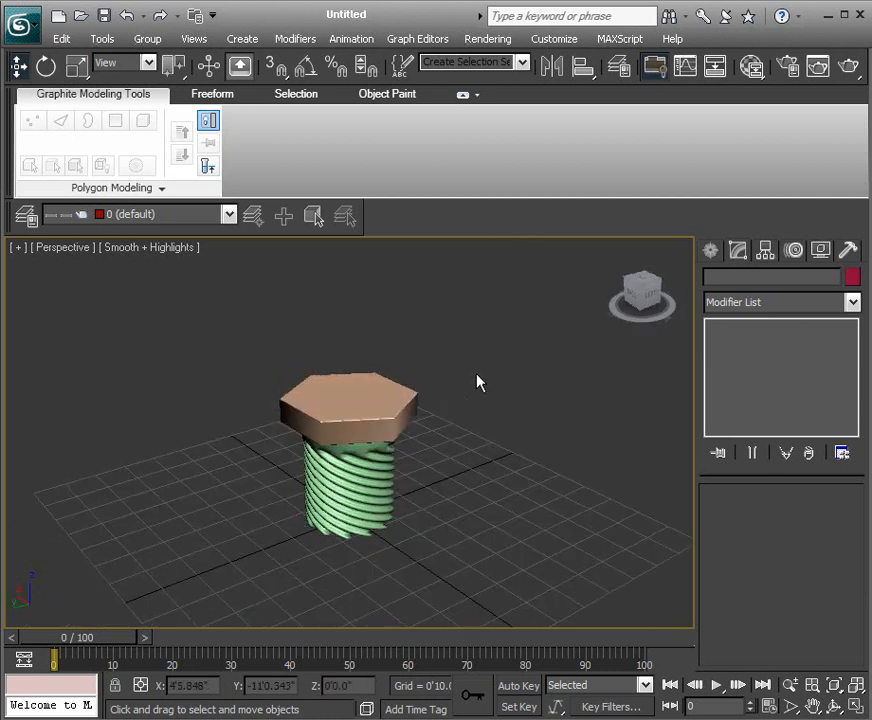
{"action": "middle_click_drag", "start_coordinate": [580, 432], "coordinate": [302, 379], "text": "alt"}
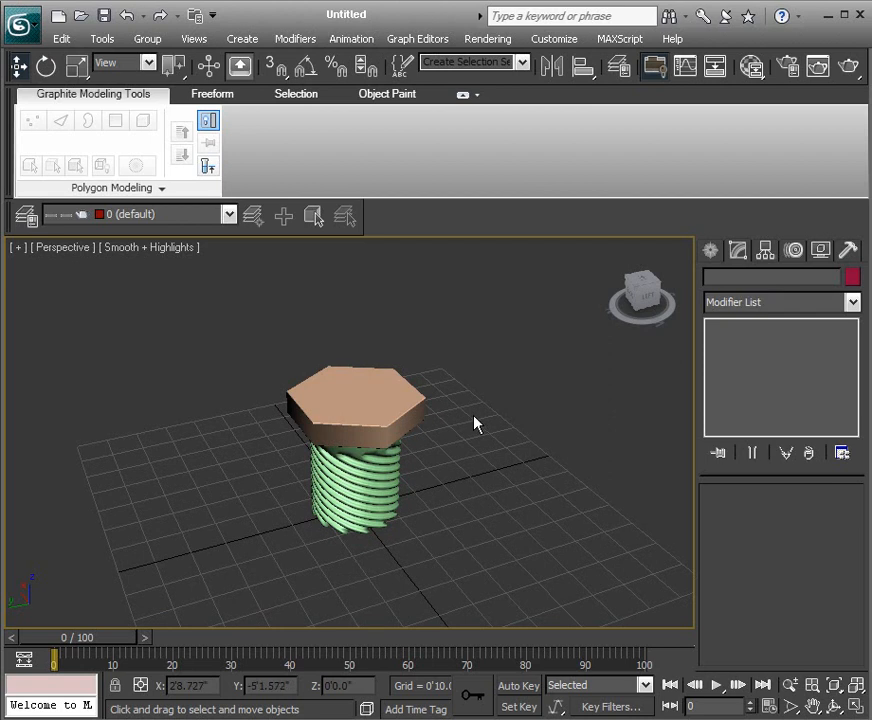
{"action": "middle_click_drag", "start_coordinate": [446, 479], "coordinate": [510, 459], "text": "alt"}
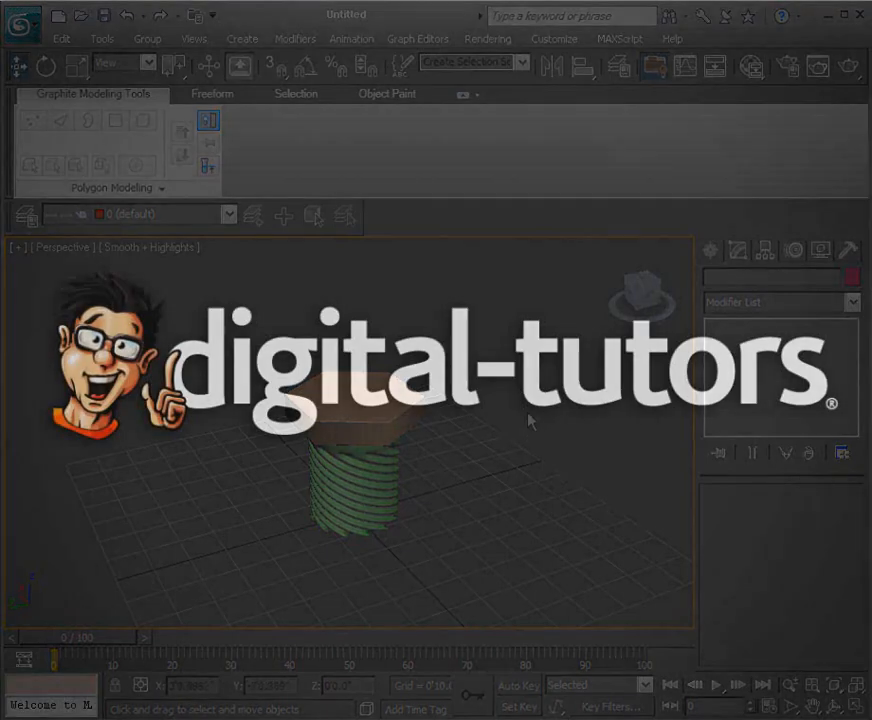